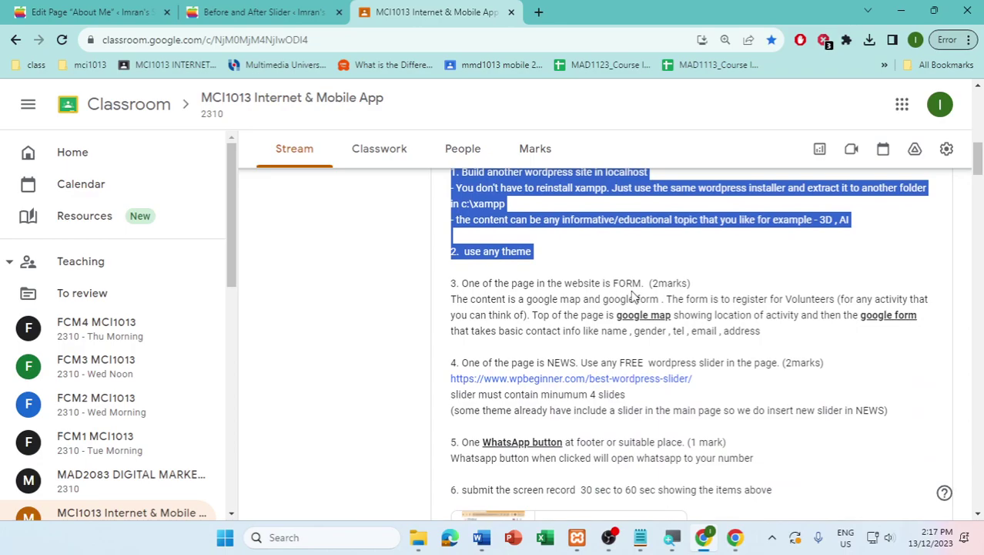
# Review the FORM and NEWS page requirements in the assignment post and bring up the XAMPP Control Panel
pyautogui.moveTo(614, 283); pyautogui.dragTo(645, 284)
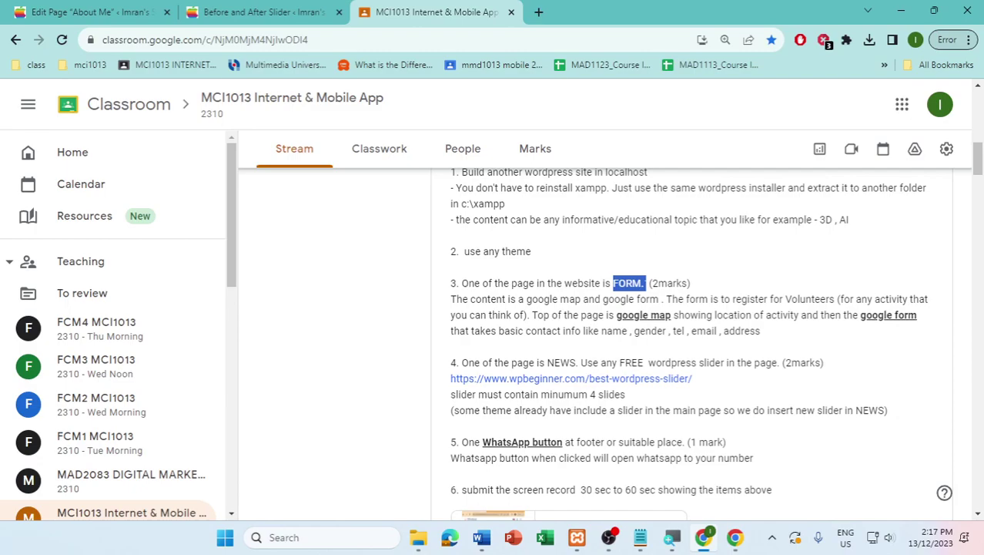
pyautogui.moveTo(537, 362); pyautogui.dragTo(594, 362)
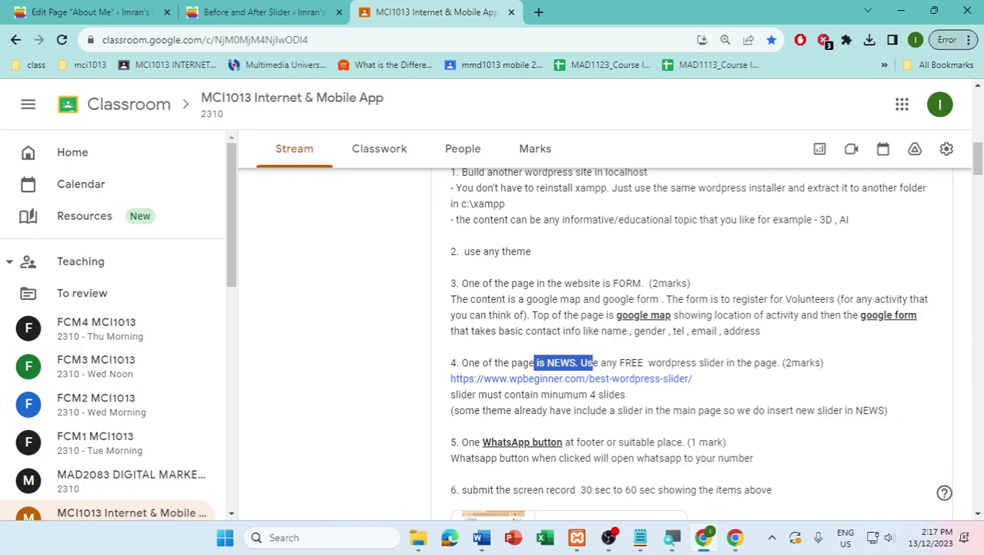
pyautogui.click(577, 537)
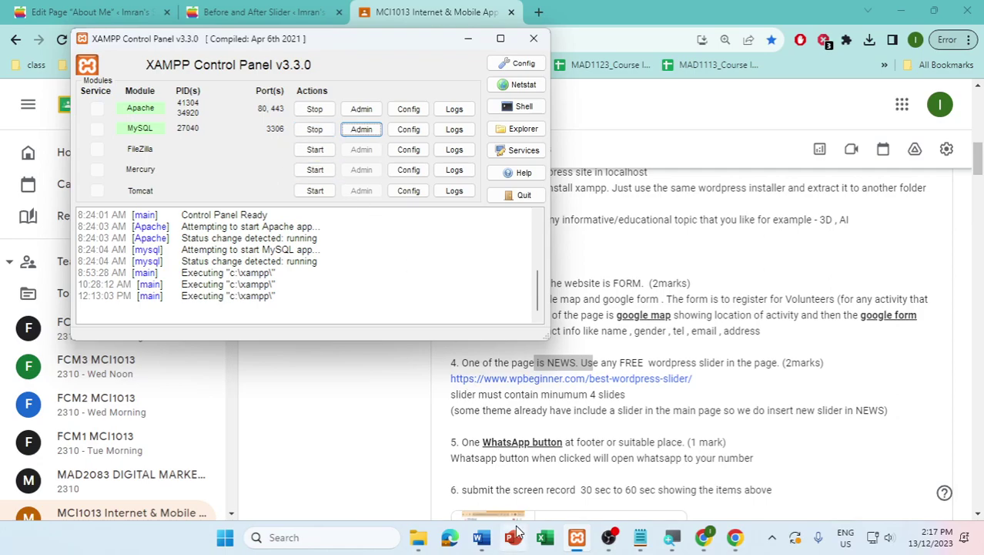
# Switch to a maximized File Explorer window and look through the Downloads folder for the WordPress installer
pyautogui.moveTo(418, 537)
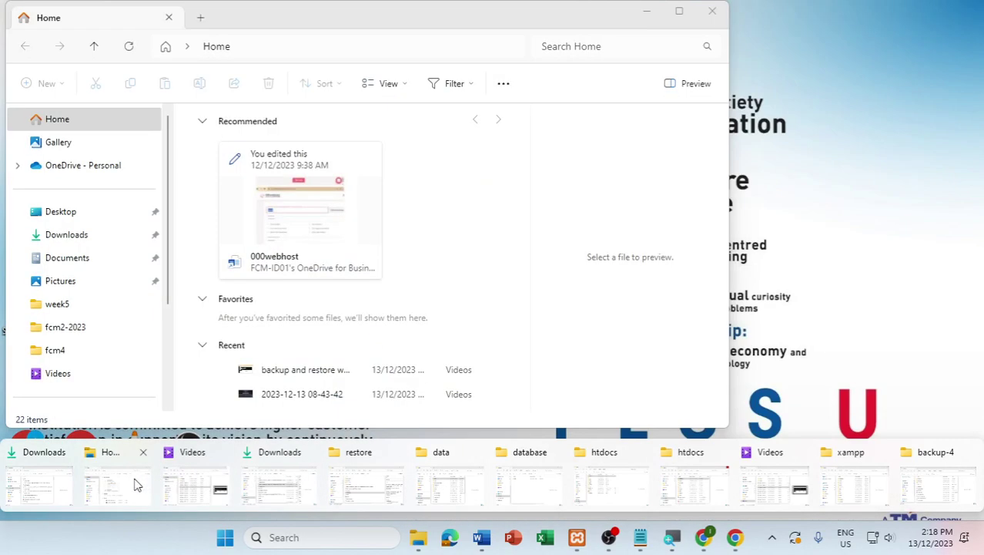
pyautogui.click(135, 483)
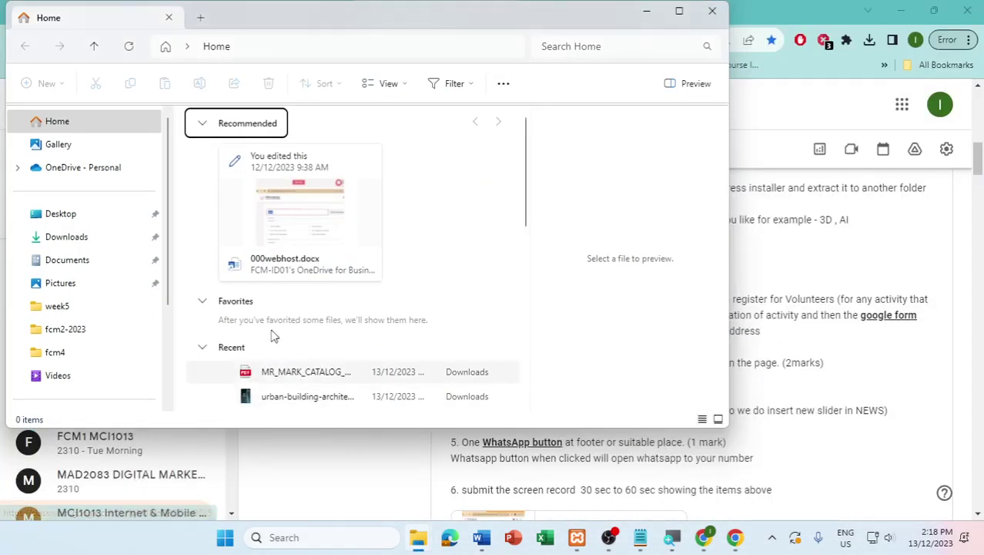
pyautogui.doubleClick(398, 18)
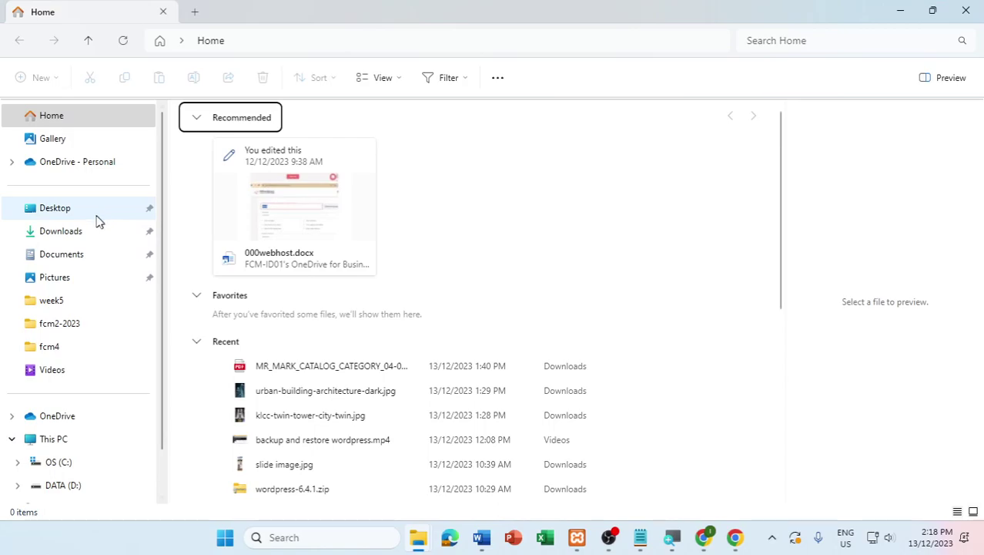
pyautogui.click(82, 238)
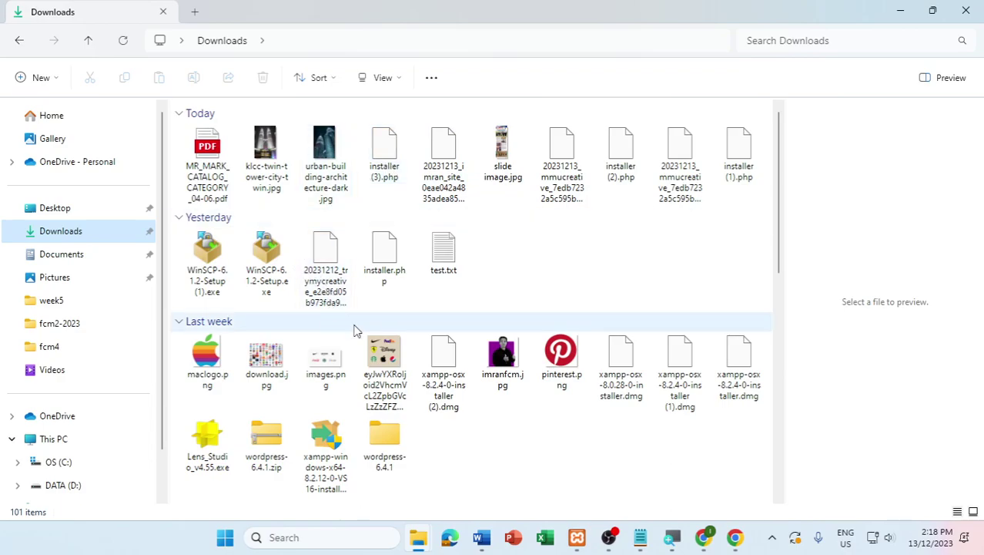
pyautogui.scroll(-3, 501, 336)
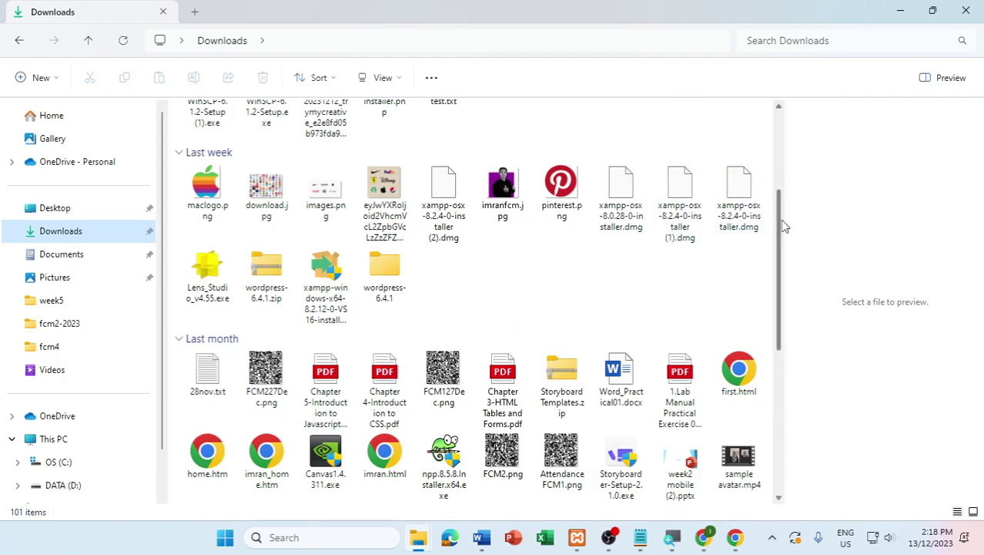
pyautogui.moveTo(784, 226); pyautogui.dragTo(779, 131)
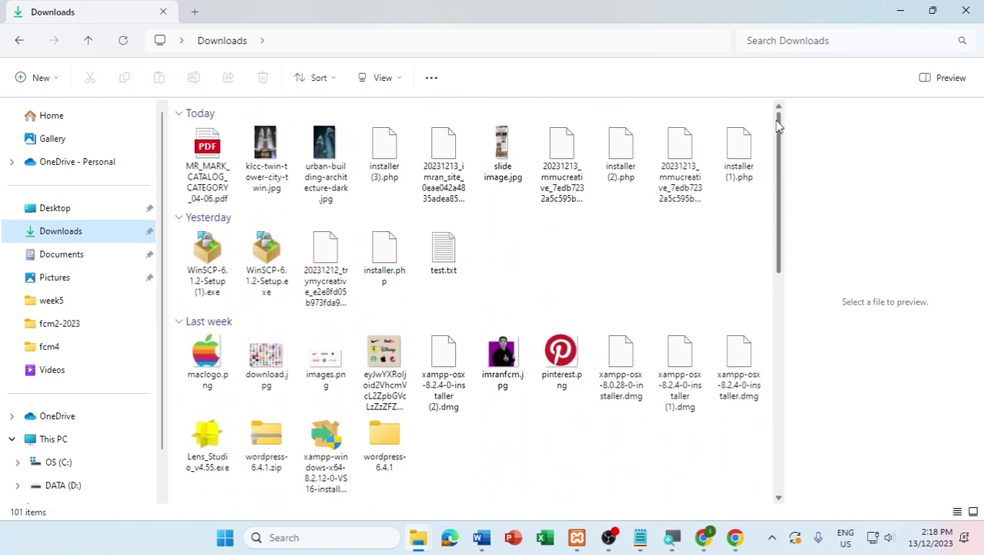
# Search the Downloads folder for "word" and open the wordpress-6.4.1.zip archive
pyautogui.click(905, 41)
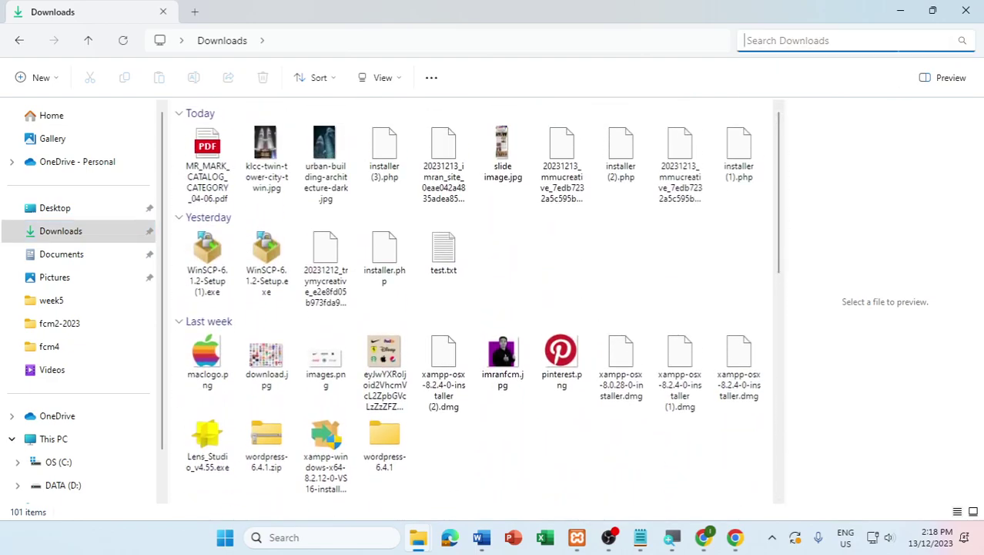
pyautogui.write('wor')
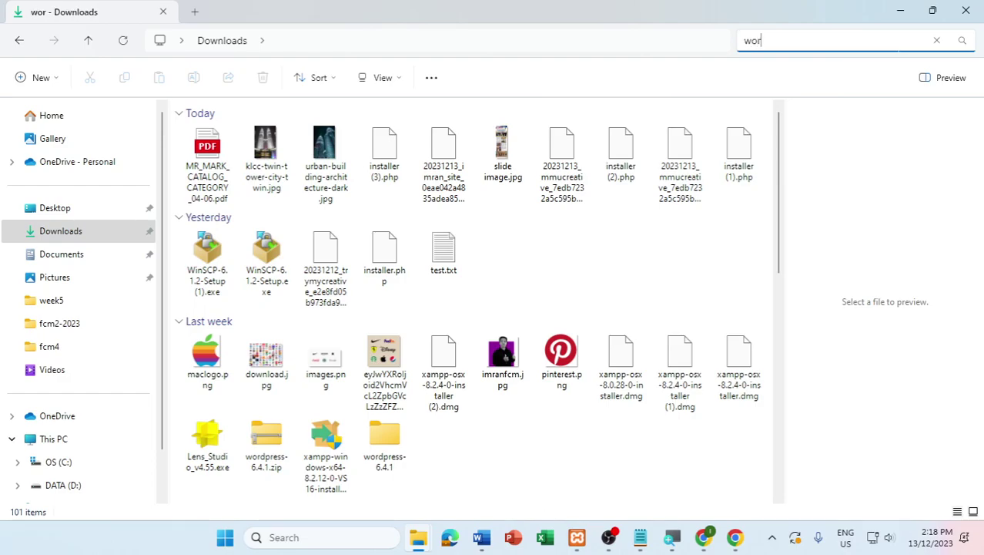
pyautogui.write('d')
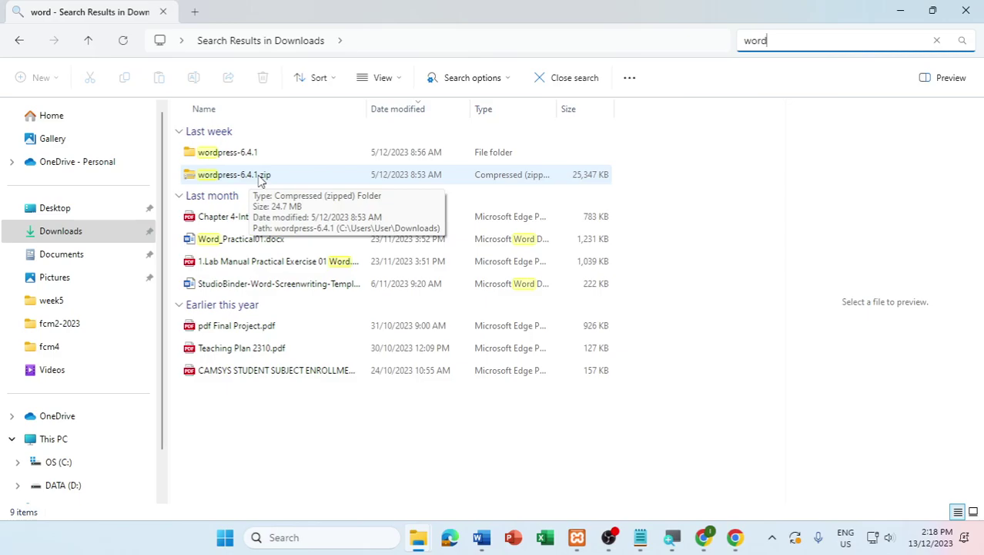
pyautogui.click(769, 40)
pyautogui.doubleClick(480, 175)
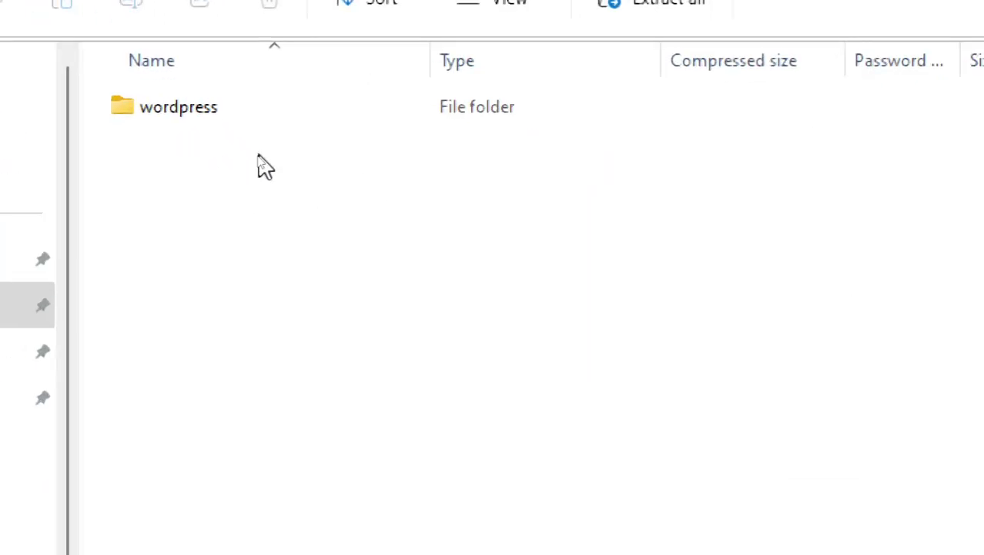
# Cut the wordpress folder inside the archive
pyautogui.click(172, 121)
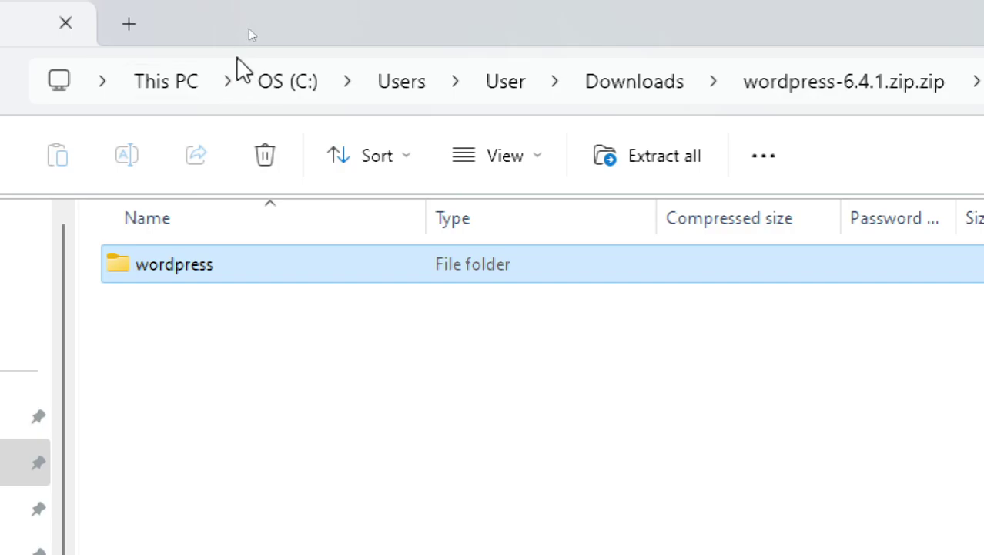
pyautogui.click(162, 343)
pyautogui.click(177, 270)
pyautogui.hotkey('ctrl', 'x')
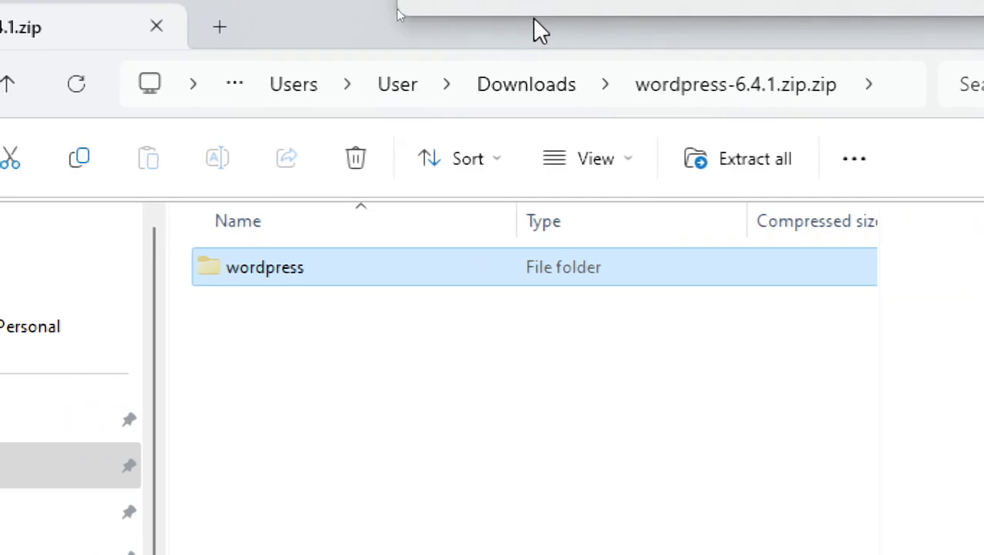
# Open the XAMPP installation folder from the XAMPP Control Panel and go into the htdocs folder
pyautogui.press('super+d')
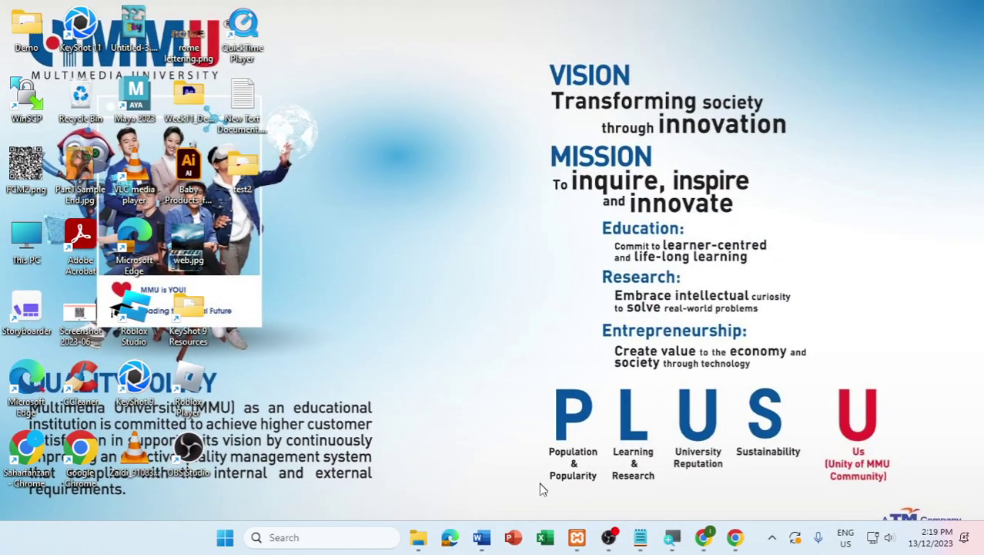
pyautogui.click(577, 537)
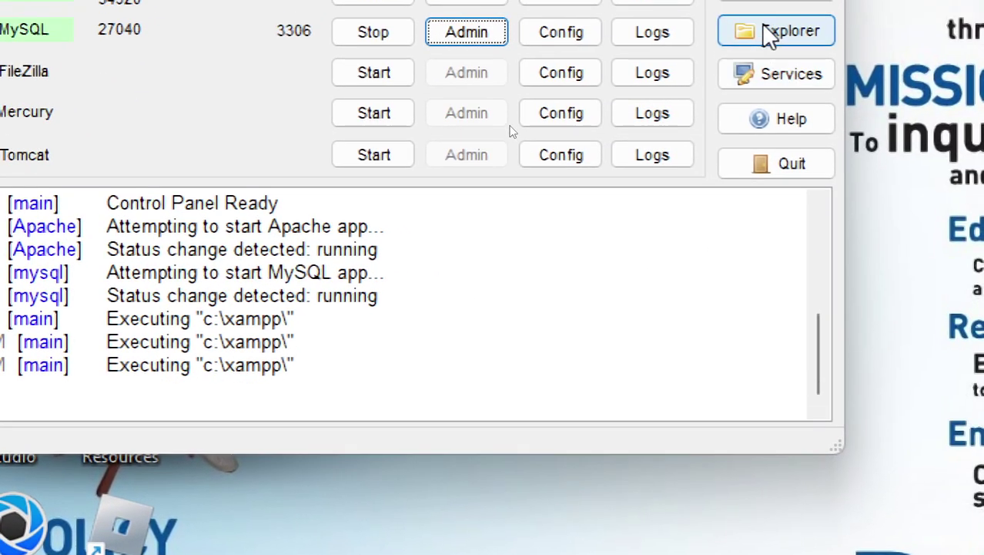
pyautogui.click(763, 13)
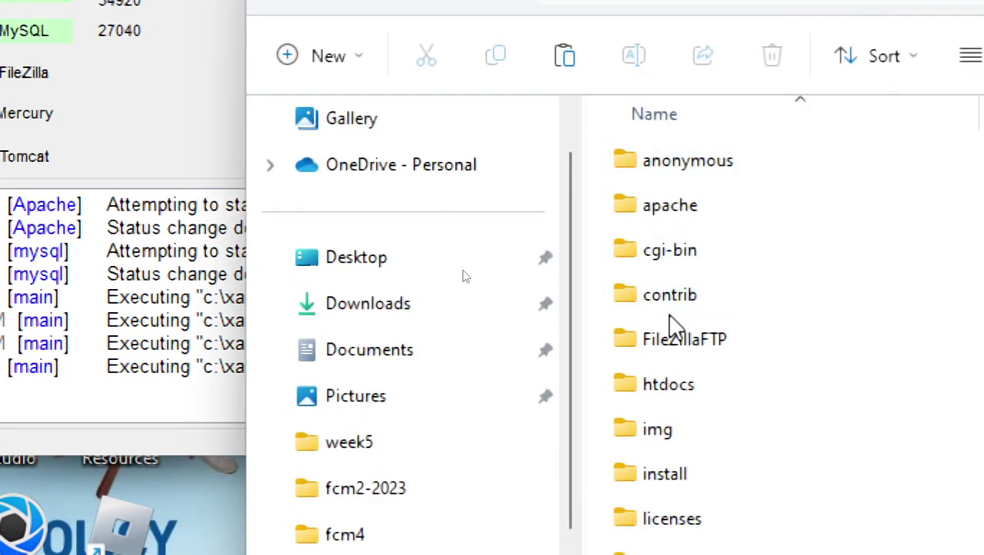
pyautogui.doubleClick(697, 397)
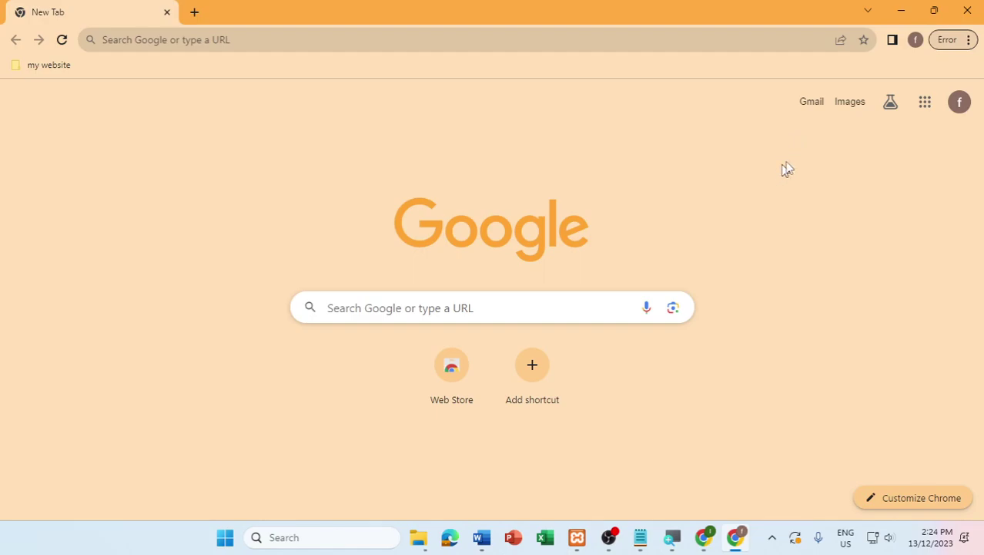
# Open Google Forms from the Google apps list in Chrome
pyautogui.click(924, 114)
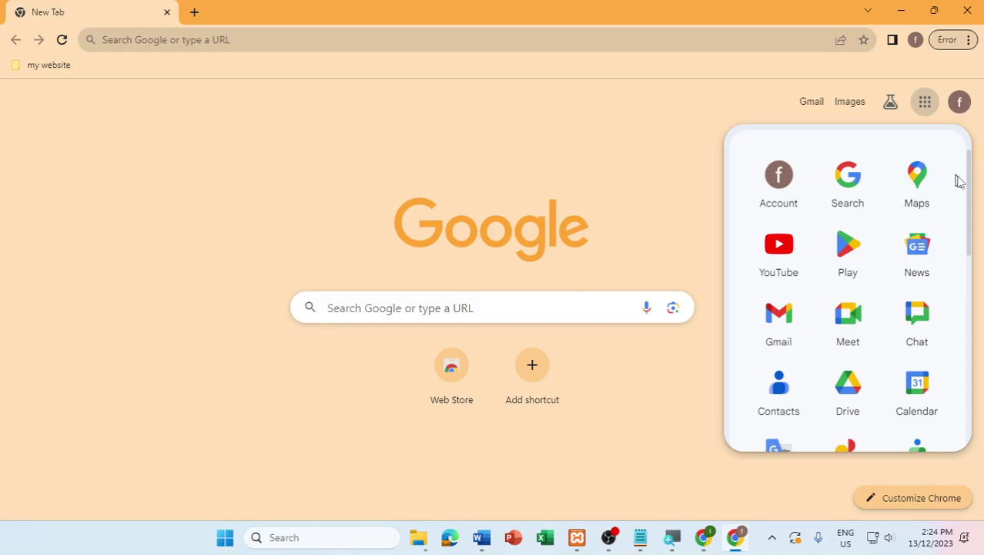
pyautogui.moveTo(972, 180); pyautogui.dragTo(978, 206)
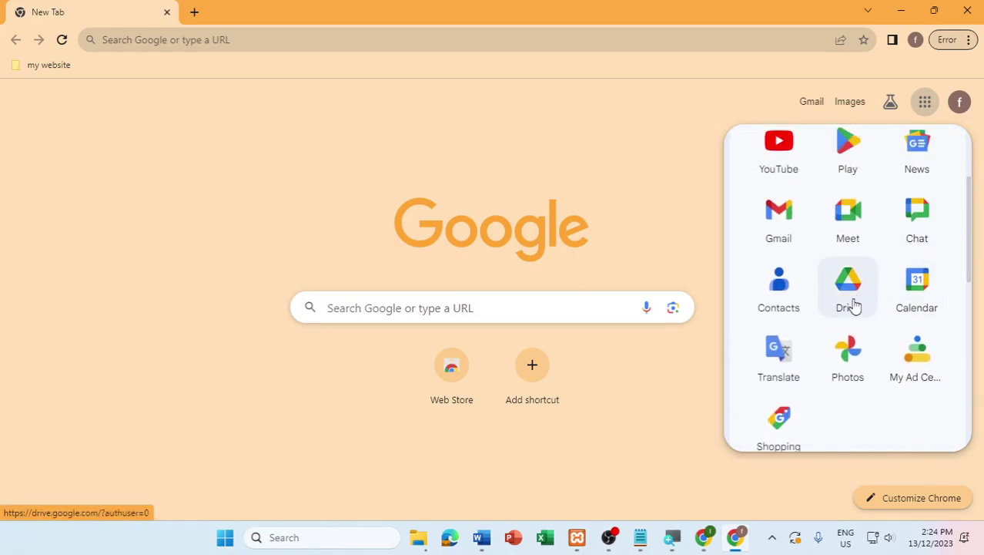
pyautogui.scroll(-2, 854, 306)
pyautogui.scroll(-2, 890, 333)
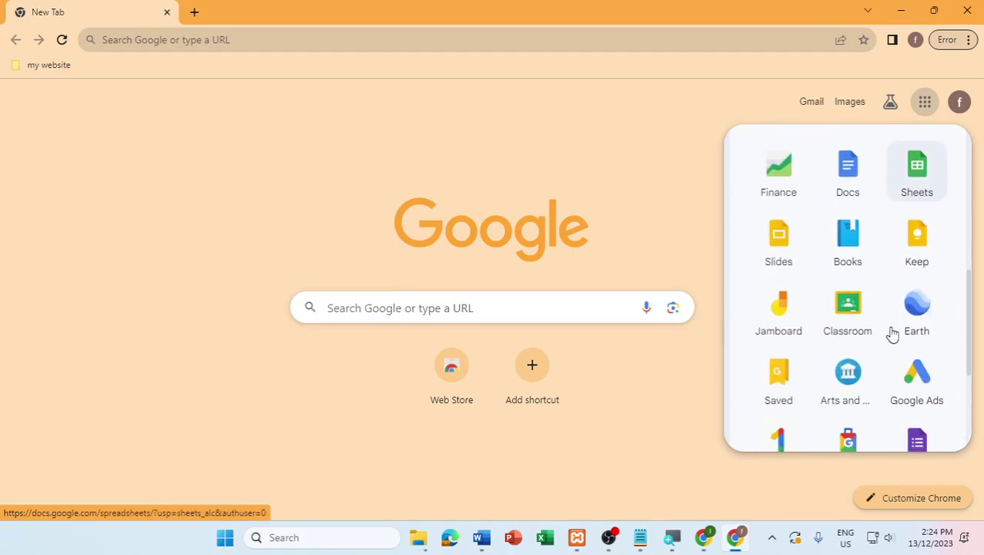
pyautogui.scroll(-2, 886, 369)
pyautogui.click(912, 334)
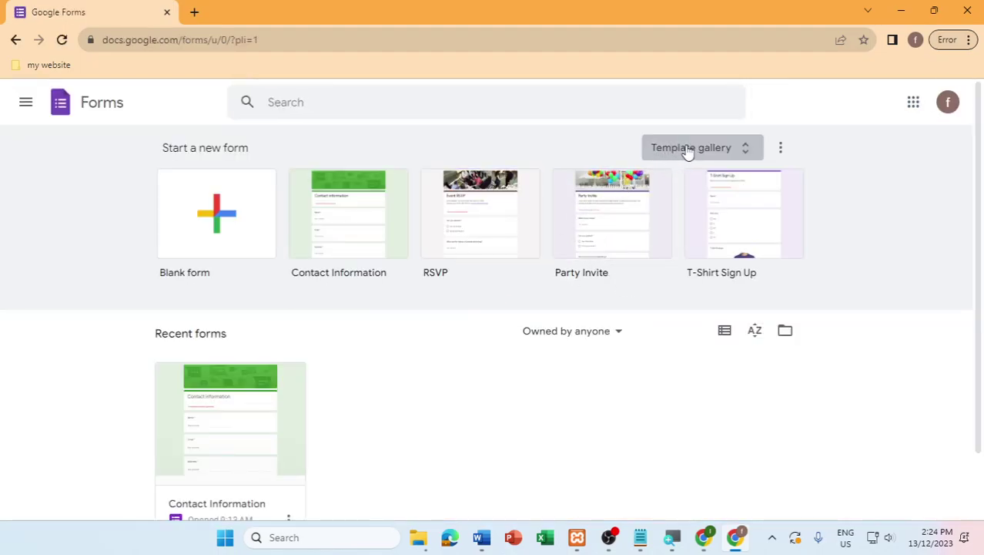
# Browse the form template gallery and create a new form from the Contact Information template
pyautogui.click(693, 153)
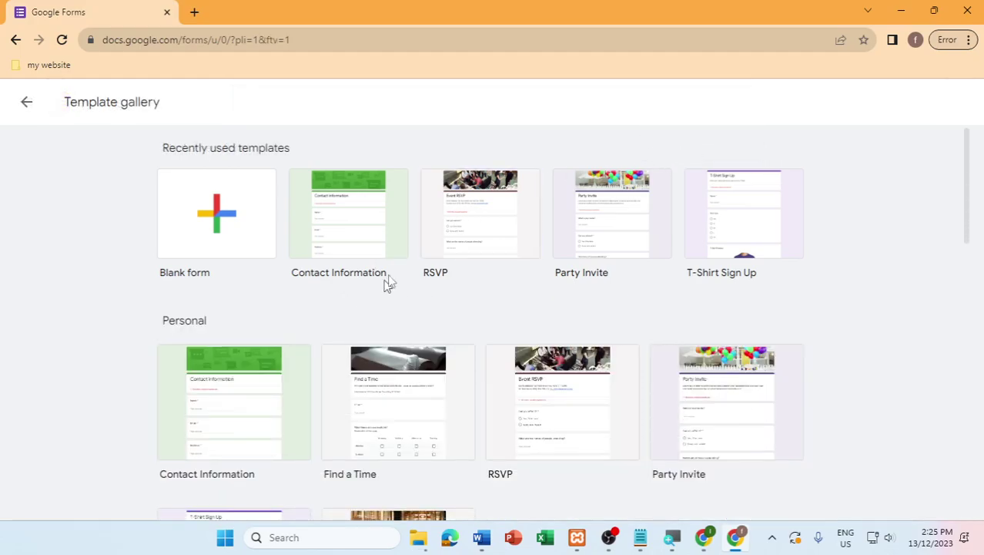
pyautogui.scroll(-2, 308, 396)
pyautogui.scroll(-2, 308, 395)
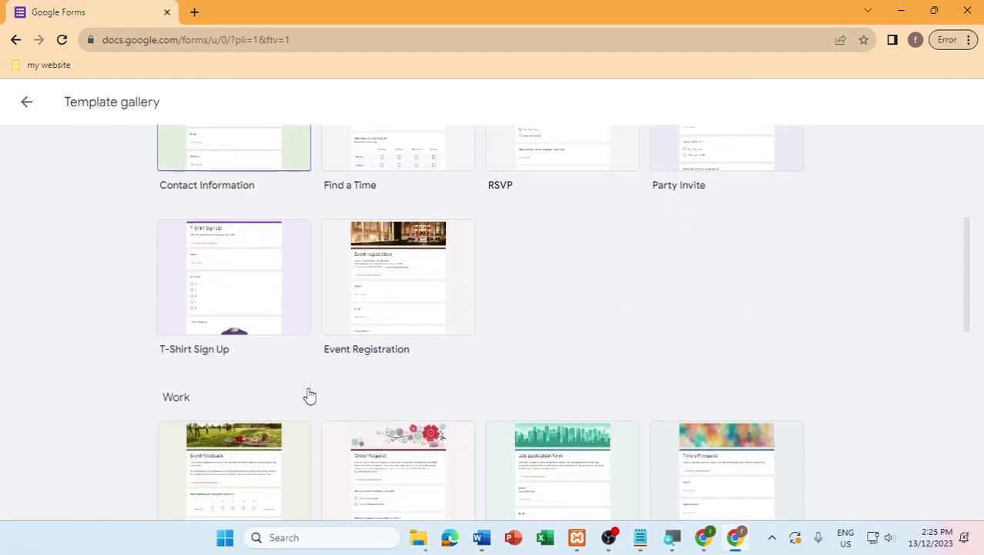
pyautogui.scroll(-3, 308, 396)
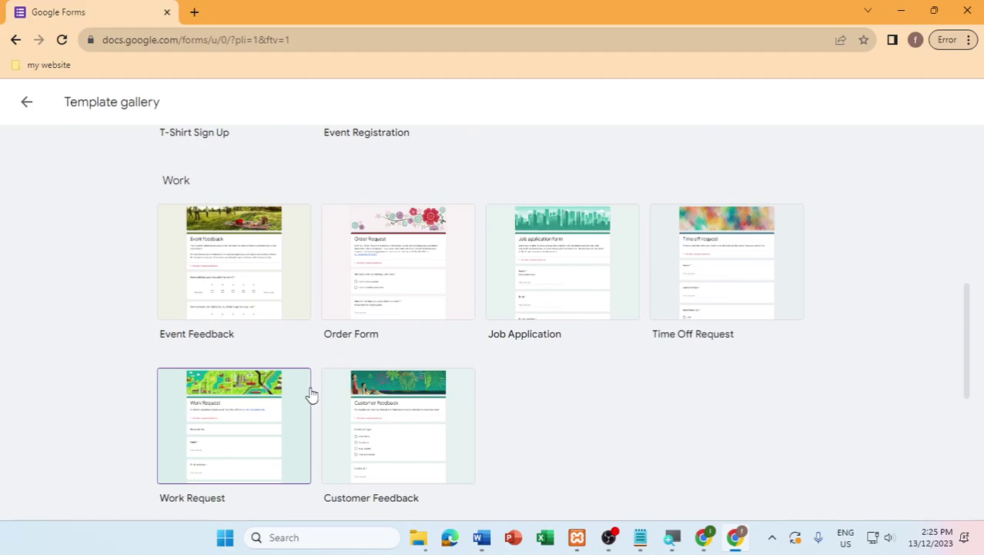
pyautogui.scroll(4, 310, 394)
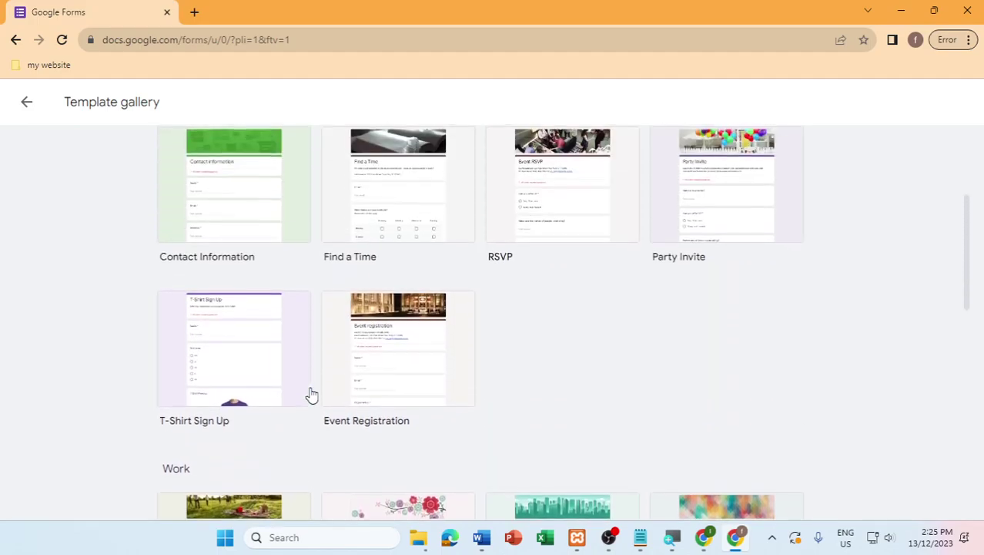
pyautogui.click(360, 245)
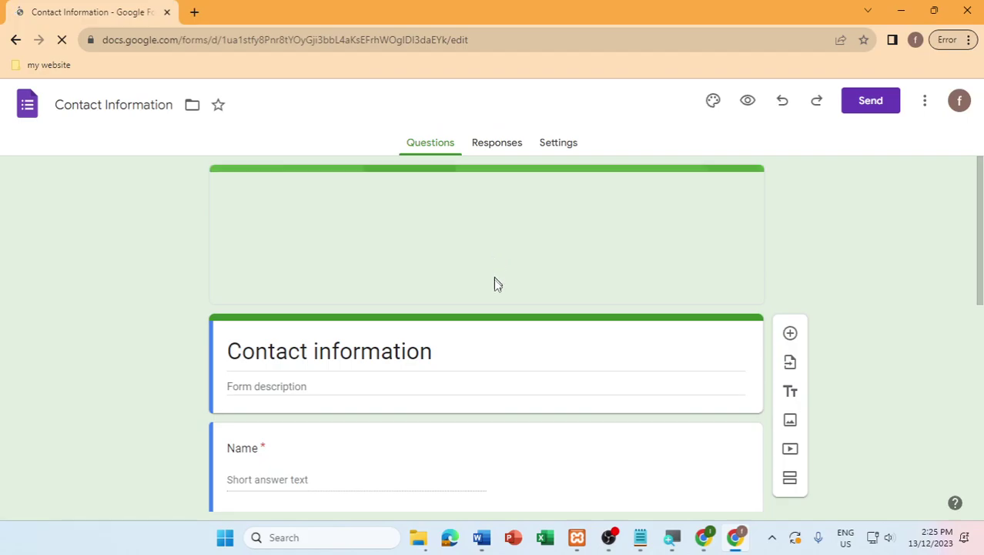
# Examine the template's existing questions and check which Google account is signed in
pyautogui.scroll(-2, 495, 281)
pyautogui.scroll(-1, 495, 283)
pyautogui.click(816, 245)
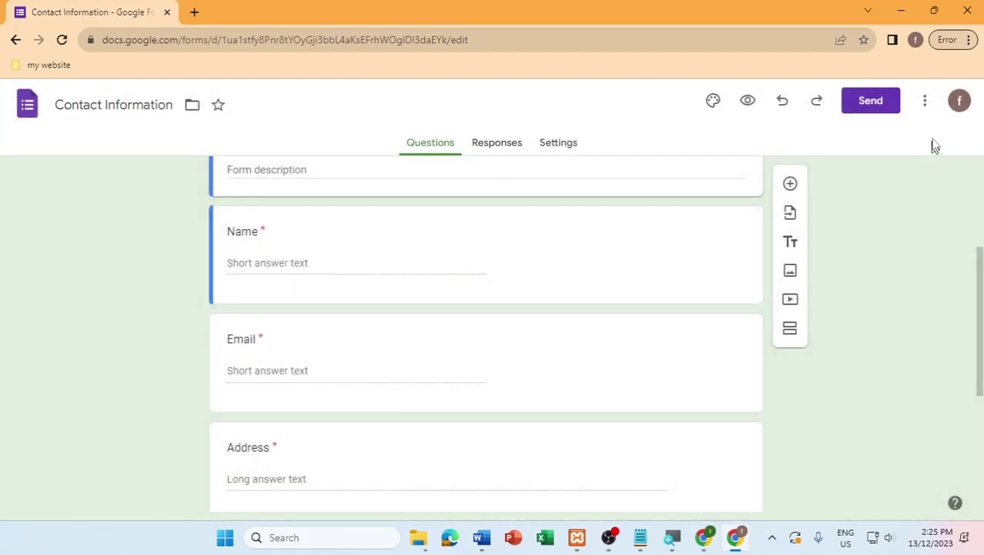
pyautogui.click(959, 101)
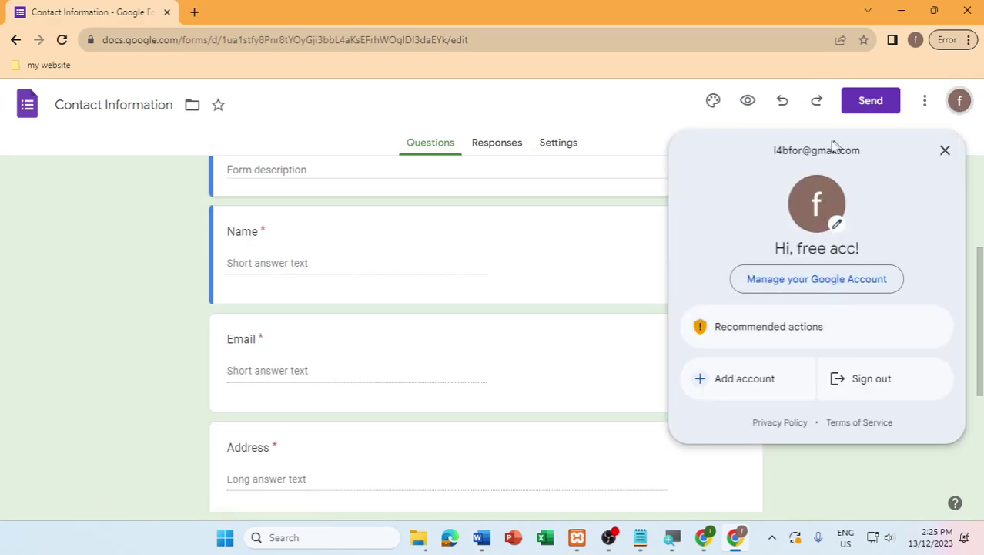
pyautogui.click(184, 292)
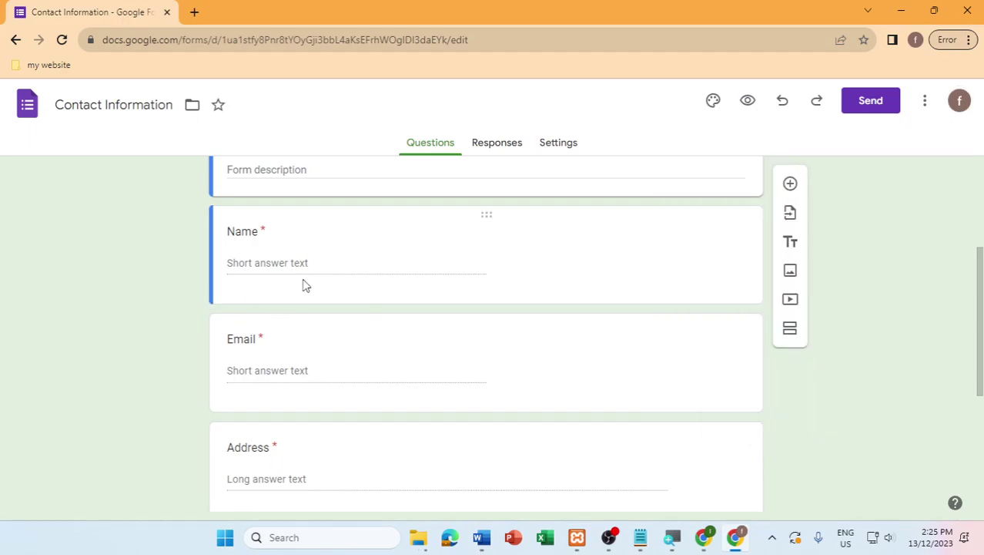
pyautogui.scroll(-2, 351, 331)
pyautogui.scroll(1, 351, 332)
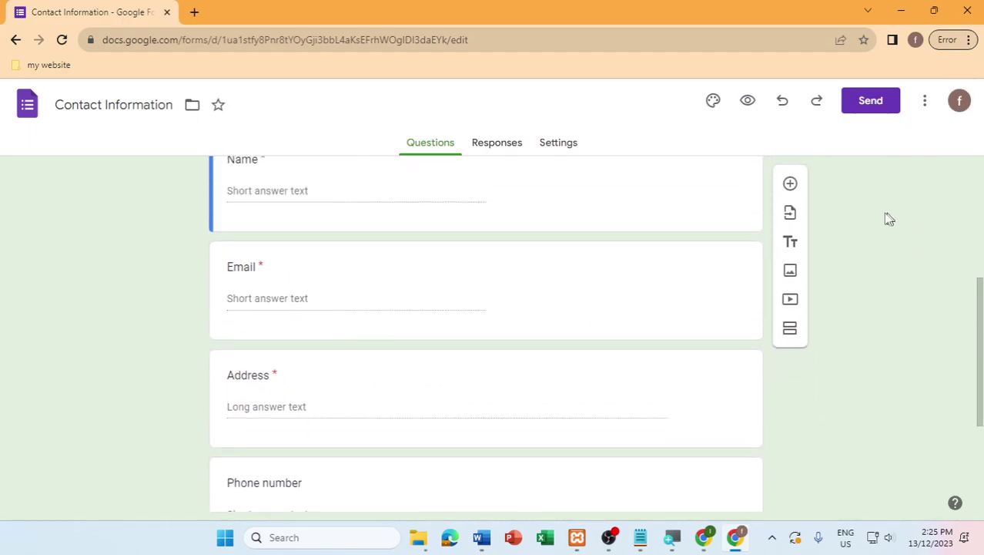
# Add a multiple-choice question titled "Gender" to the form and name its first option "Male"
pyautogui.click(791, 186)
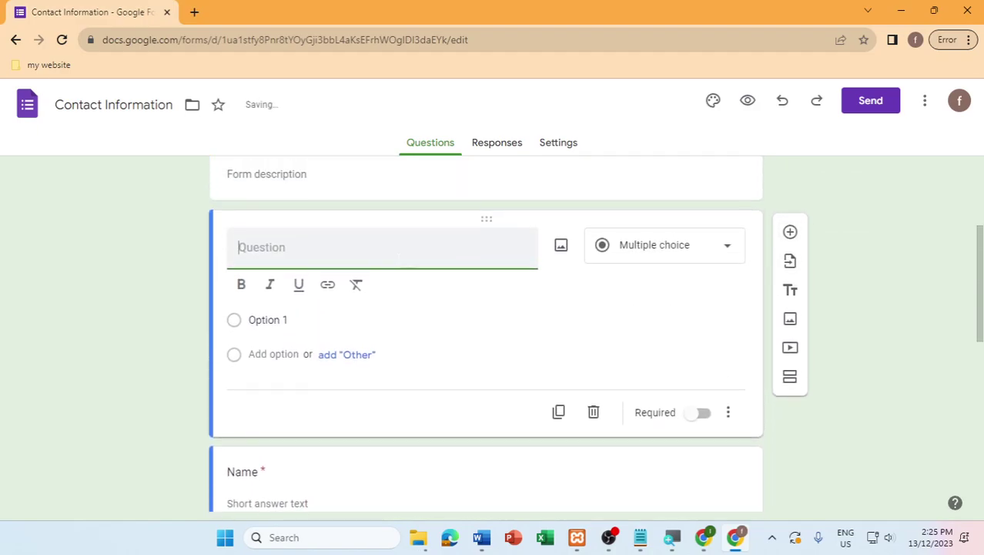
pyautogui.write('Gender')
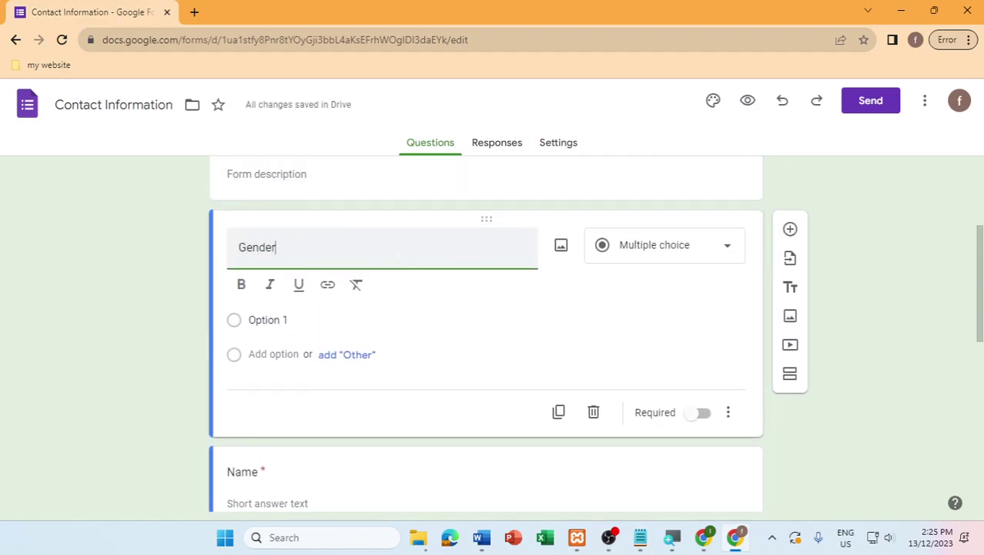
pyautogui.scroll(3, 397, 262)
pyautogui.scroll(-2, 397, 262)
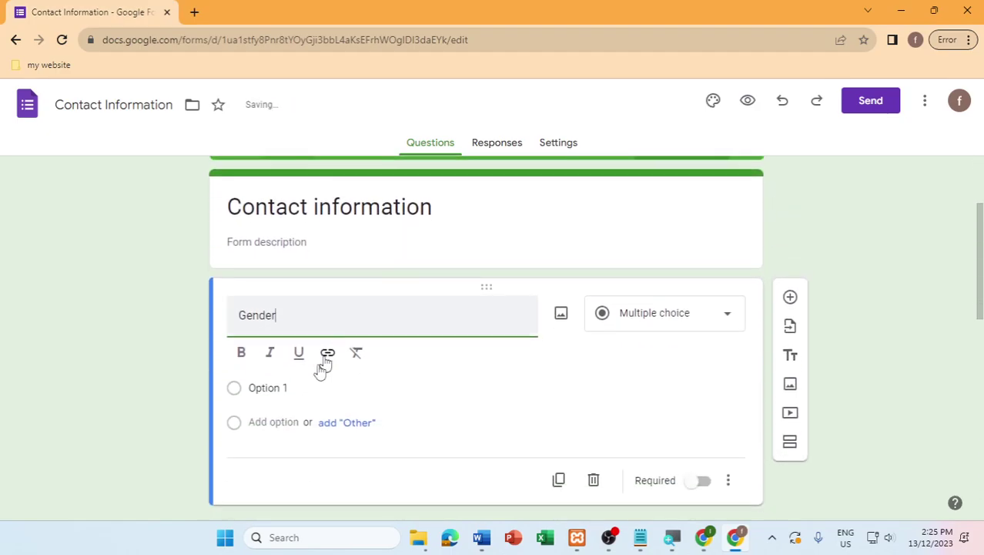
pyautogui.press('Return')
pyautogui.write('Male')
pyautogui.press('Tab')
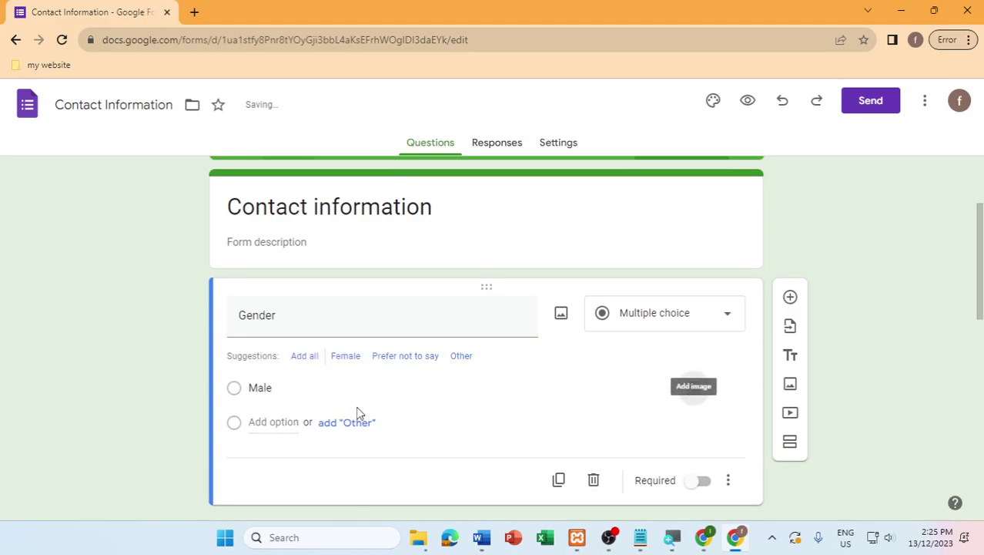
# Add a "Female" option to the Gender question and leave it without an "Other" choice
pyautogui.click(346, 425)
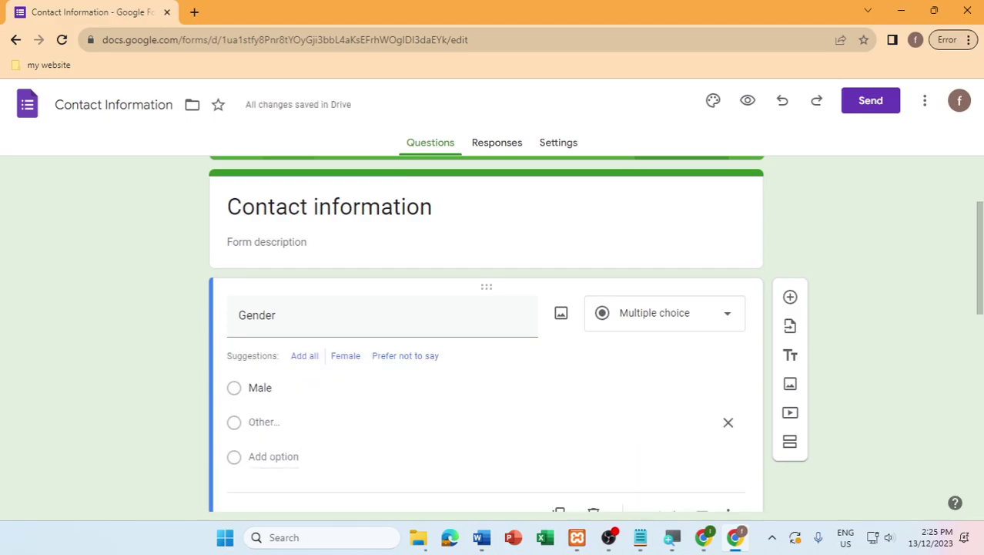
pyautogui.click(274, 457)
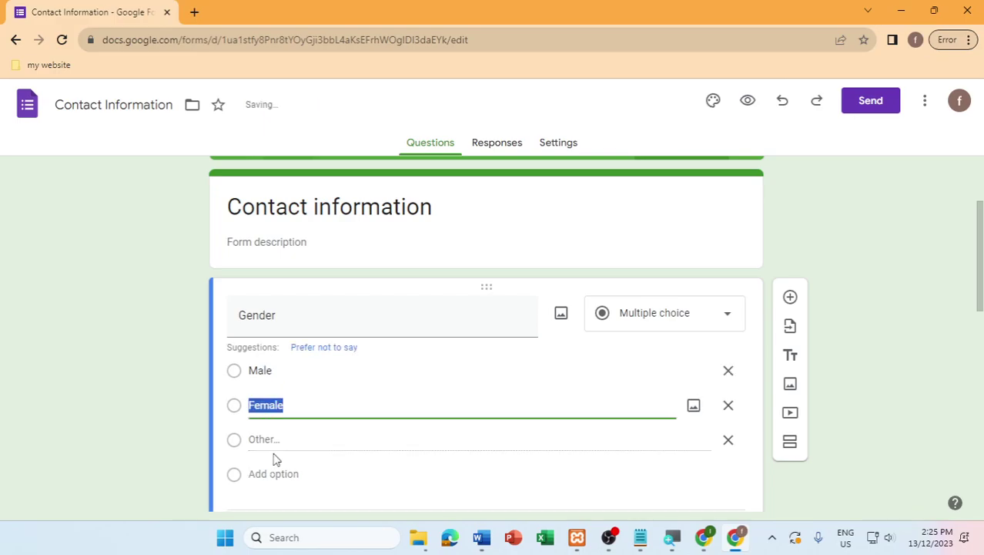
pyautogui.click(283, 453)
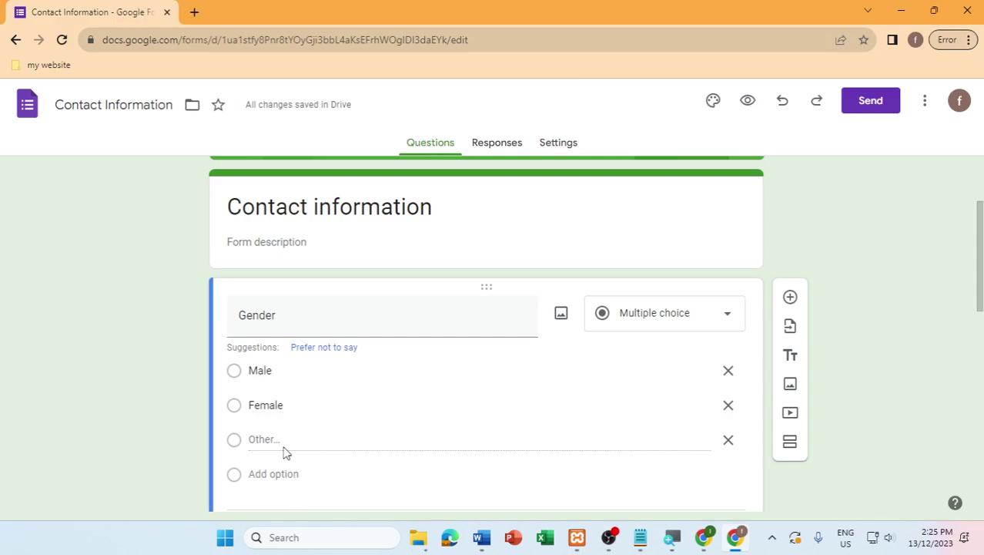
pyautogui.click(727, 440)
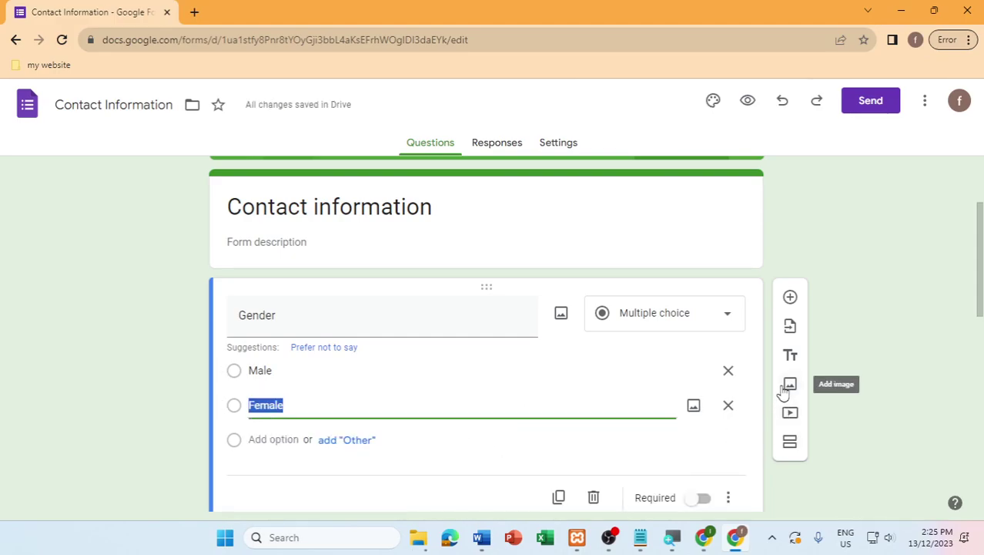
# Add a third option to the Gender question and name it "Undisclosed", using the spelling suggestion to correct the word
pyautogui.click(291, 444)
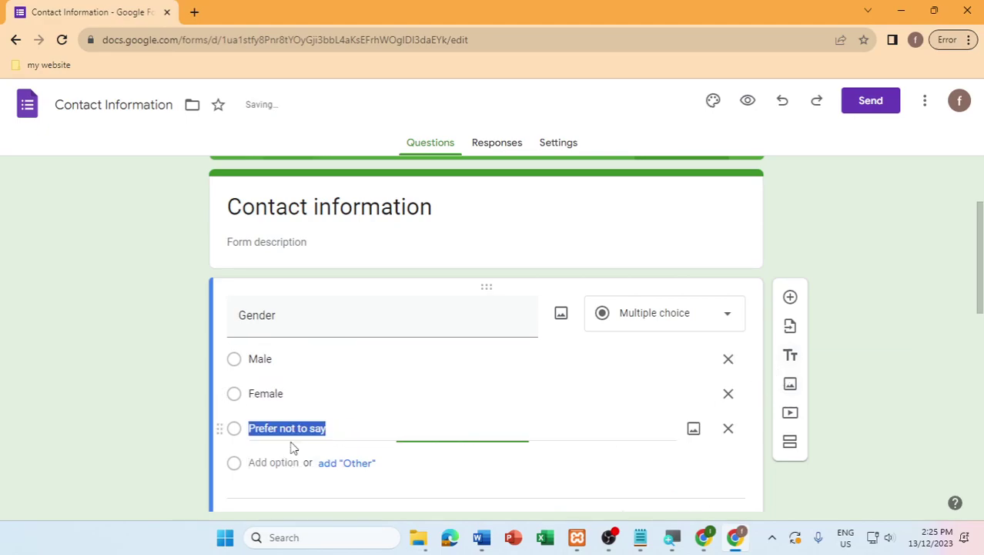
pyautogui.write('Un')
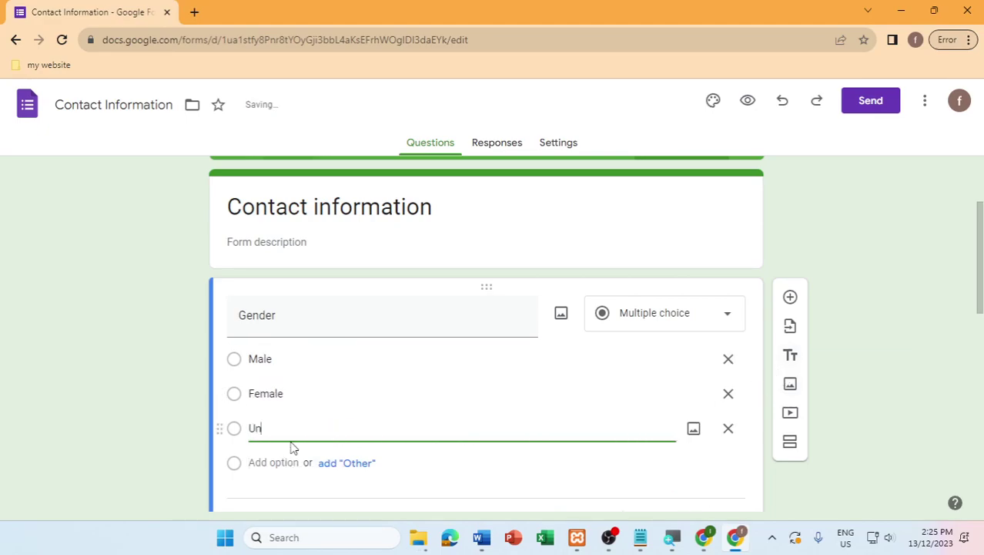
pyautogui.write('discol')
pyautogui.rightClick(292, 433)
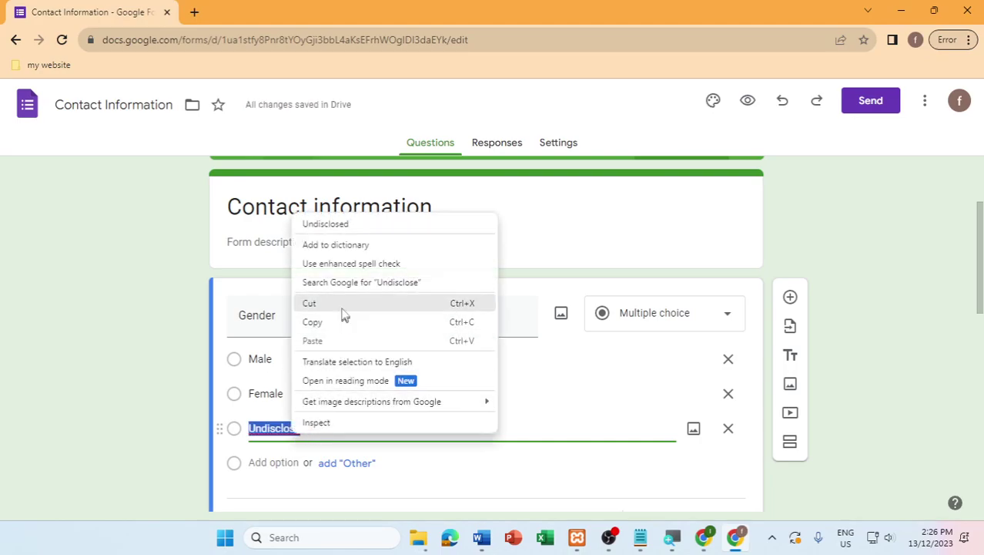
pyautogui.click(347, 224)
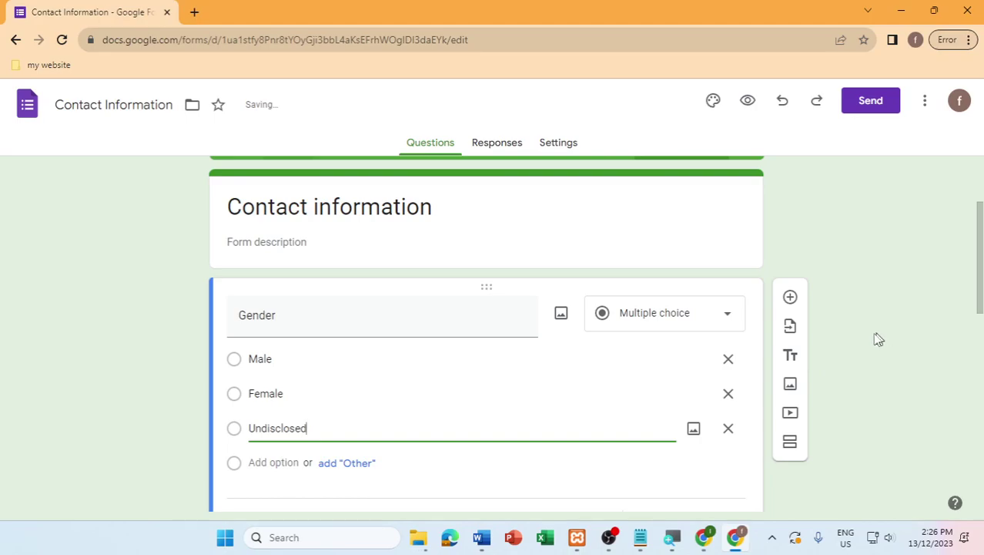
# Move the Gender question below the Name question
pyautogui.scroll(-2, 709, 378)
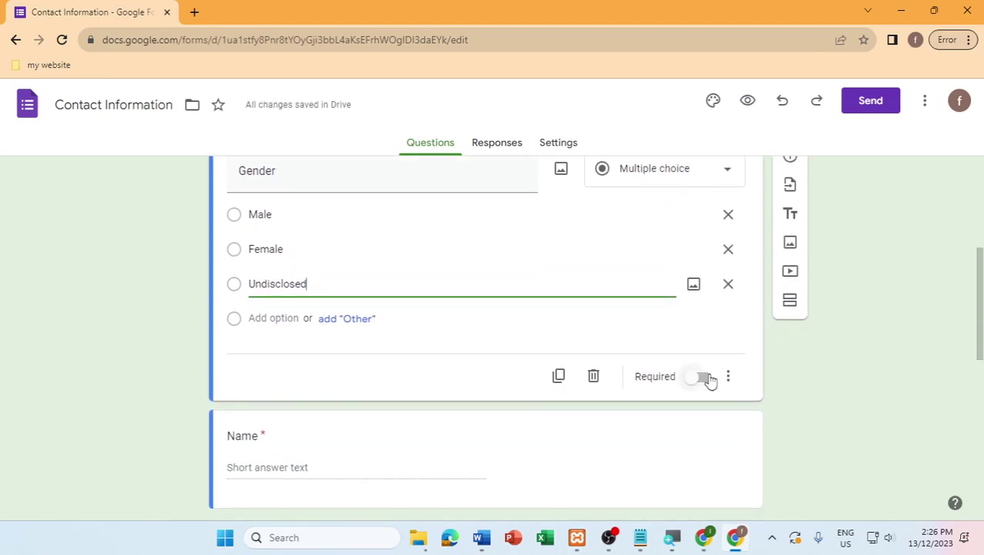
pyautogui.scroll(1, 299, 244)
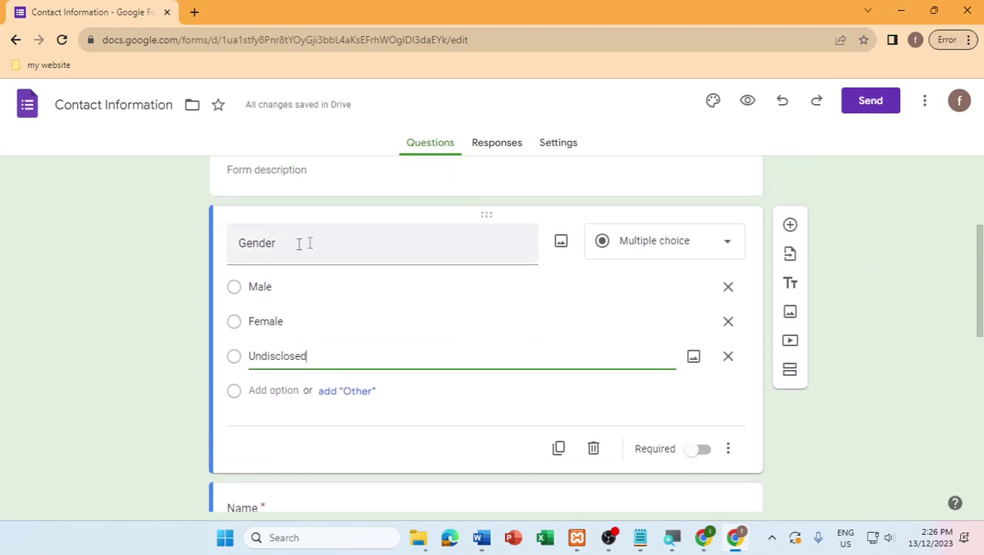
pyautogui.moveTo(466, 220); pyautogui.dragTo(442, 332)
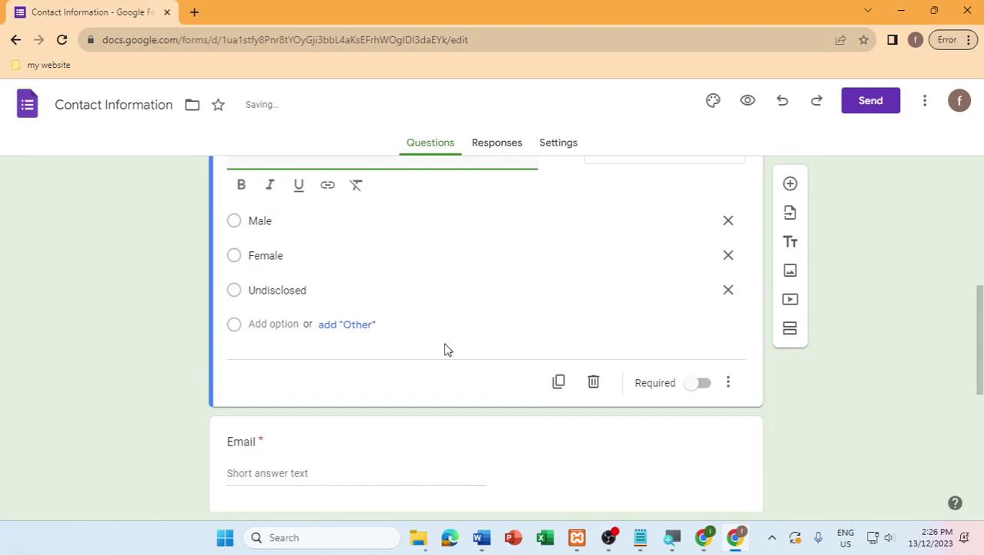
# Review all the form's questions in the editor, preview the form as respondents see it, and return to the editor
pyautogui.scroll(-2, 445, 349)
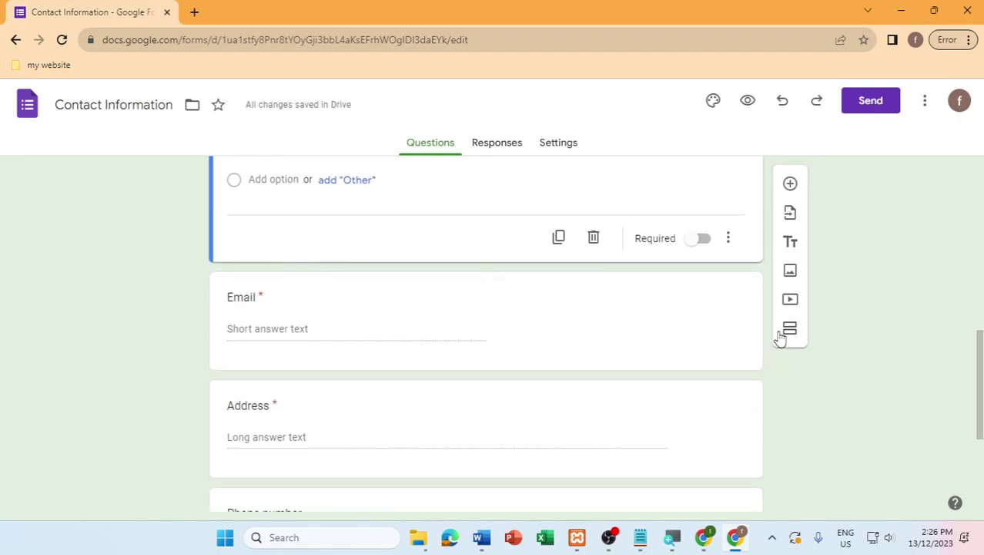
pyautogui.scroll(-1, 890, 333)
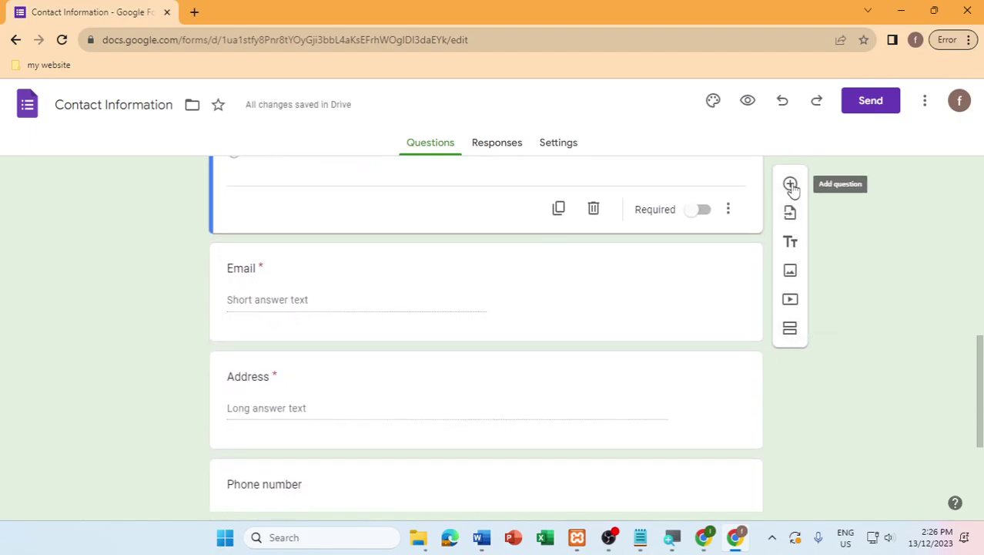
pyautogui.scroll(2, 765, 277)
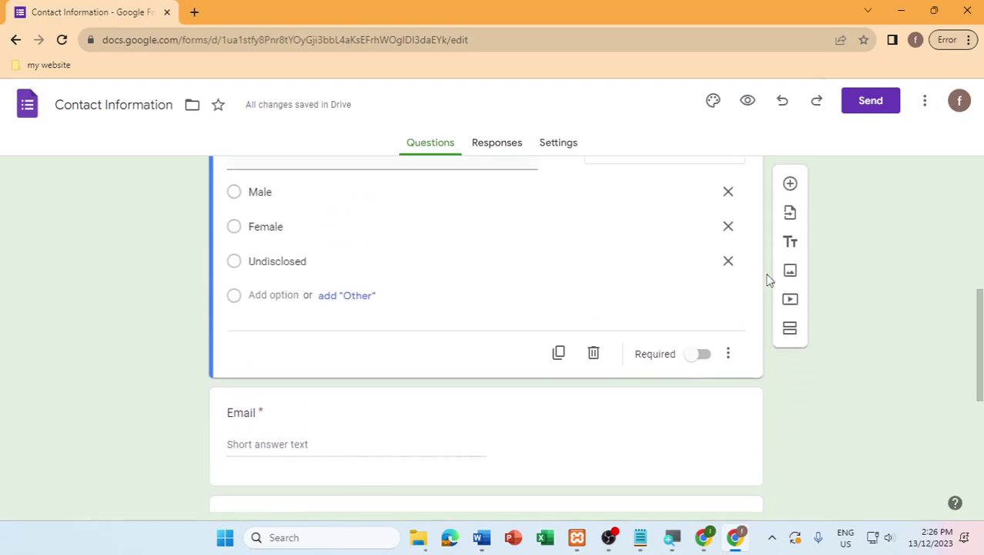
pyautogui.scroll(-5, 600, 402)
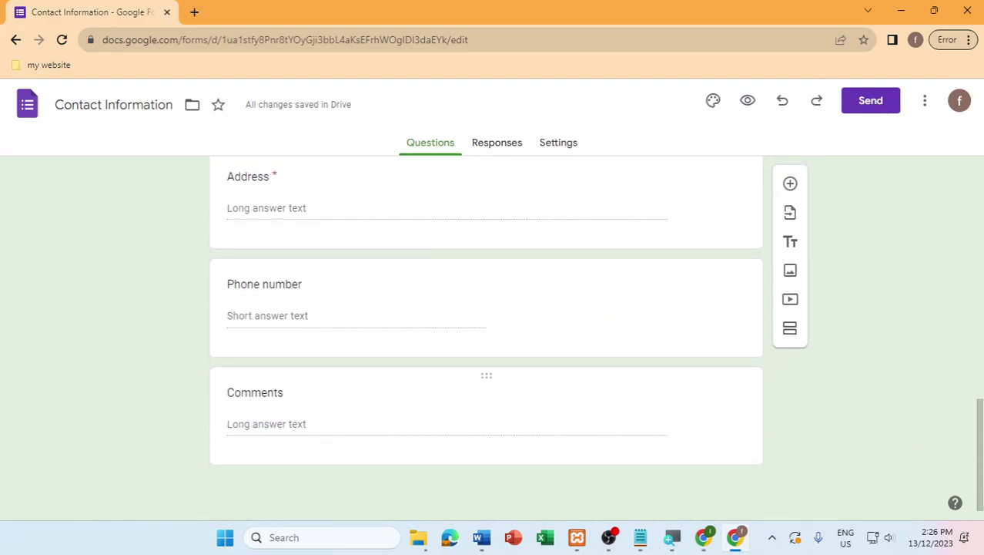
pyautogui.scroll(4, 600, 402)
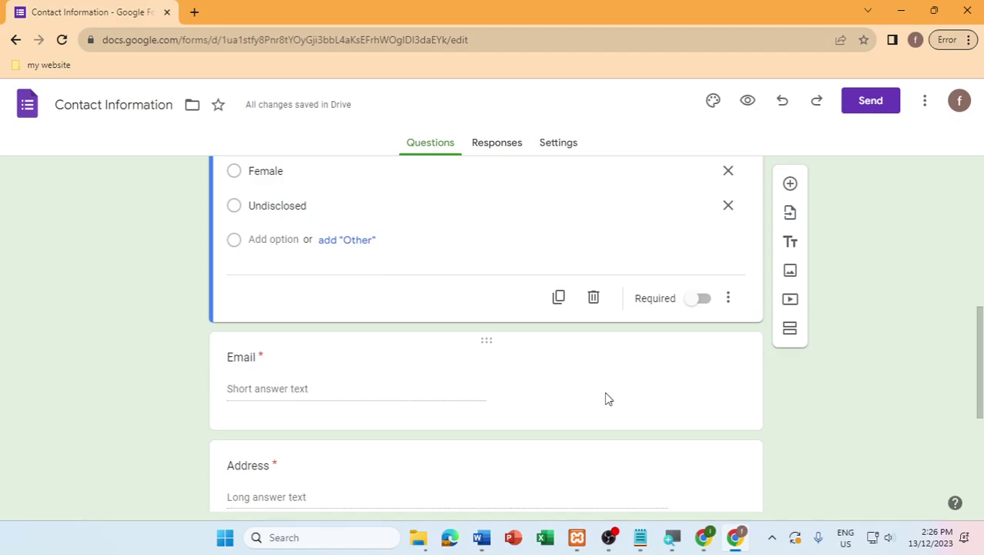
pyautogui.scroll(1, 606, 397)
pyautogui.scroll(3, 626, 382)
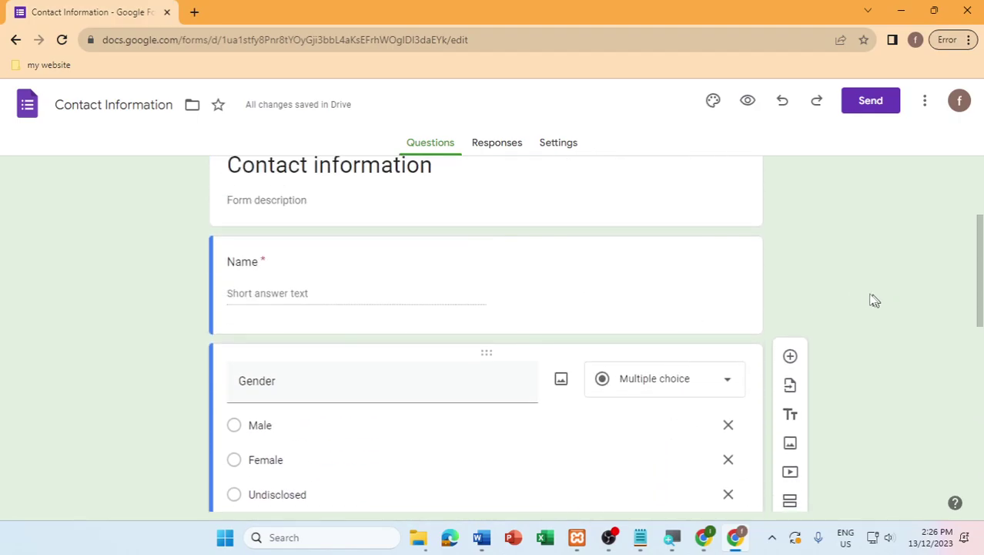
pyautogui.click(748, 102)
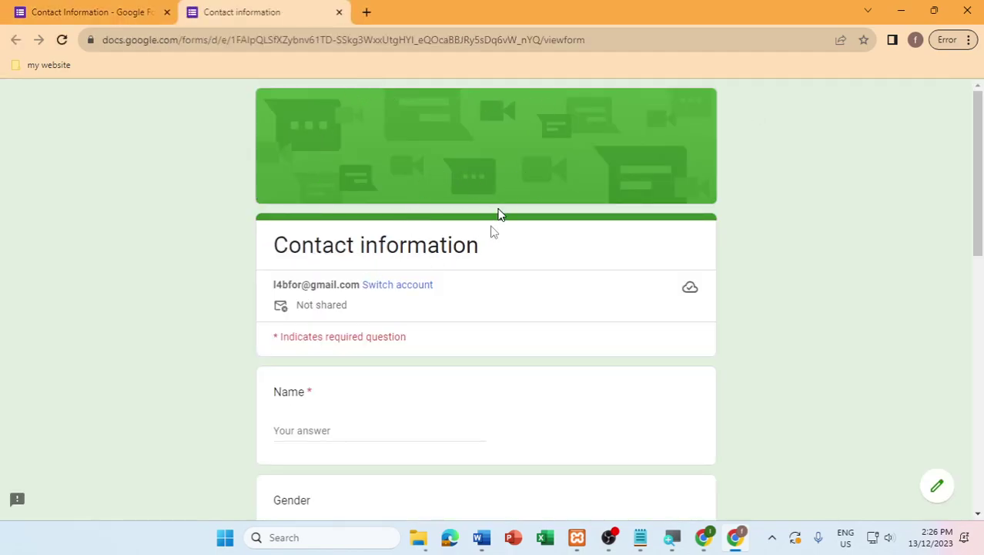
pyautogui.scroll(-8, 470, 308)
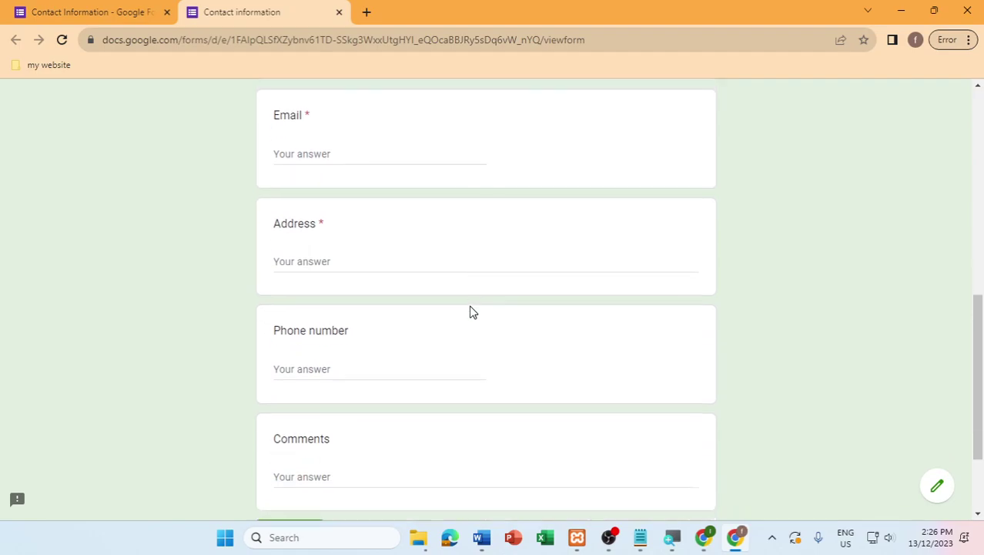
pyautogui.click(133, 18)
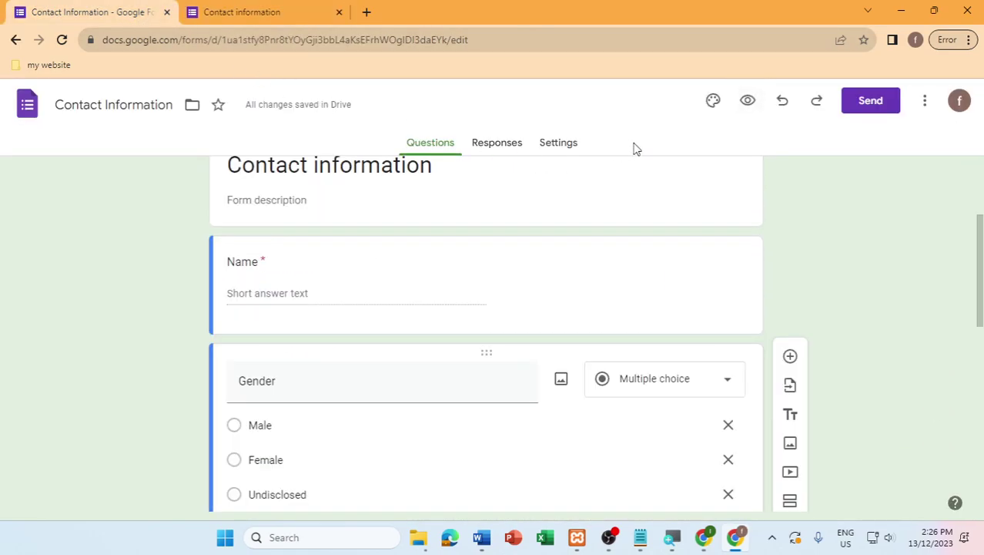
# Set the width of the form's HTML embed to 800 px and copy the embed code
pyautogui.click(868, 102)
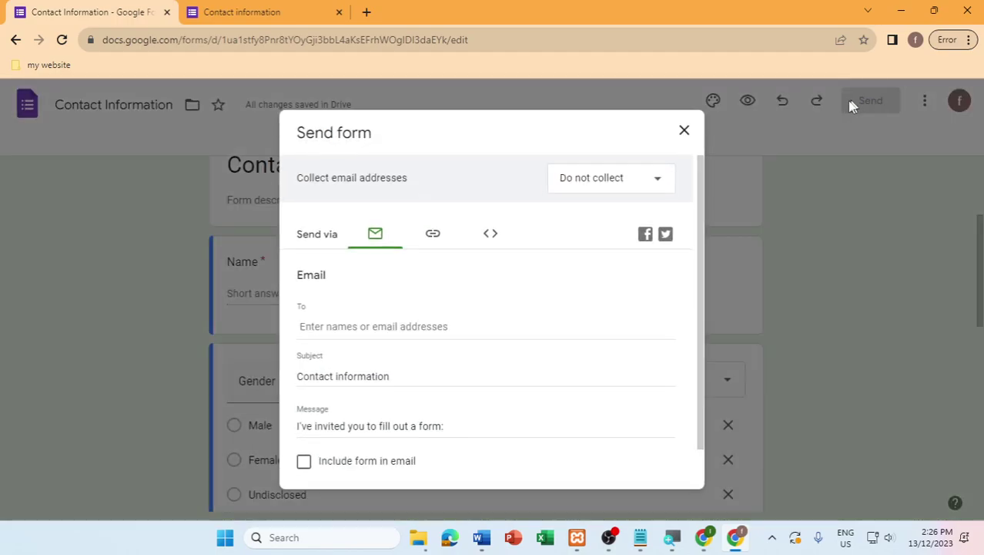
pyautogui.click(489, 236)
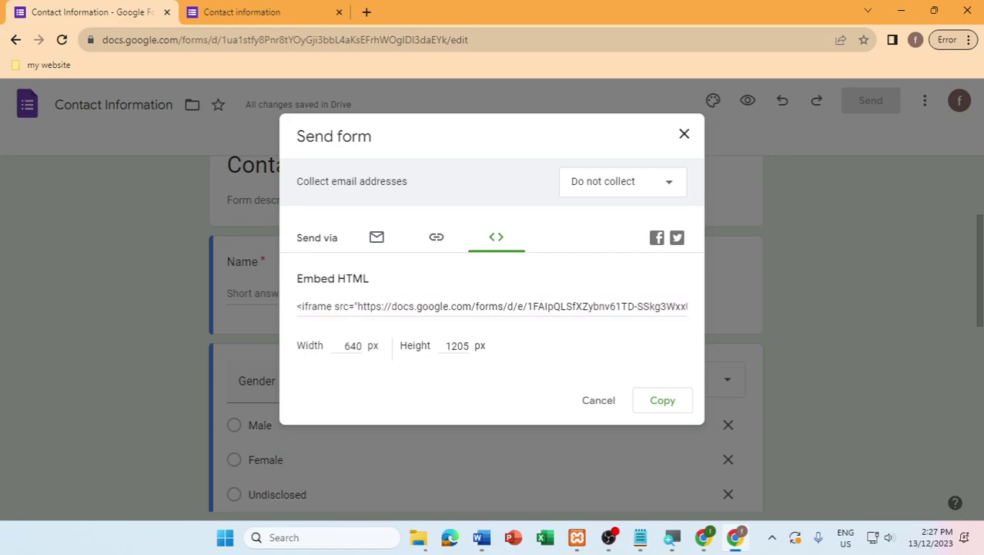
pyautogui.click(491, 306)
pyautogui.moveTo(344, 345); pyautogui.dragTo(369, 344)
pyautogui.click(502, 309)
pyautogui.click(651, 402)
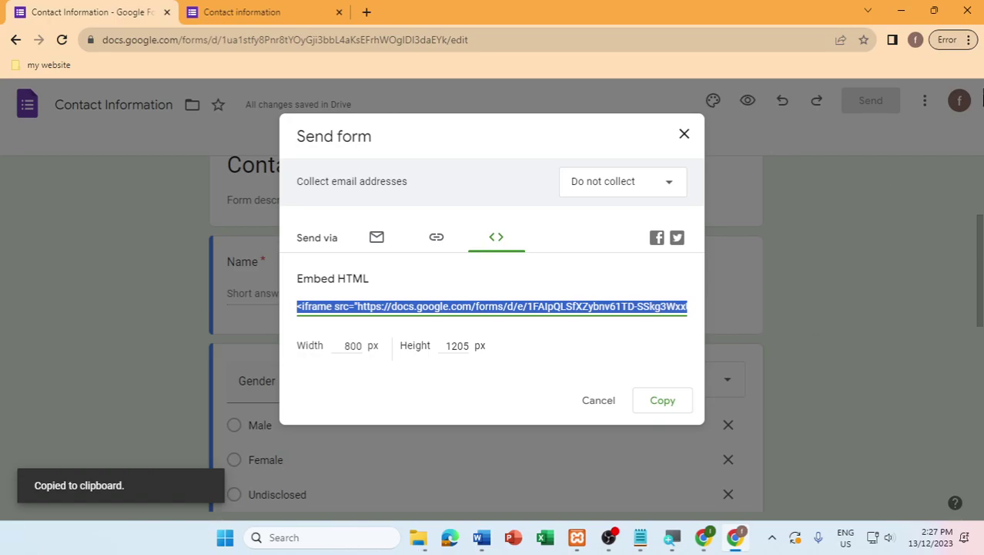
# Reduce the form and Classroom browser windows from full screen and move the form window higher on the desktop
pyautogui.click(934, 11)
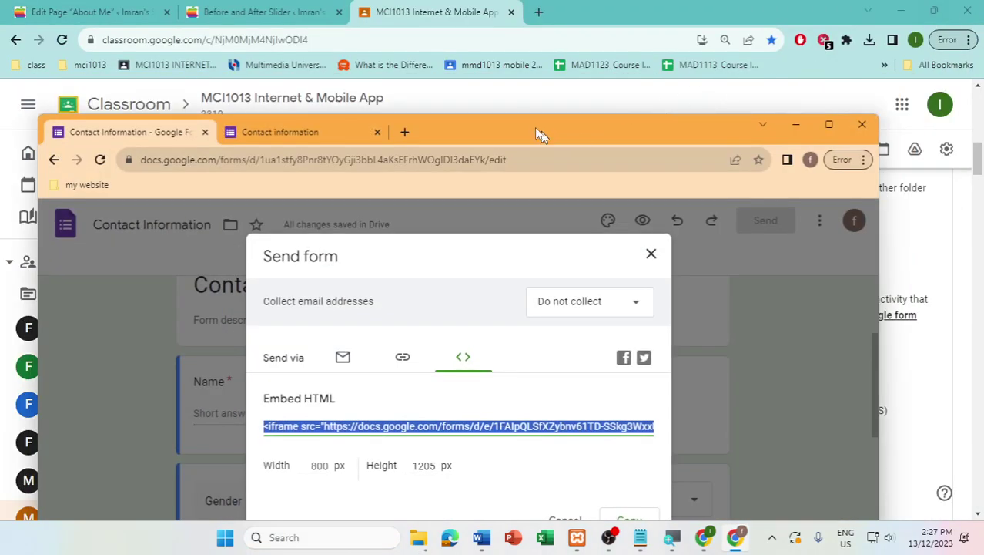
pyautogui.moveTo(508, 133); pyautogui.dragTo(547, 76)
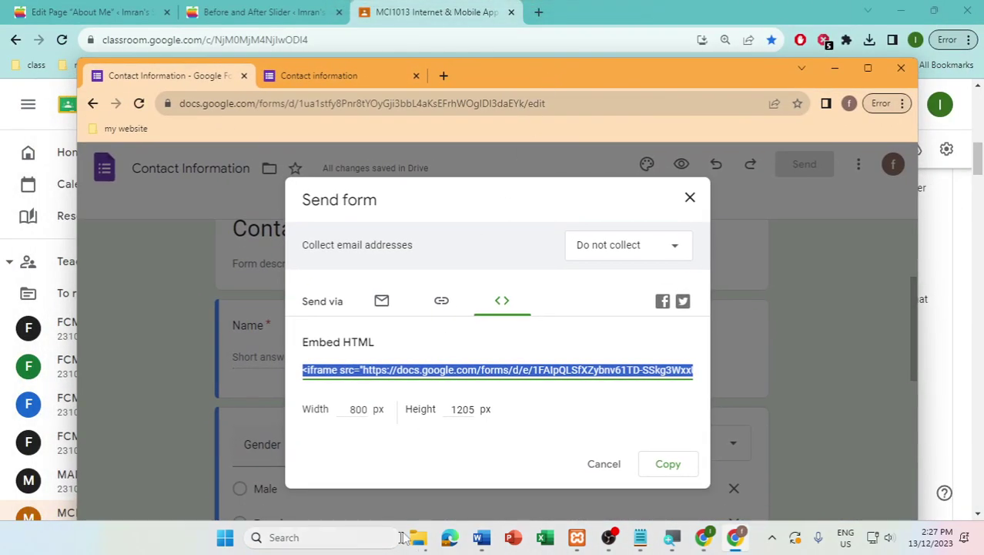
pyautogui.click(655, 15)
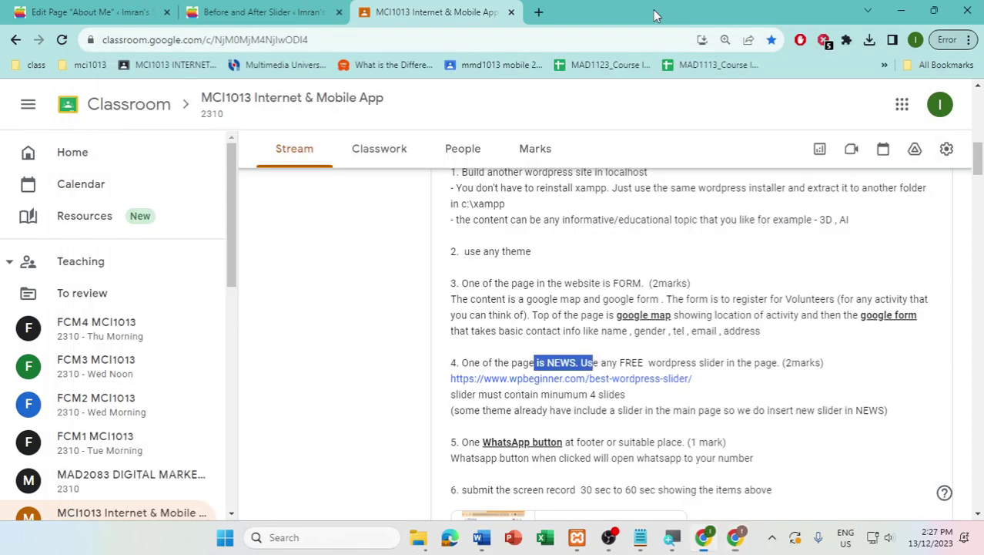
pyautogui.doubleClick(655, 16)
pyautogui.moveTo(479, 81); pyautogui.dragTo(482, 45)
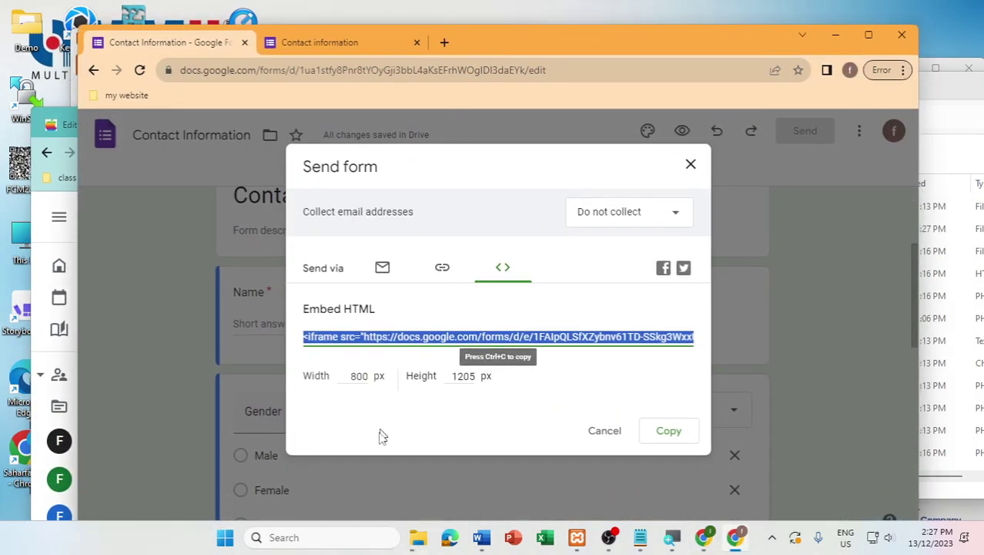
# Check the progress of moving the WordPress files into htdocs, glance at the Classroom assignment, and return to the form window
pyautogui.click(422, 535)
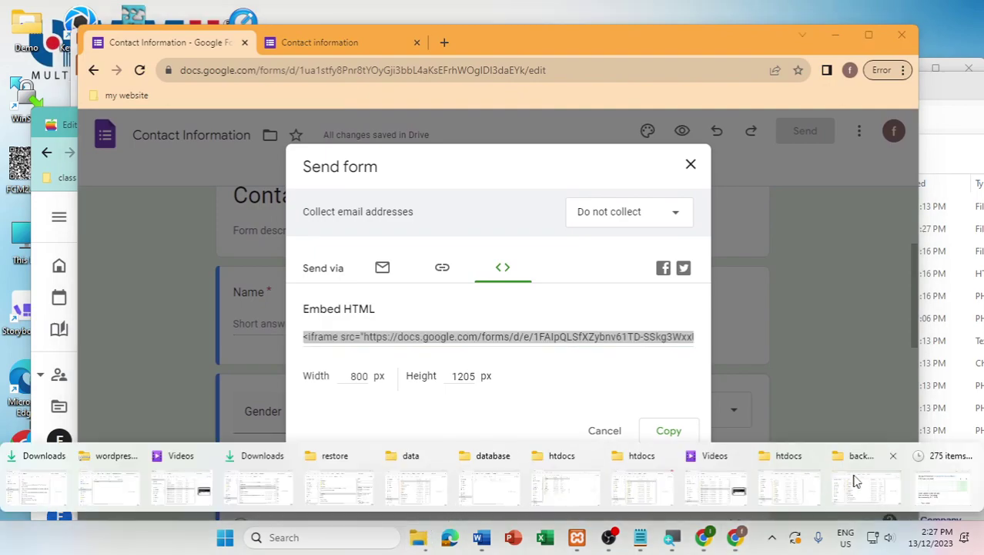
pyautogui.click(912, 489)
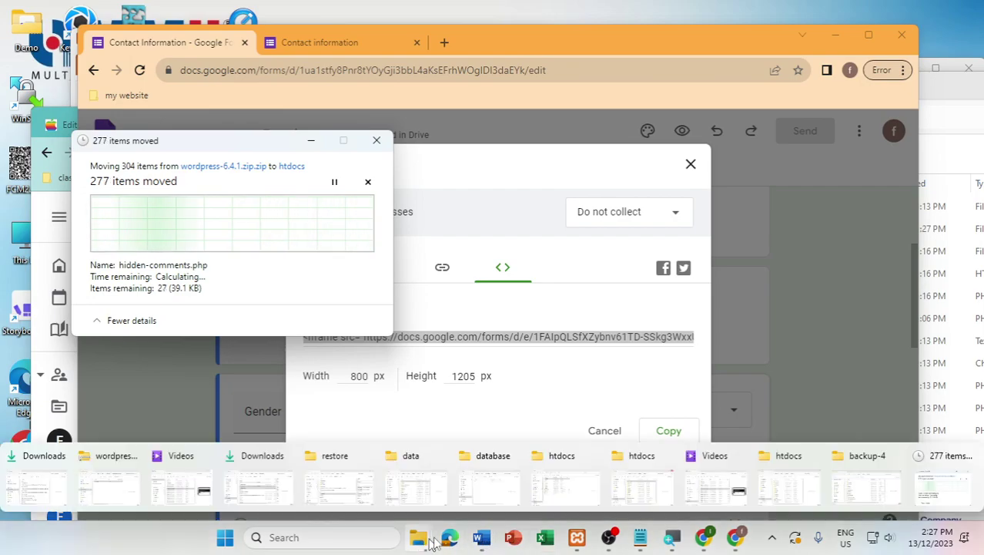
pyautogui.click(703, 537)
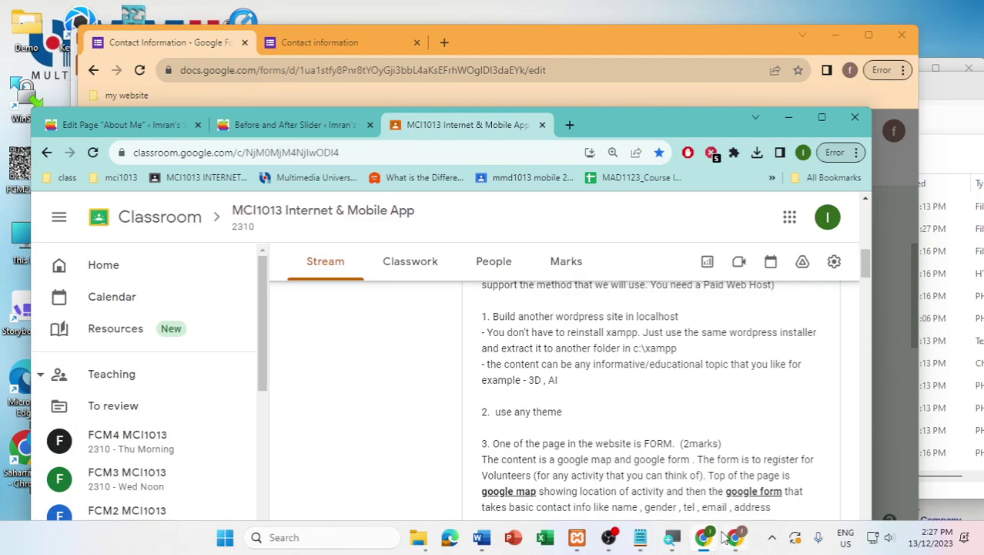
pyautogui.click(738, 530)
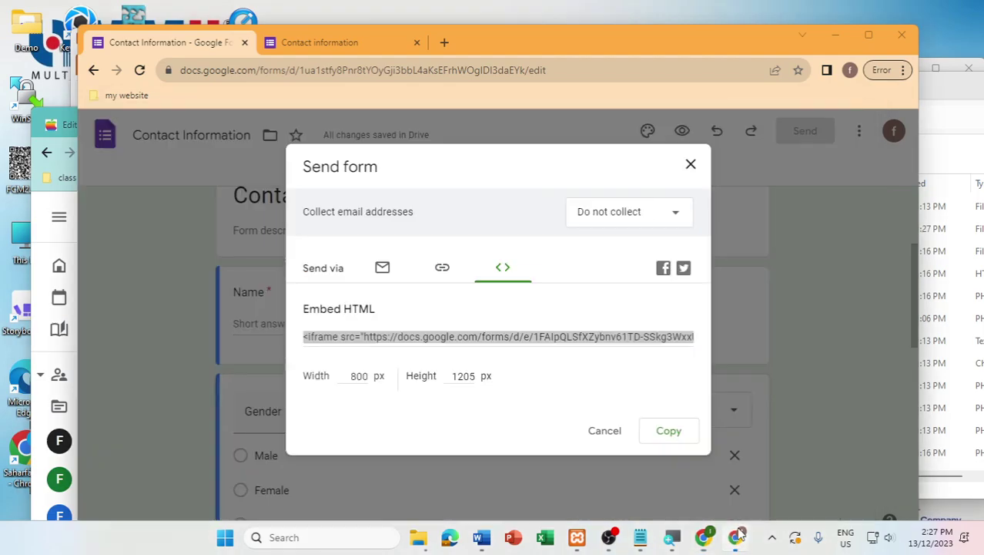
# Switch to the Chrome window with the WordPress site, open localhost/backup-4/wp-admin/ in a new tab, and maximize the window
pyautogui.moveTo(549, 45); pyautogui.dragTo(750, 53)
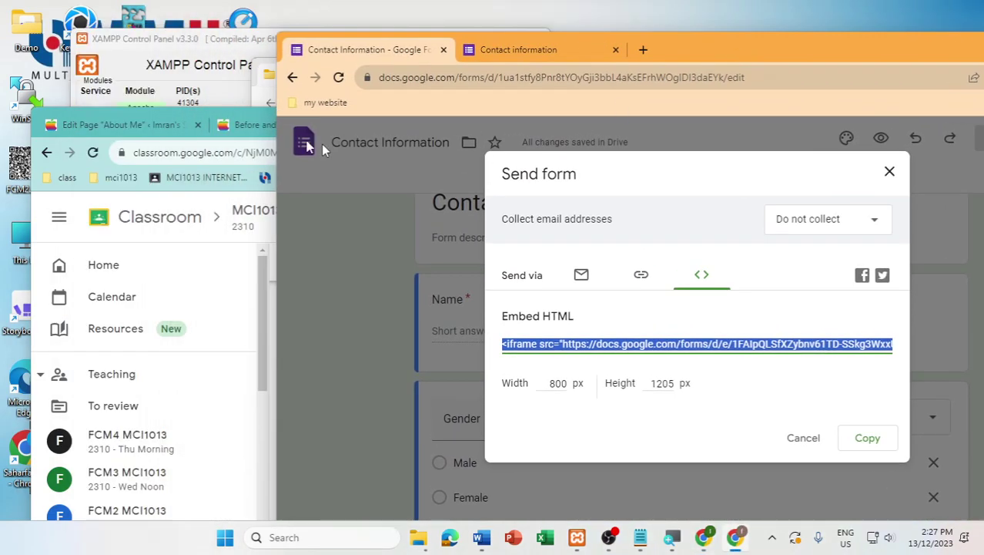
pyautogui.click(246, 125)
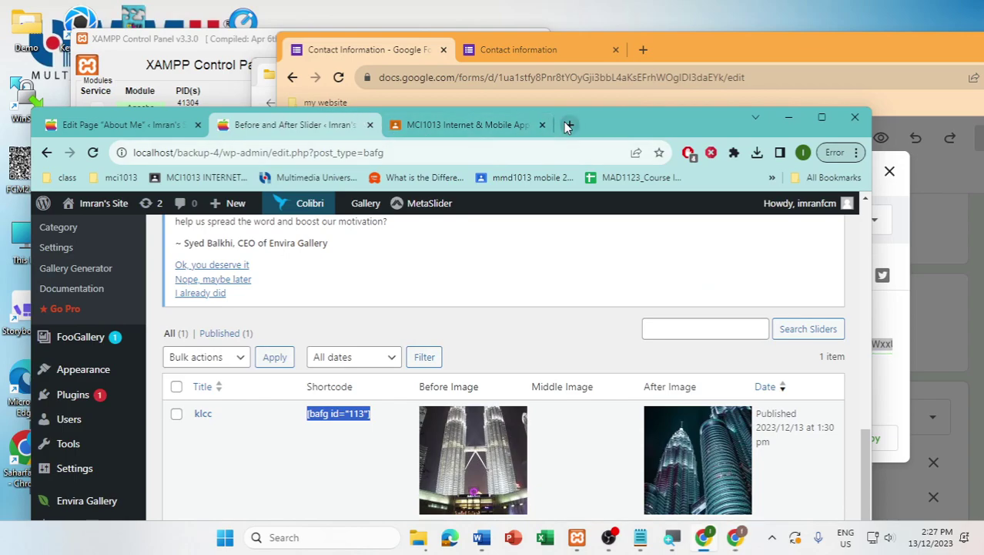
pyautogui.click(570, 125)
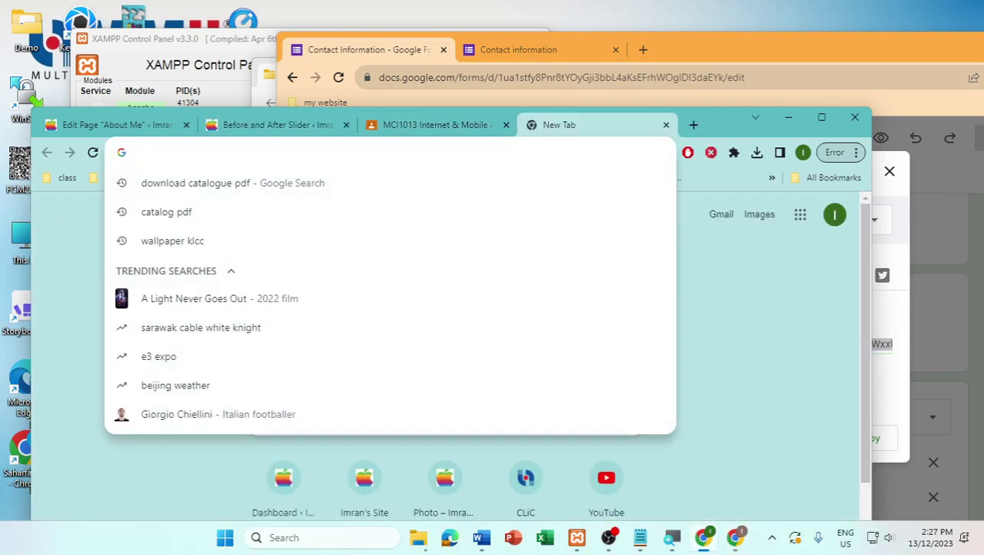
pyautogui.write('local')
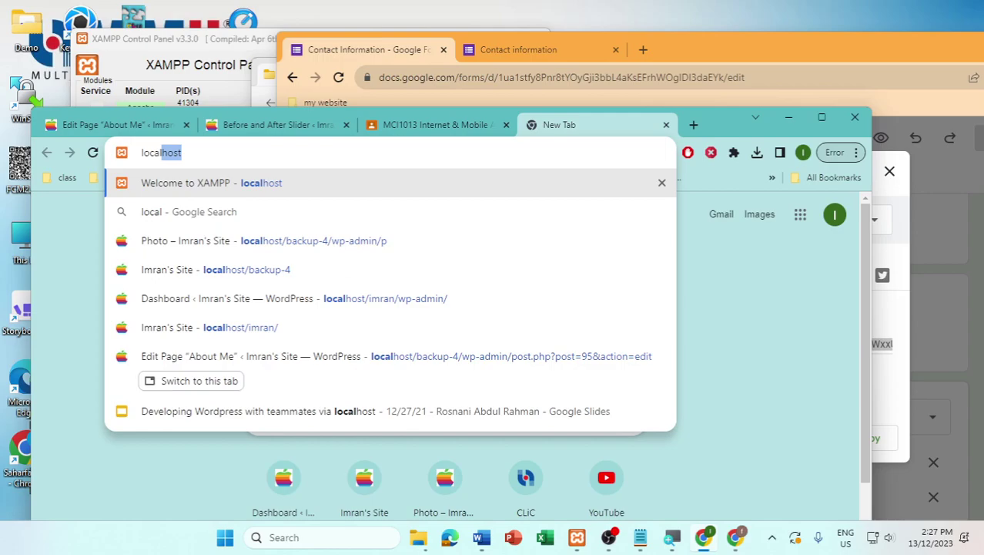
pyautogui.press('Down')
pyautogui.press('Down')
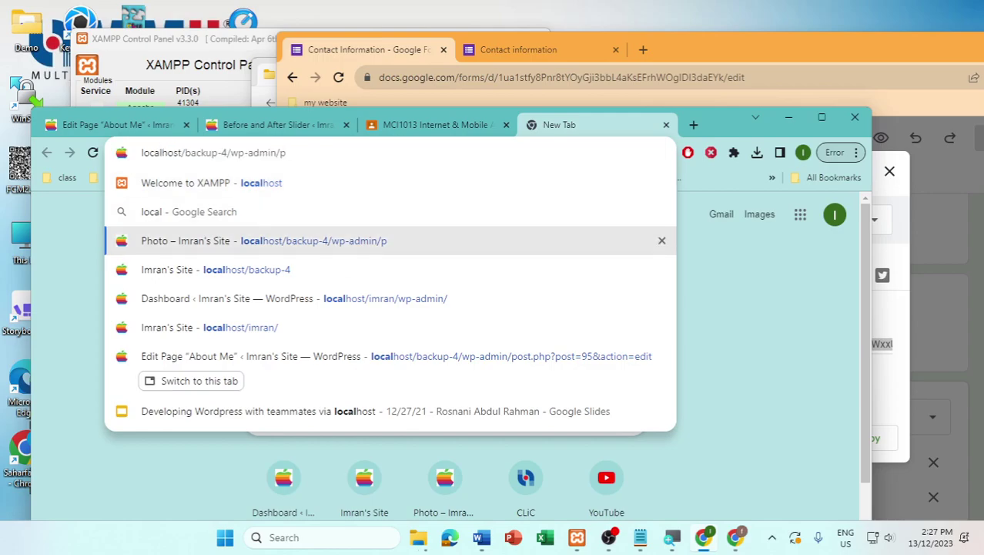
pyautogui.press('BackSpace')
pyautogui.press('Return')
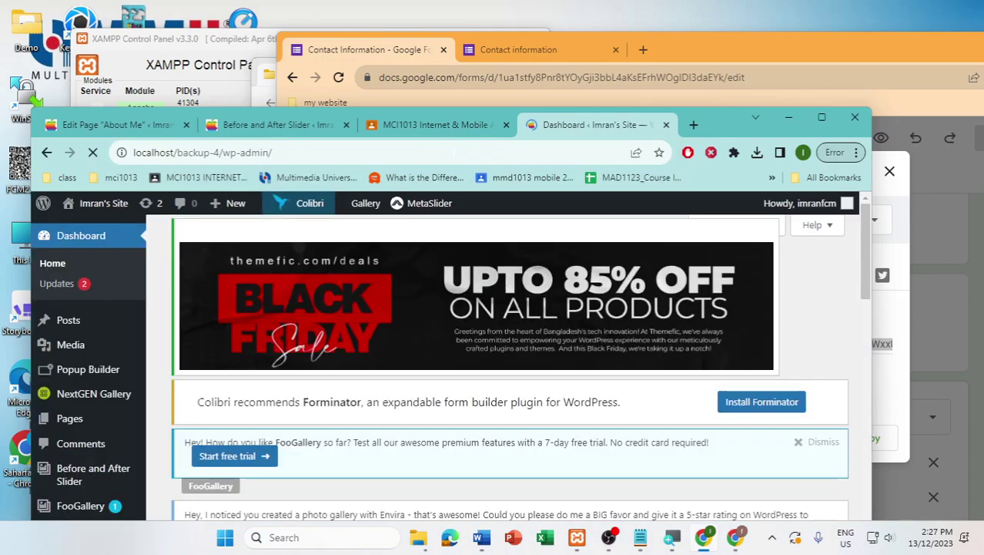
pyautogui.click(822, 117)
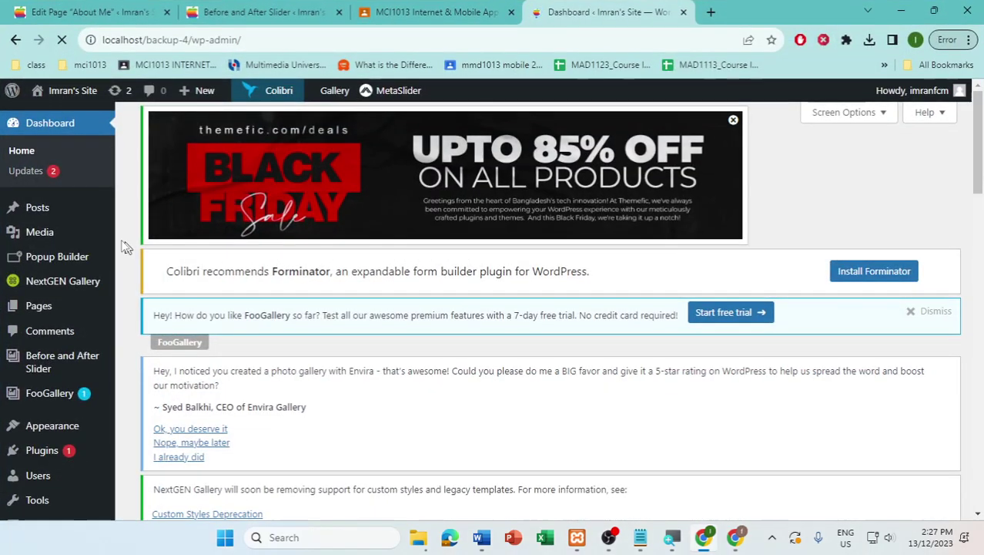
# Add a new WordPress page with the title "Form"
pyautogui.moveTo(114, 306)
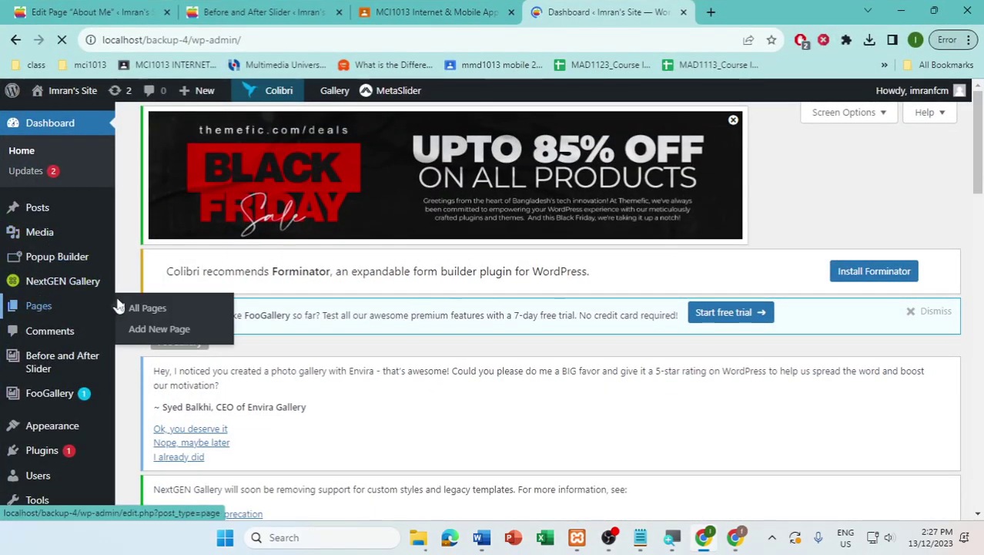
pyautogui.click(159, 306)
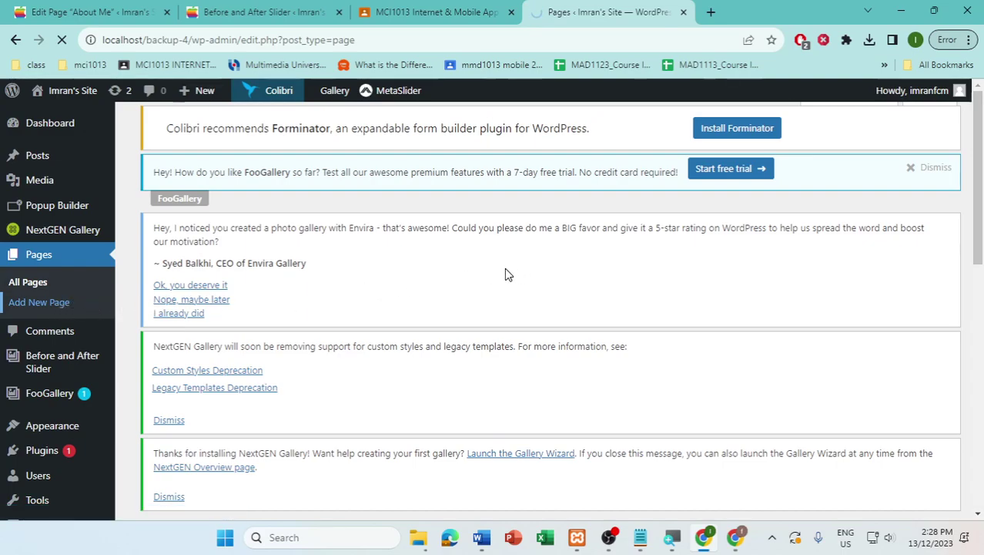
pyautogui.scroll(-2, 345, 270)
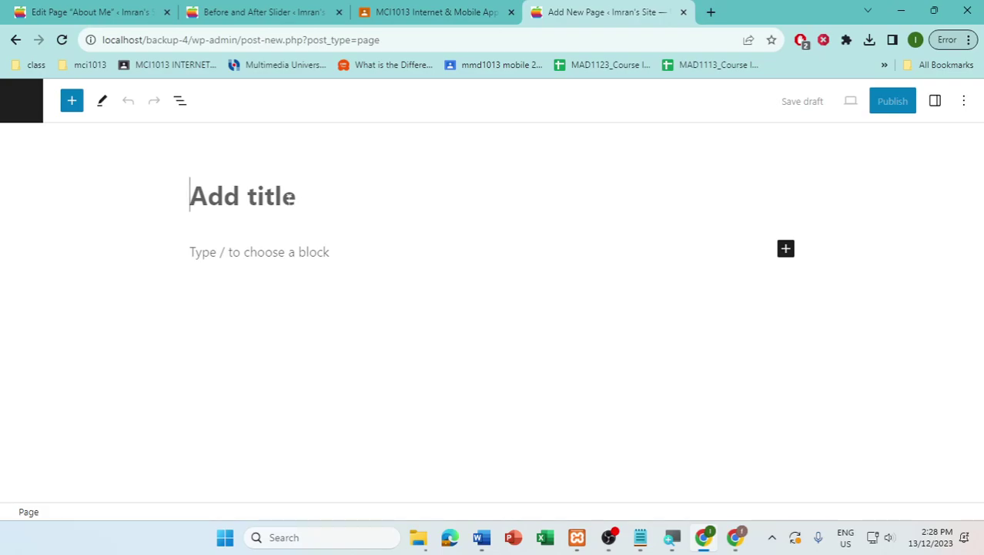
pyautogui.write('Form')
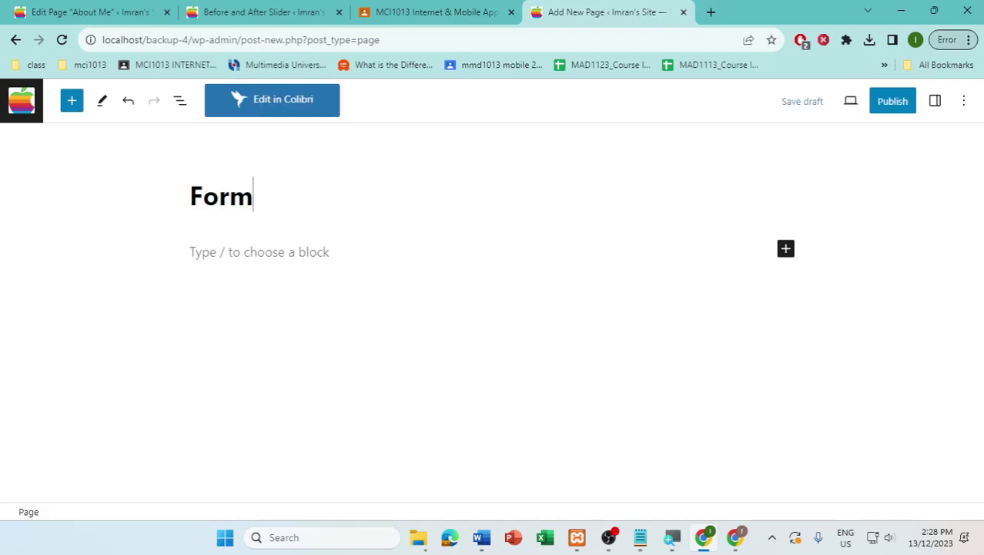
pyautogui.press('Return')
# Insert a Custom HTML block in the Form page, paste the copied Google Form iframe code, and preview it
pyautogui.click(785, 250)
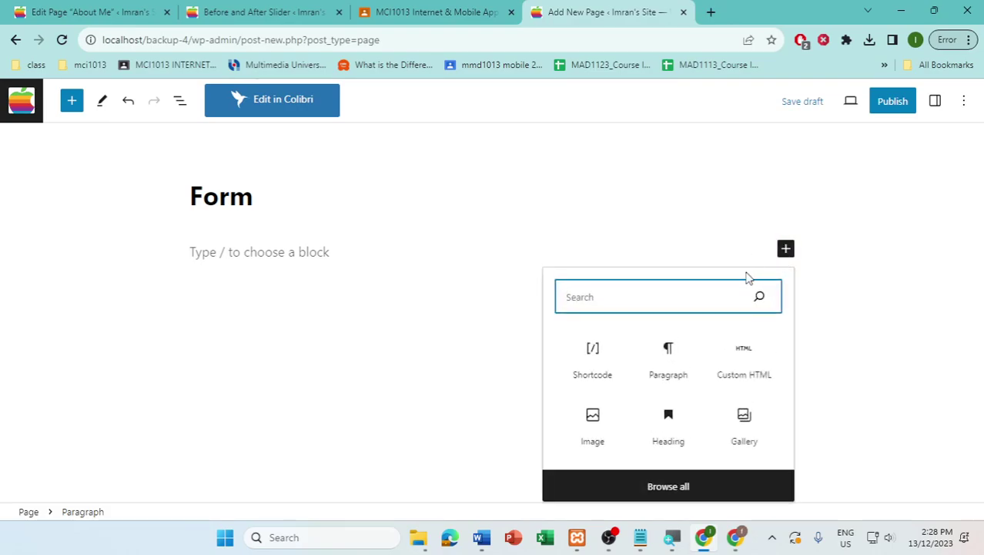
pyautogui.write('html')
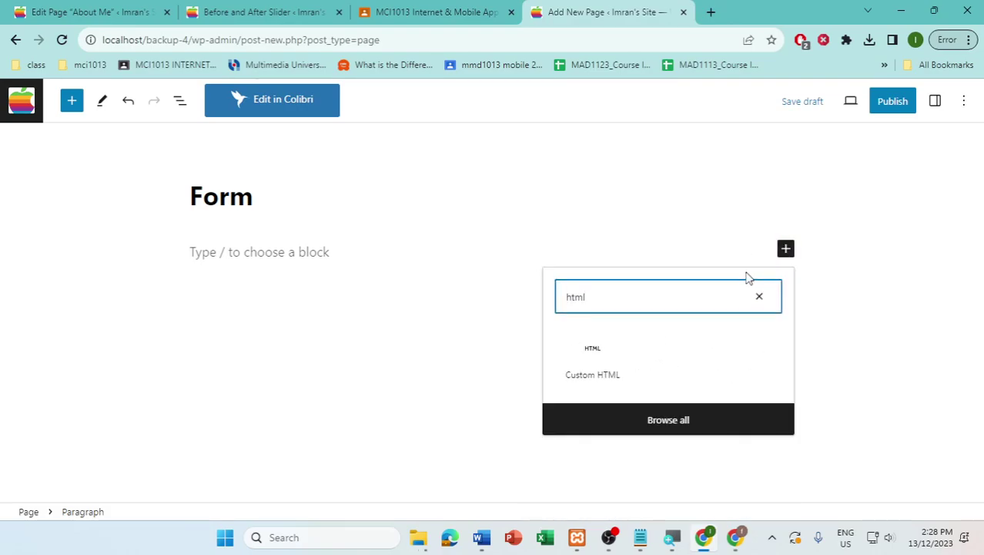
pyautogui.click(627, 377)
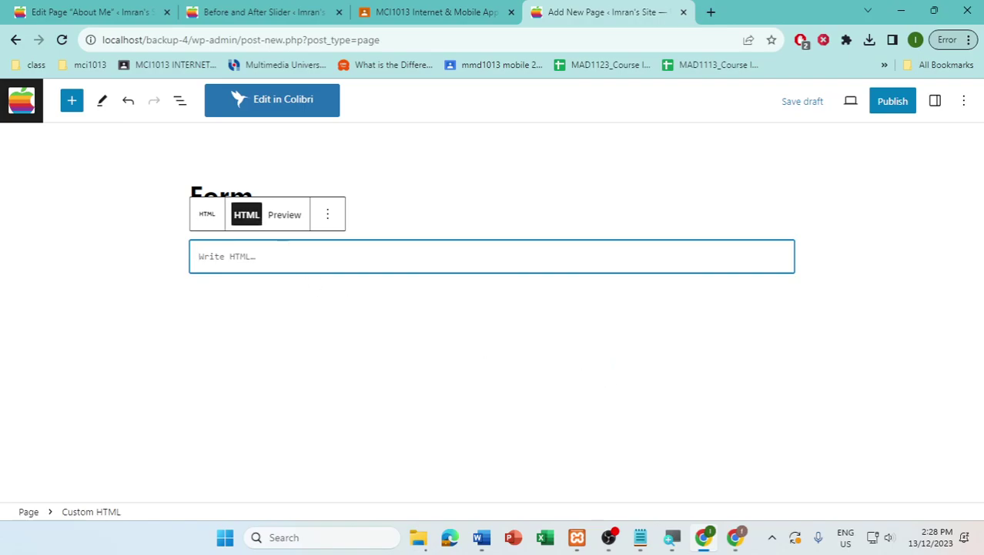
pyautogui.write('<iframe src="https://docs.google.com/forms/d/e/1FAIpQLSfXZybnv61TD-SSkg3WxxUtgHYI_eQOcaBBJRy5sDq6vW_nYQ/viewform?embedded=true" width="800" height="1205" frameborder="0" marginheight="0" marginwidth="0">Loading…</iframe>')
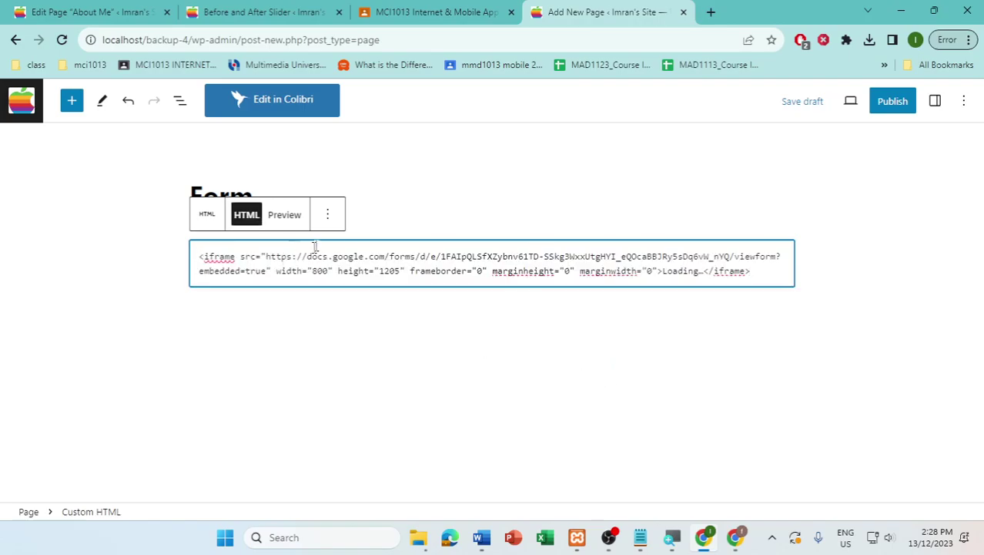
pyautogui.click(294, 220)
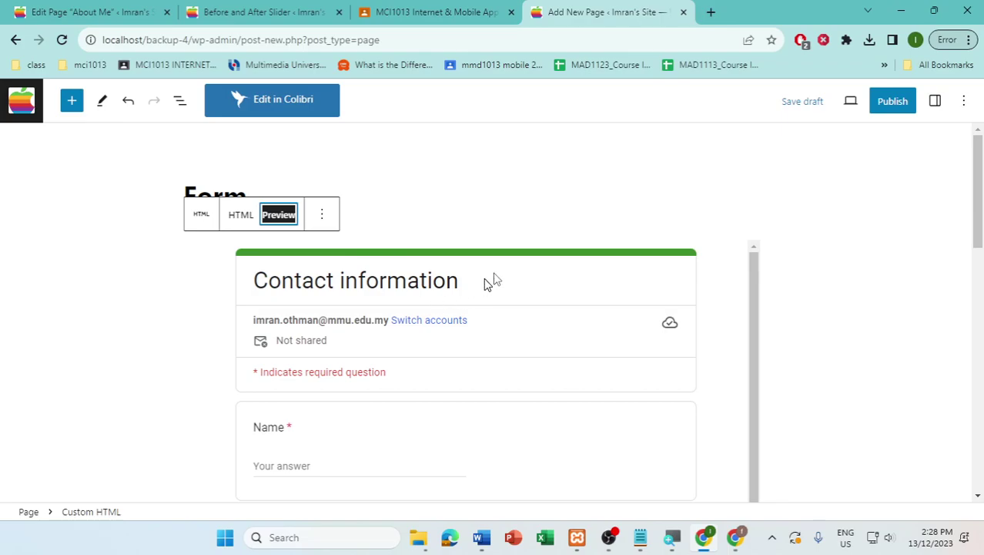
# Publish the Form page
pyautogui.click(890, 108)
pyautogui.click(855, 103)
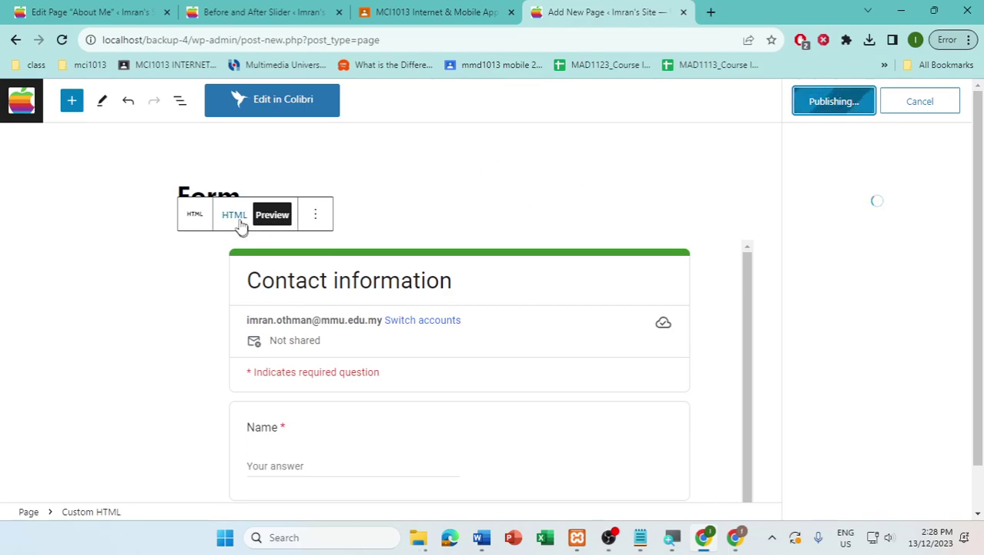
pyautogui.click(373, 188)
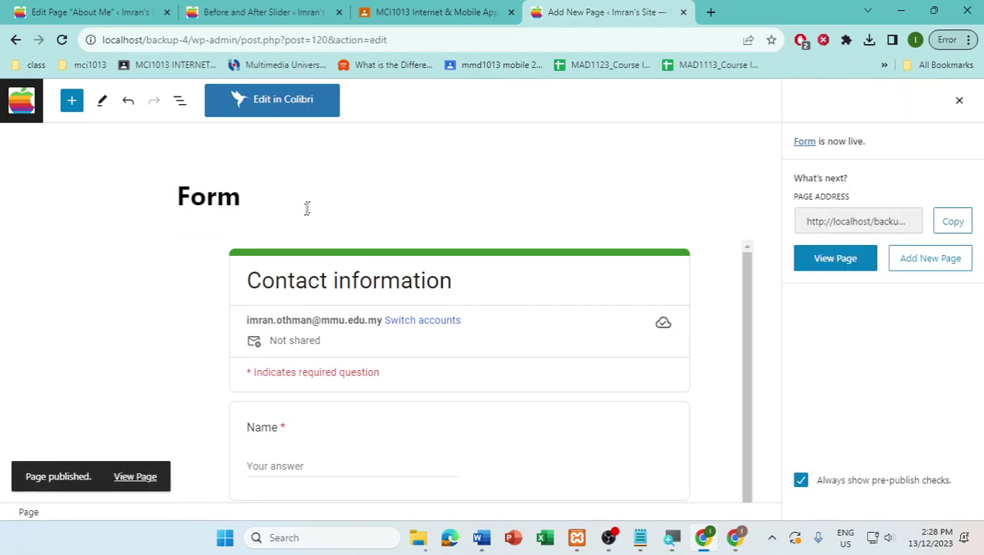
# Return to the Google Form window, close its Send form dialog, and move the window fully into view
pyautogui.click(737, 533)
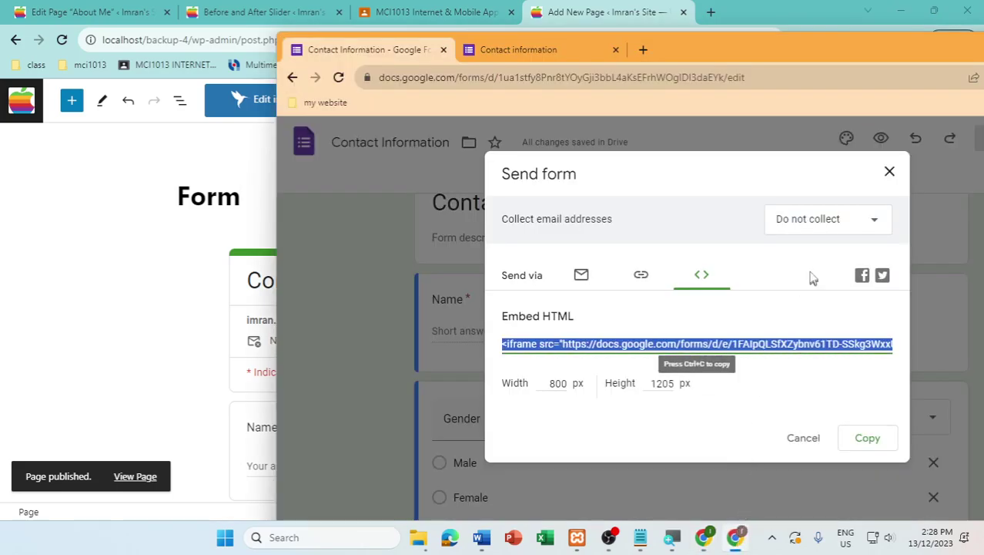
pyautogui.click(890, 171)
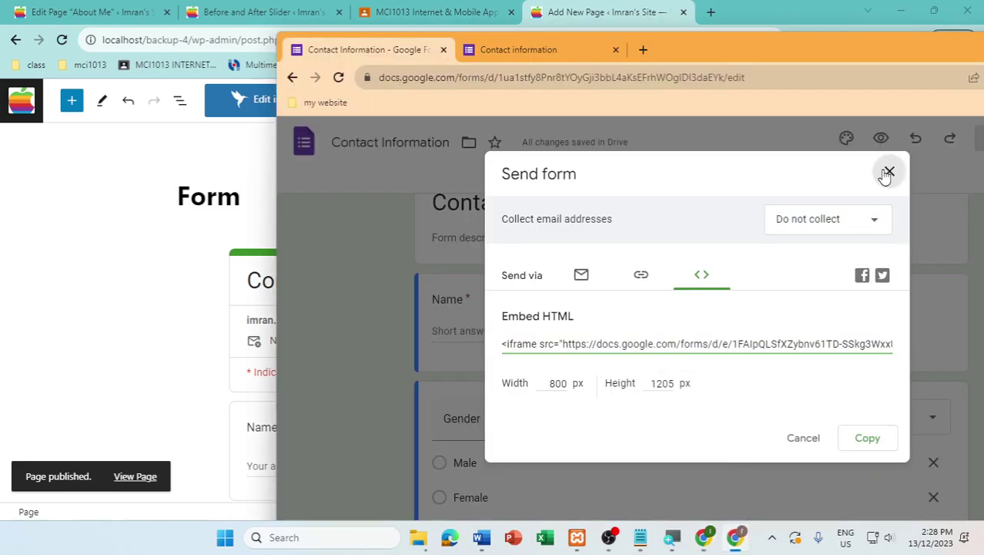
pyautogui.moveTo(734, 53); pyautogui.dragTo(544, 52)
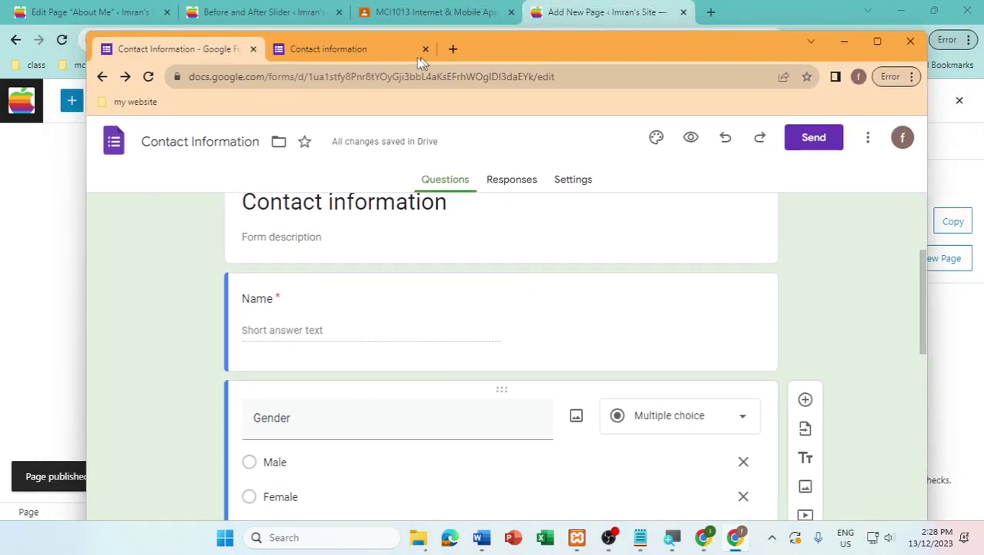
# Search for "maps google" in a new tab, dismissing the ad privacy notice, and open Google Maps in a maximized window
pyautogui.click(452, 49)
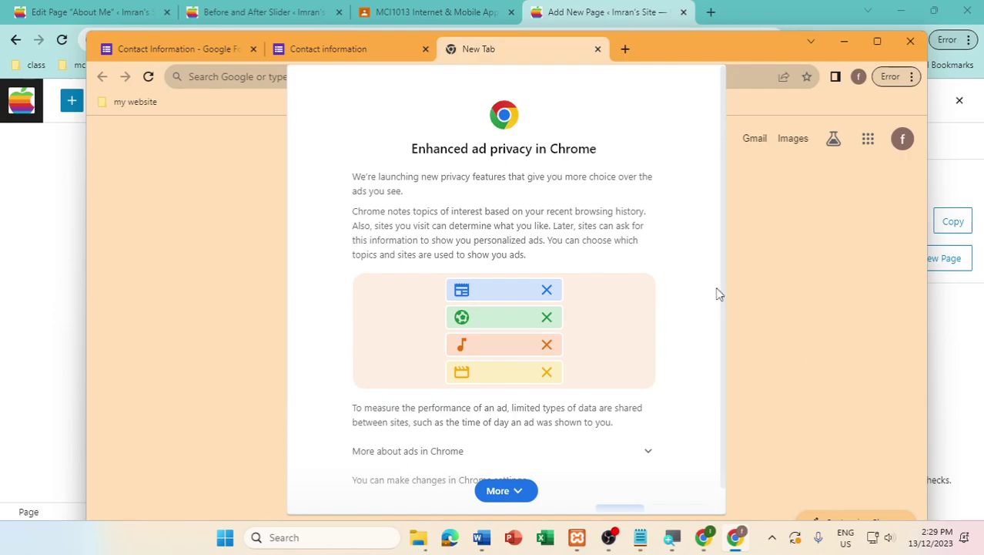
pyautogui.click(510, 493)
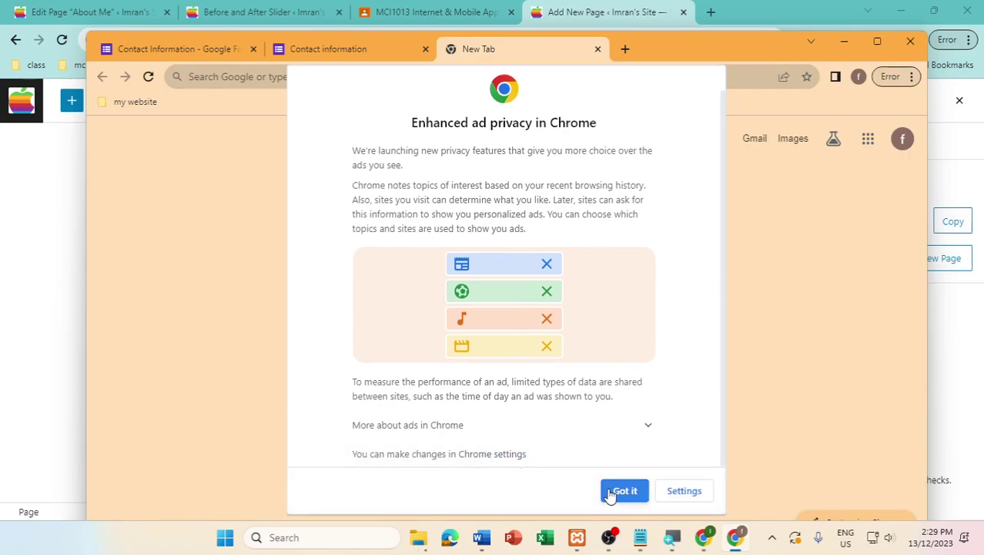
pyautogui.click(615, 492)
pyautogui.write('maps')
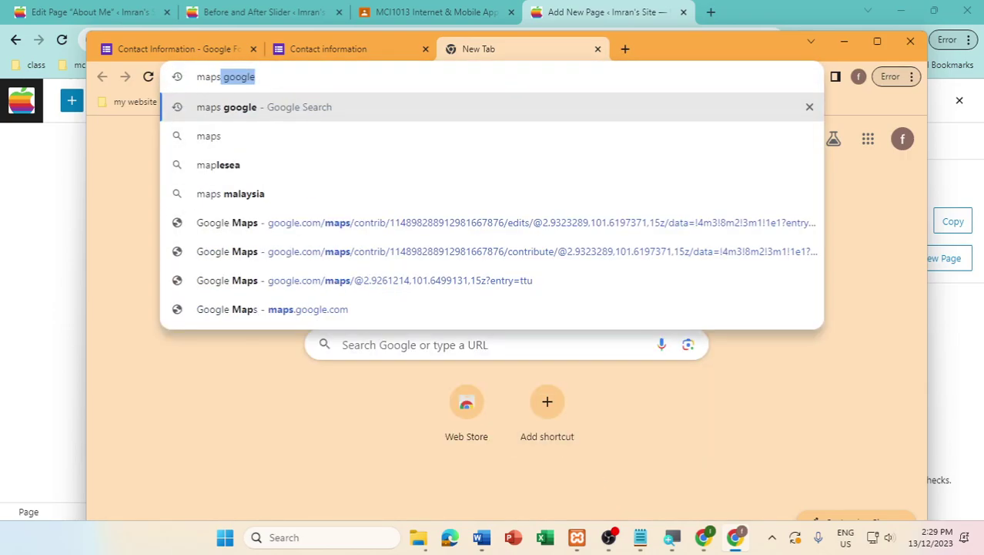
pyautogui.press('Return')
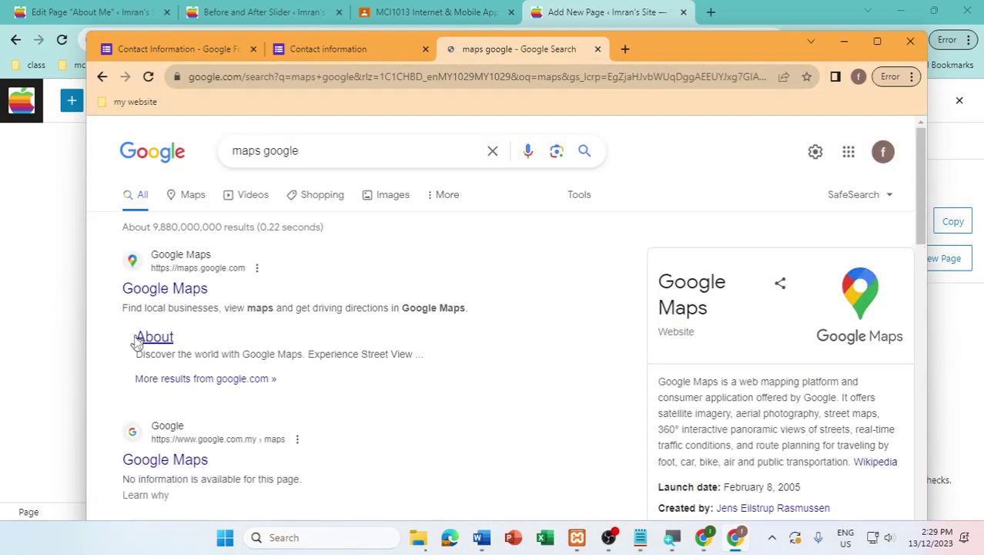
pyautogui.click(154, 291)
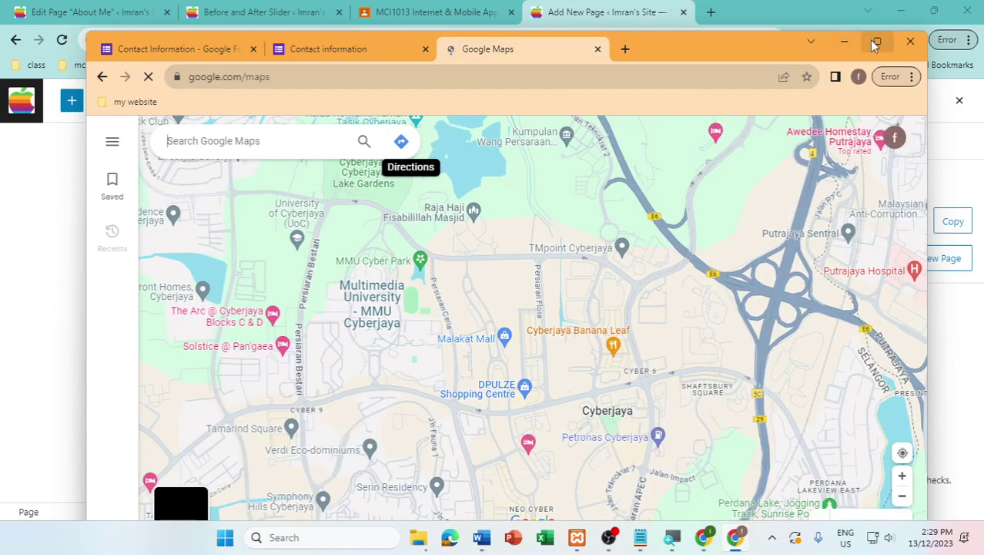
pyautogui.click(877, 40)
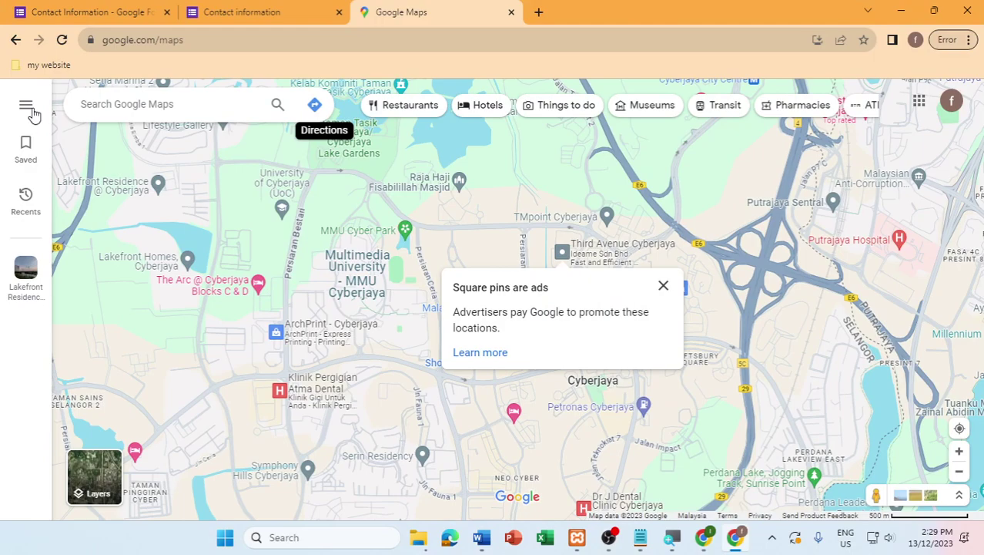
pyautogui.click(28, 105)
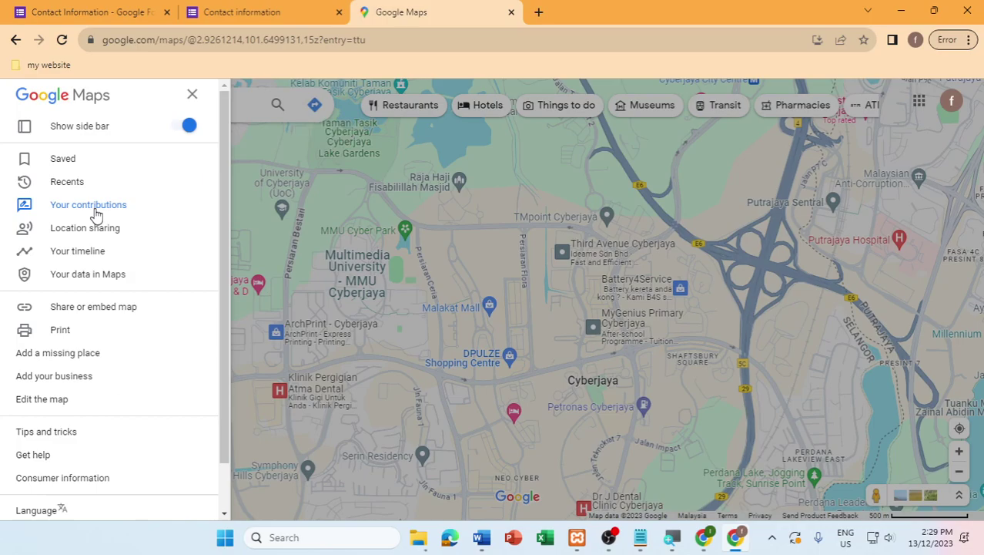
pyautogui.scroll(-1, 90, 262)
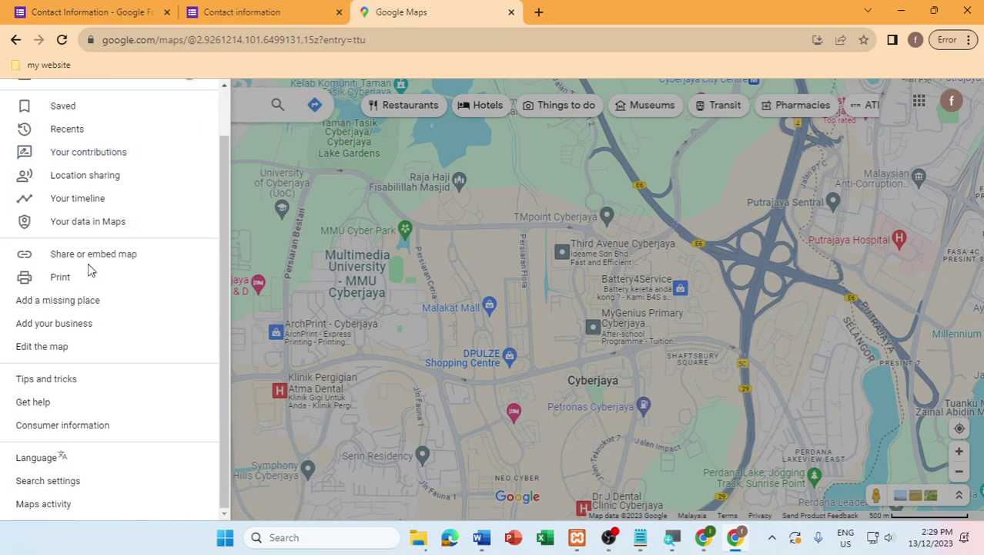
pyautogui.click(489, 324)
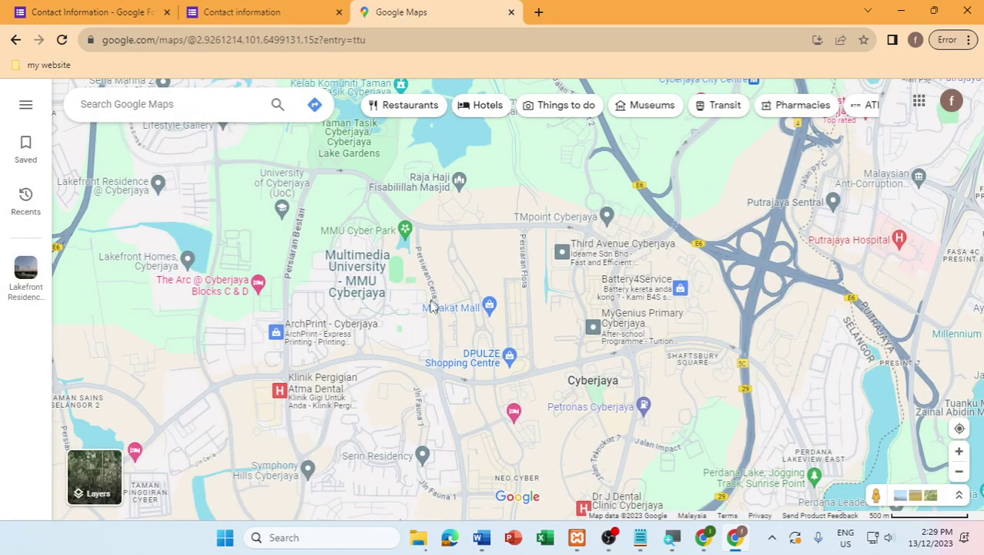
# Frame the map around Multimedia University - MMU Cyberjaya and copy the medium-size map's embed HTML
pyautogui.scroll(3, 410, 286)
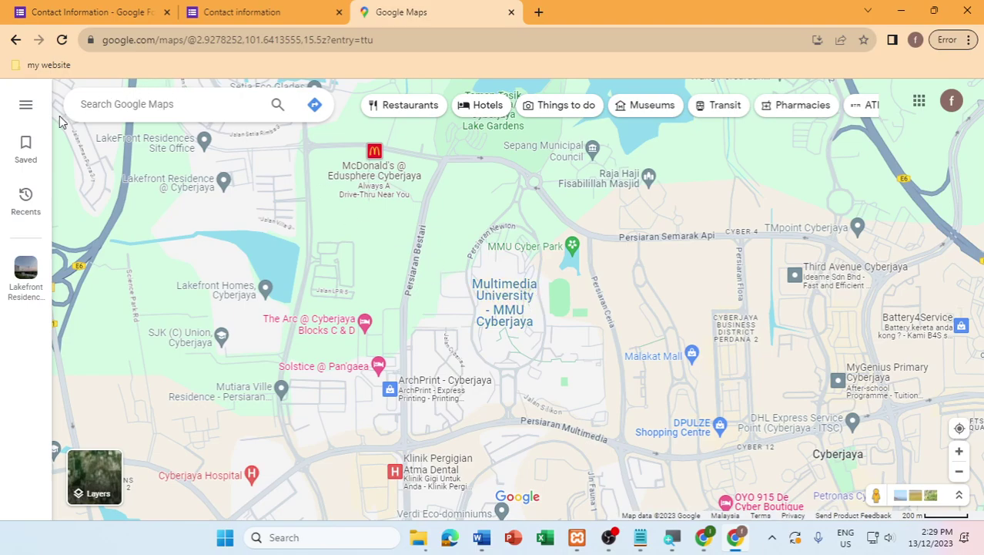
pyautogui.click(26, 107)
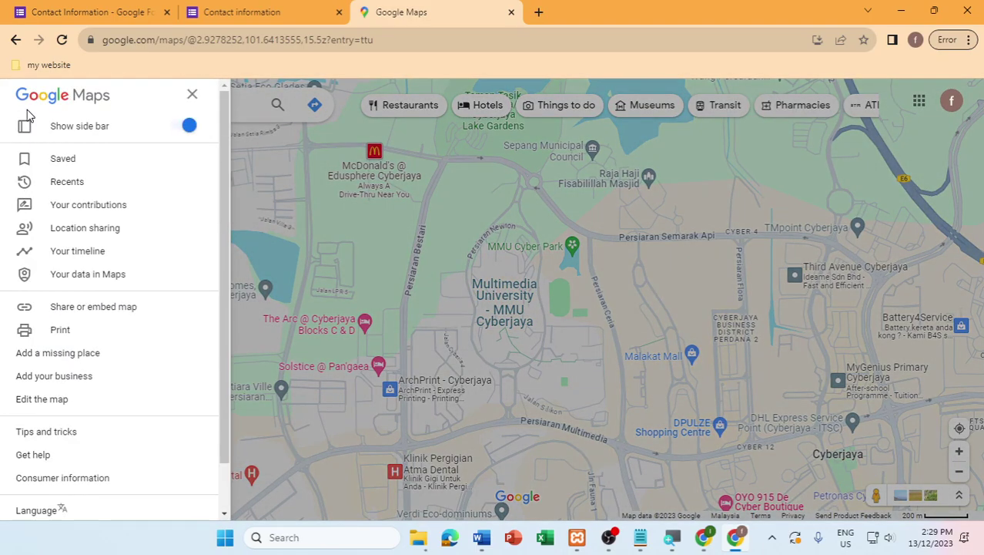
pyautogui.click(103, 308)
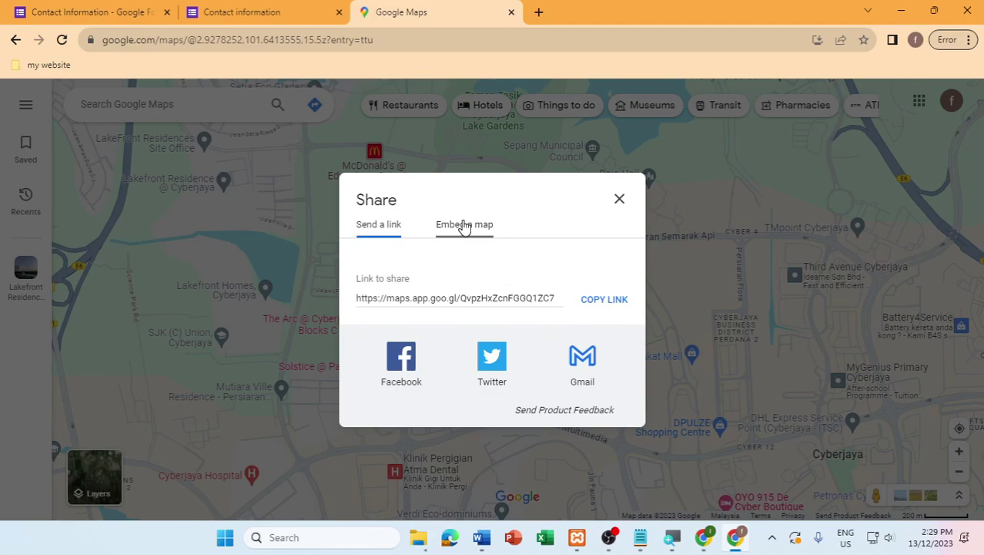
pyautogui.click(464, 225)
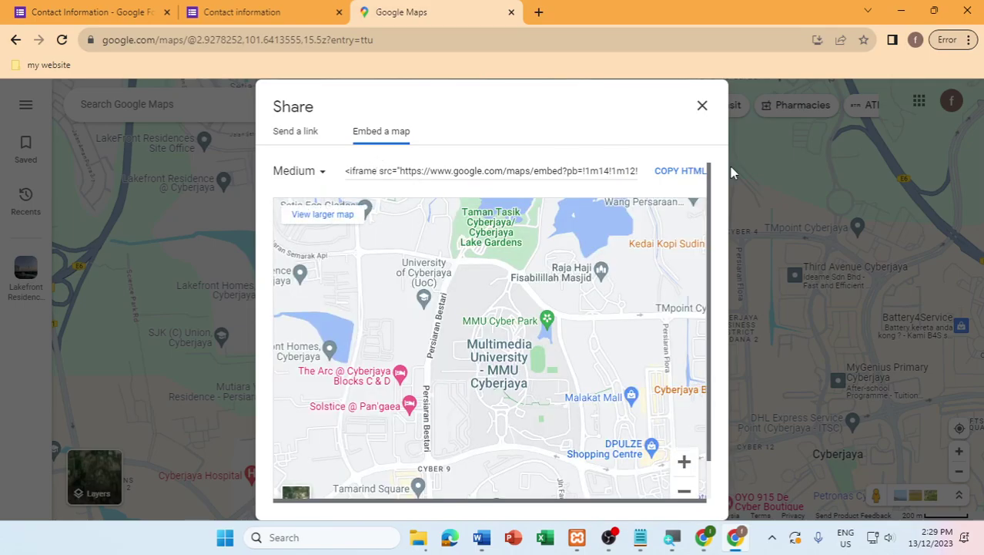
pyautogui.click(680, 171)
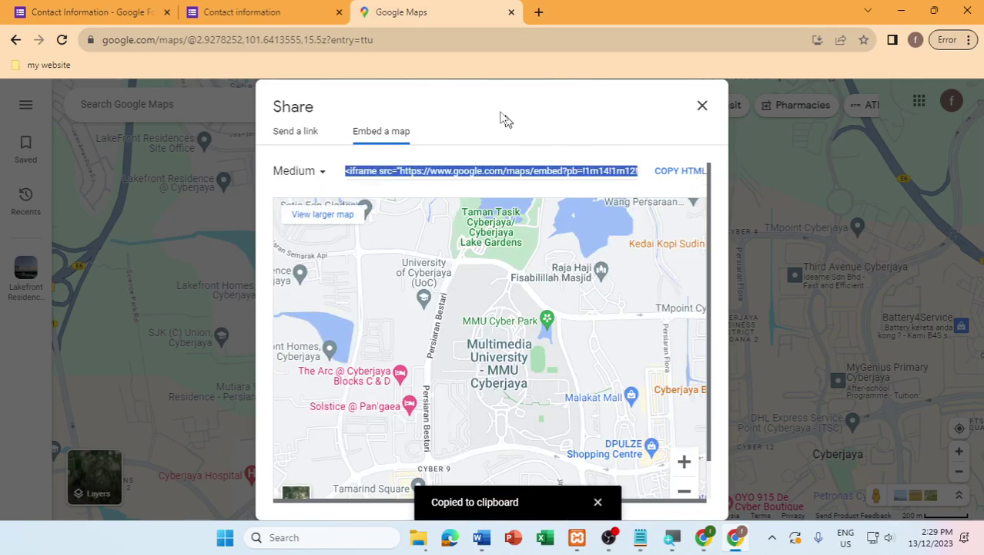
# Return to the WordPress Form page editor and embed the copied Google map in a new Custom HTML block below the form, displayed in preview
pyautogui.doubleClick(620, 21)
pyautogui.click(67, 231)
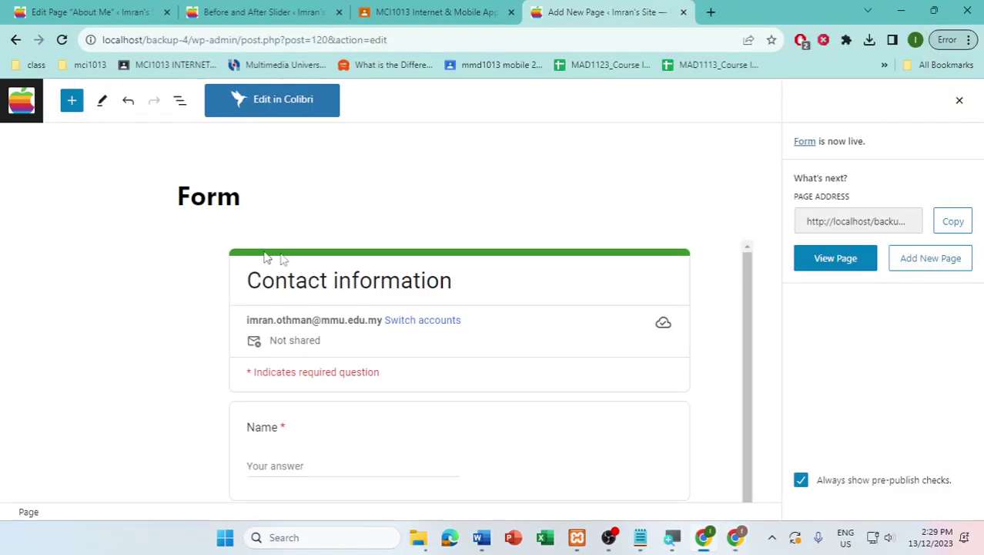
pyautogui.click(73, 105)
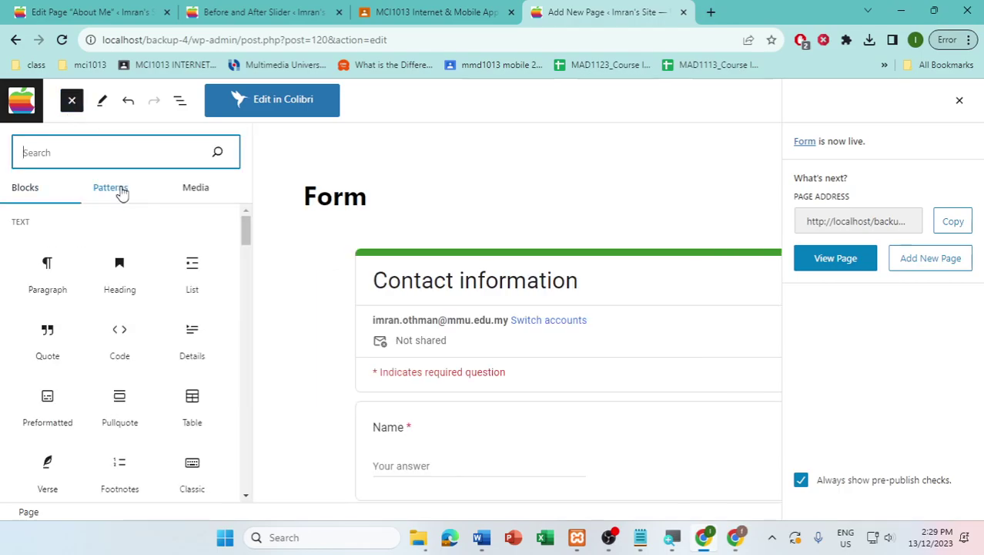
pyautogui.write('html')
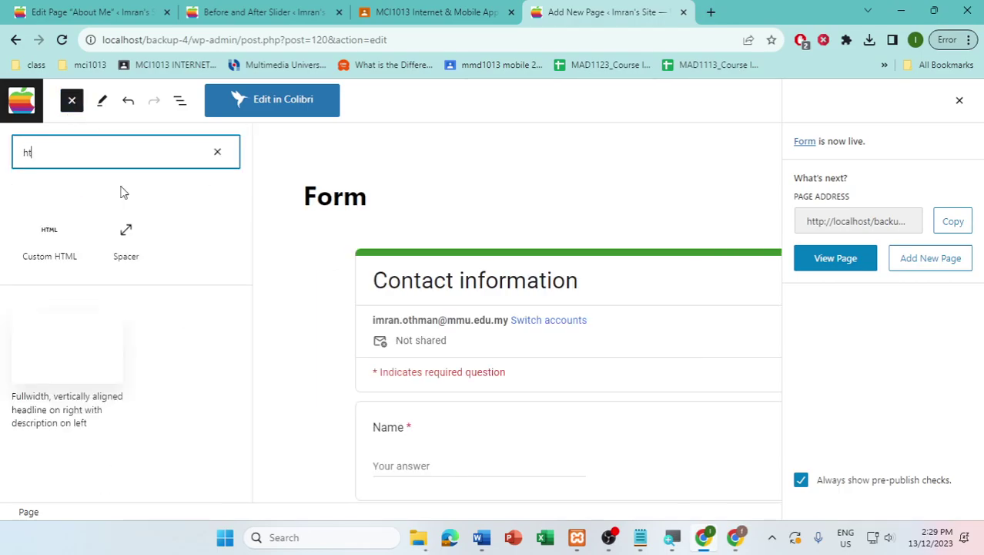
pyautogui.click(66, 233)
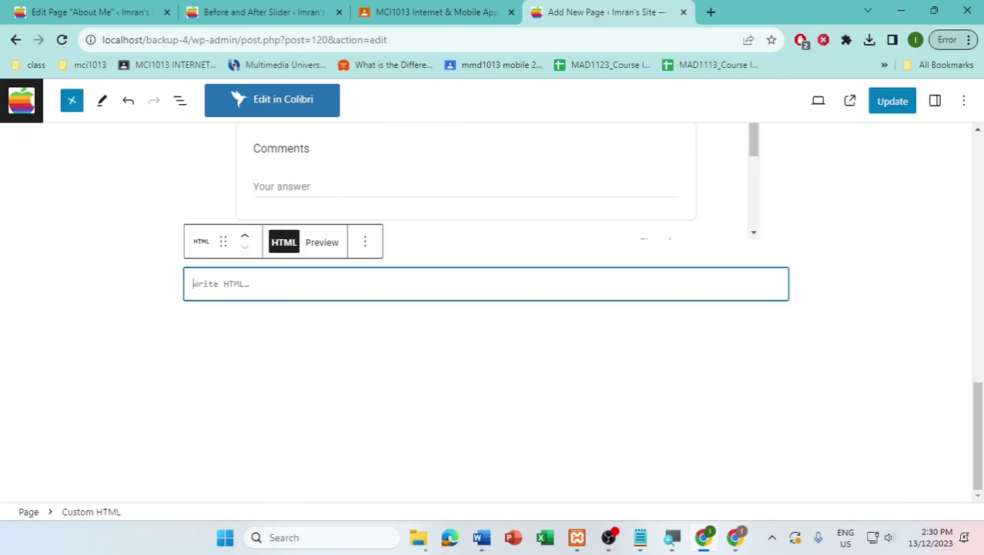
pyautogui.hotkey('ctrl', 'v')
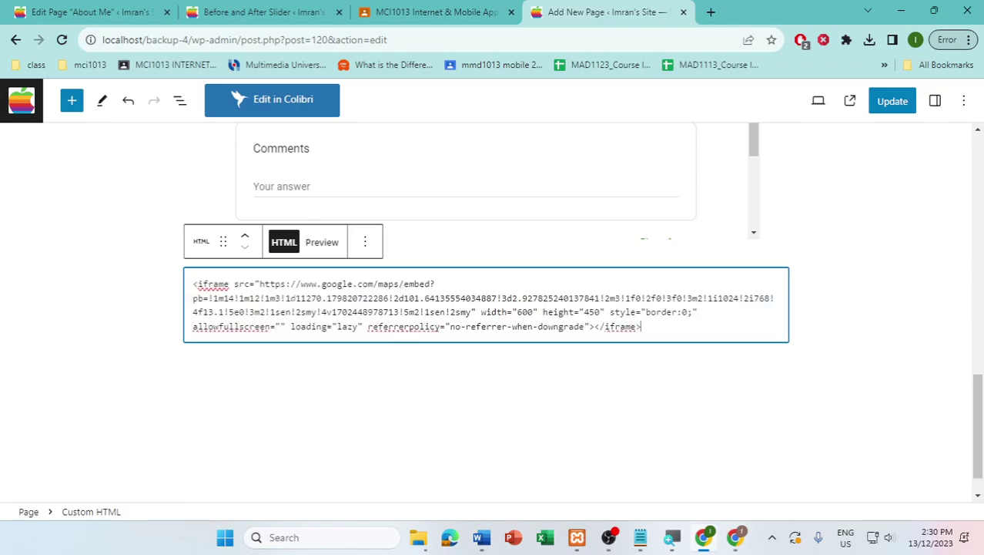
pyautogui.click(325, 244)
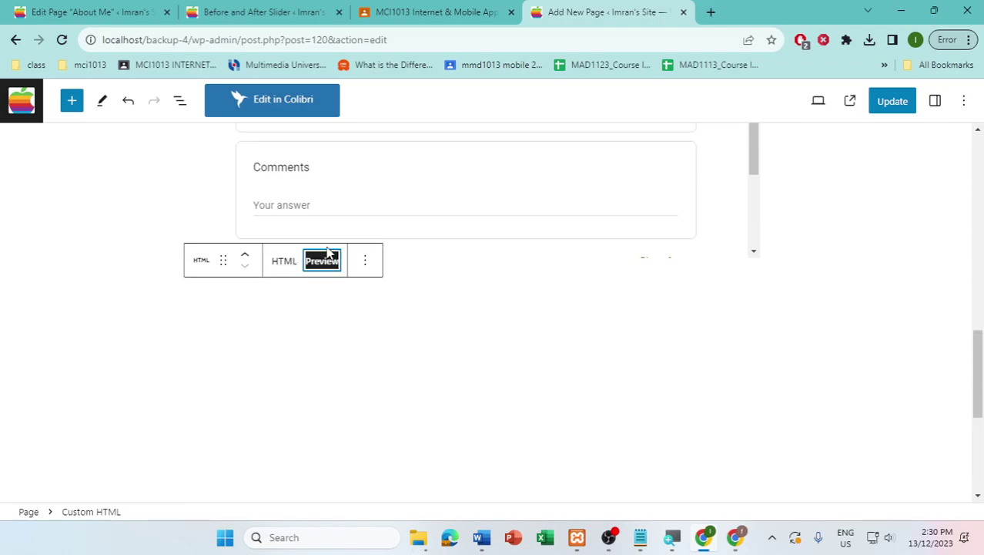
# Update the Form page and check the embedded form and map on the live page
pyautogui.click(895, 109)
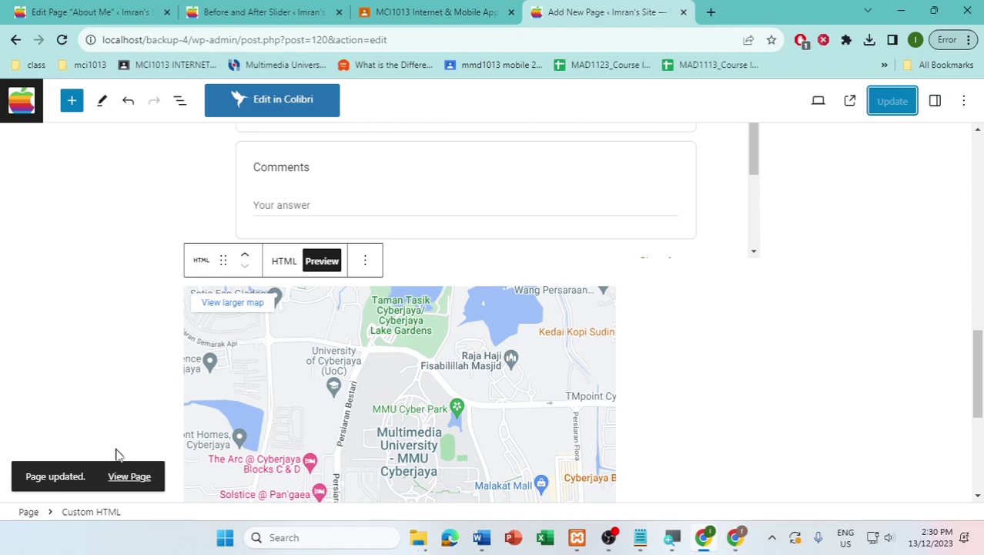
pyautogui.click(127, 477)
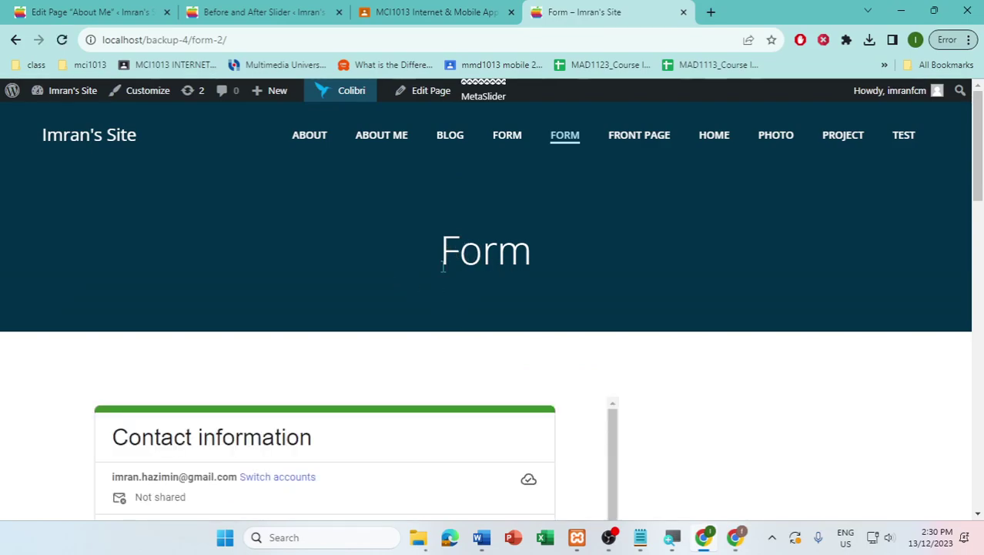
pyautogui.scroll(-2, 434, 296)
pyautogui.scroll(-1, 429, 321)
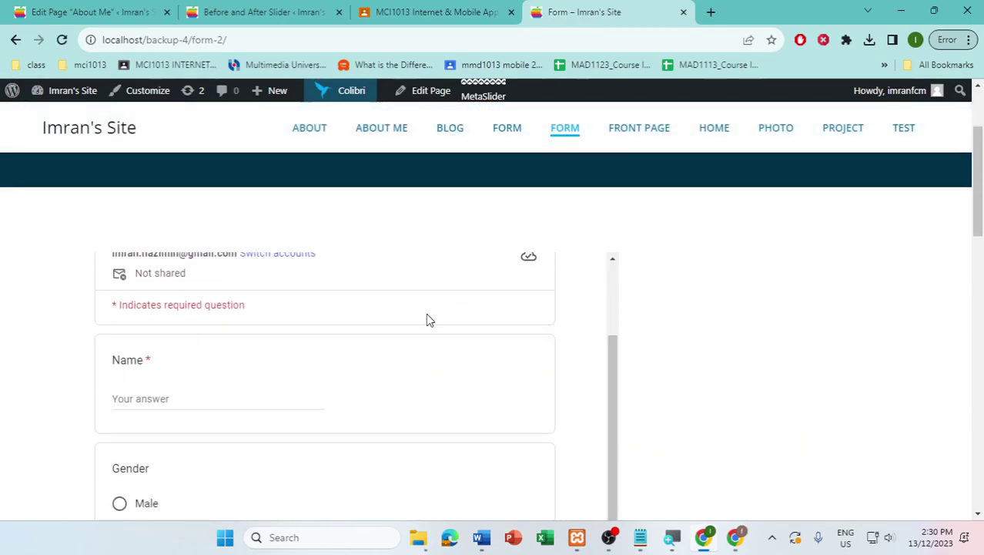
pyautogui.scroll(-10, 848, 389)
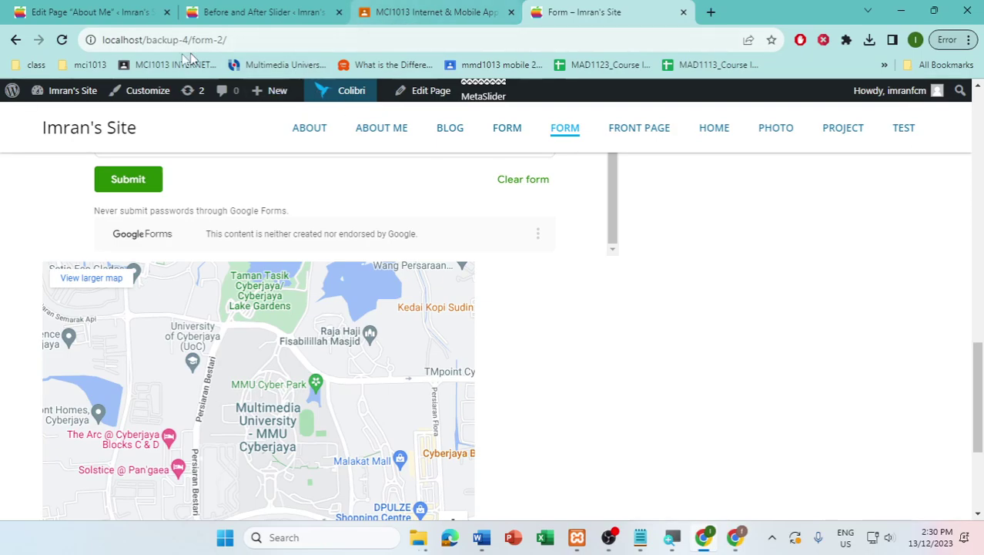
# Return to the site's dashboard and start a new page from the Pages section
pyautogui.click(67, 98)
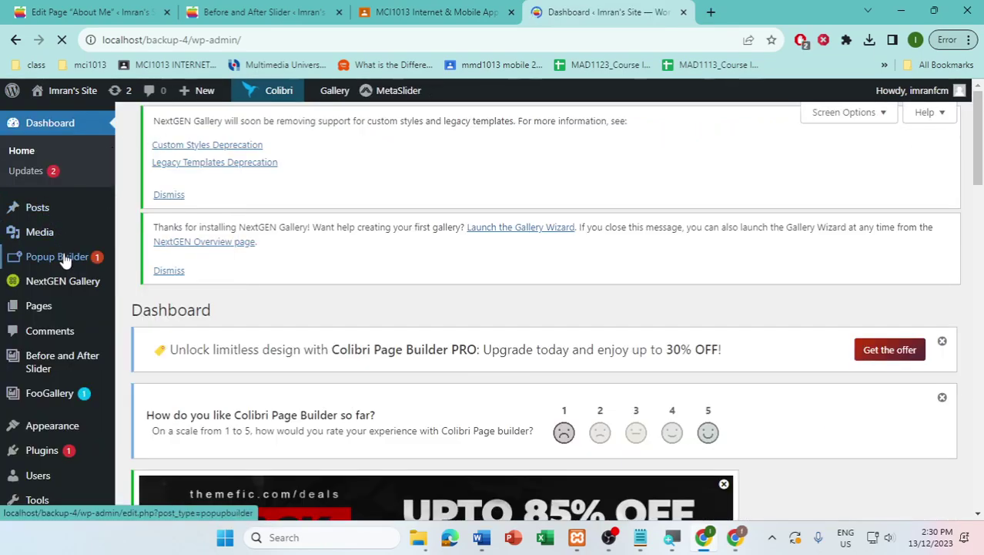
pyautogui.moveTo(66, 264)
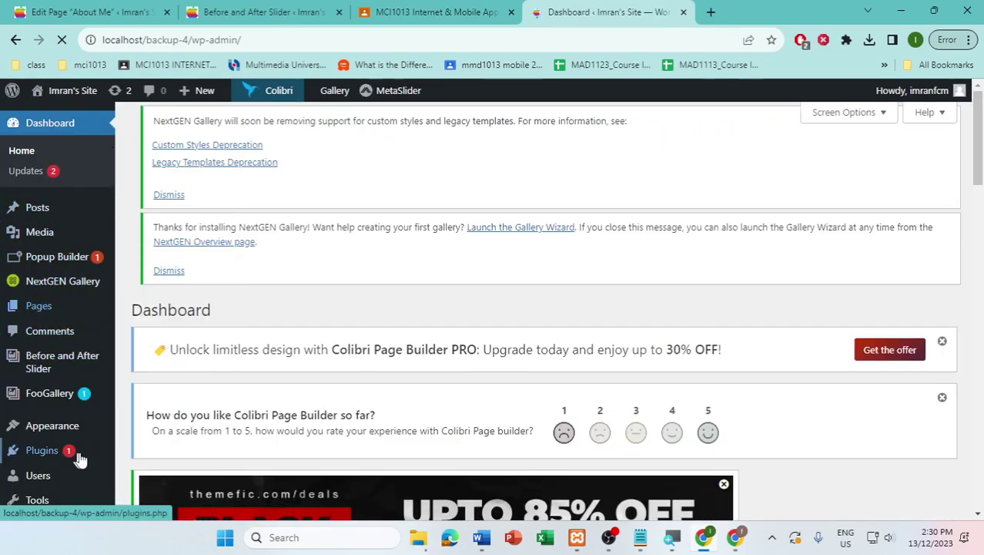
pyautogui.moveTo(64, 313)
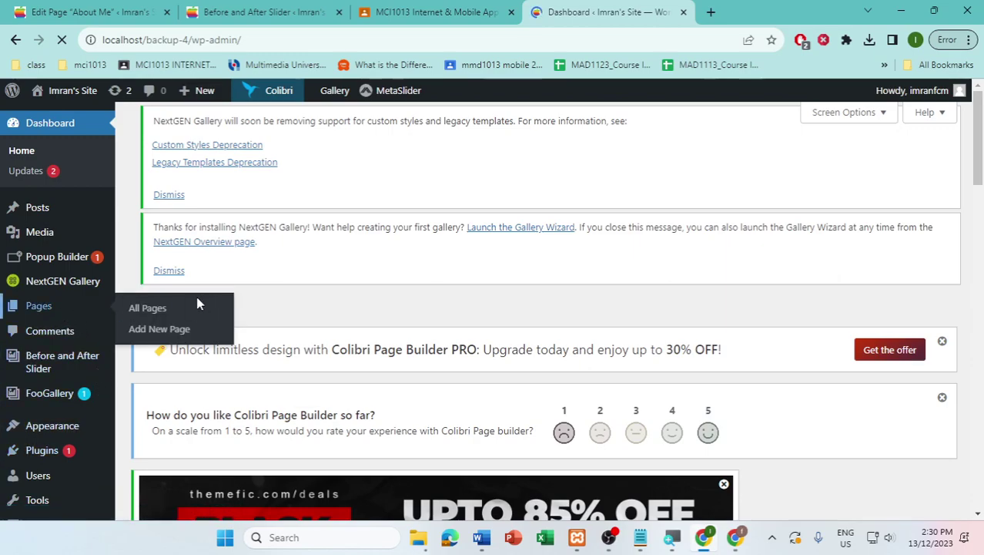
pyautogui.click(189, 308)
pyautogui.click(54, 303)
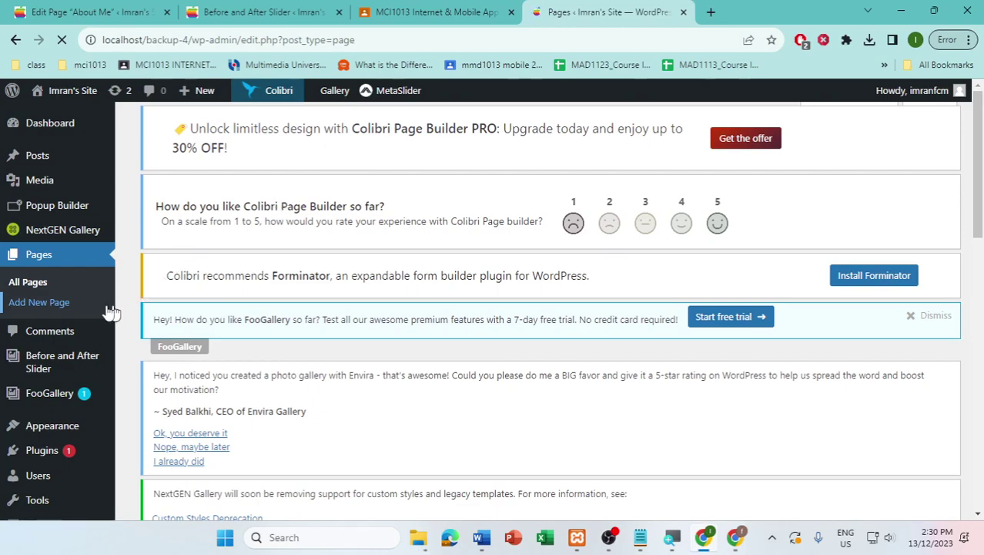
pyautogui.scroll(-4, 320, 298)
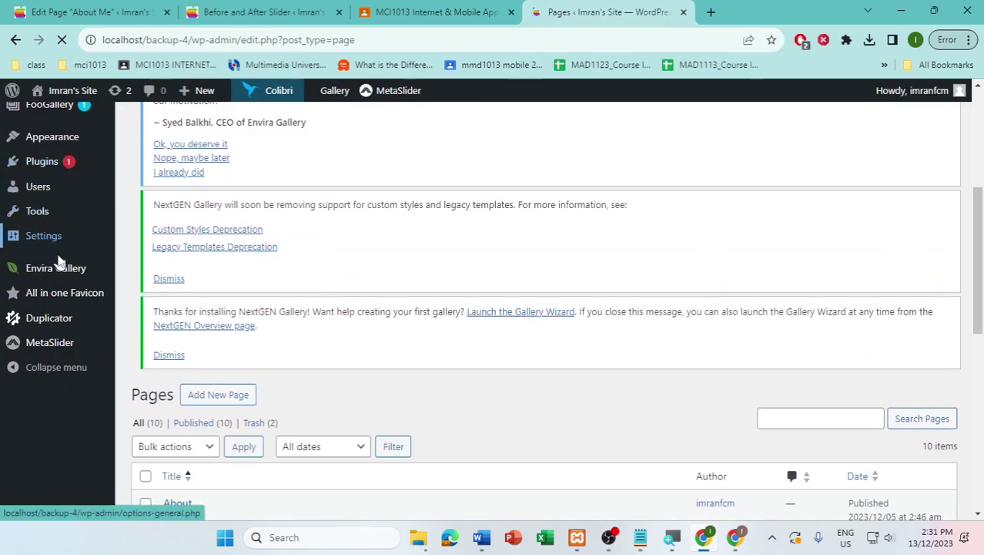
pyautogui.scroll(1, 35, 231)
pyautogui.scroll(2, 75, 218)
pyautogui.click(73, 223)
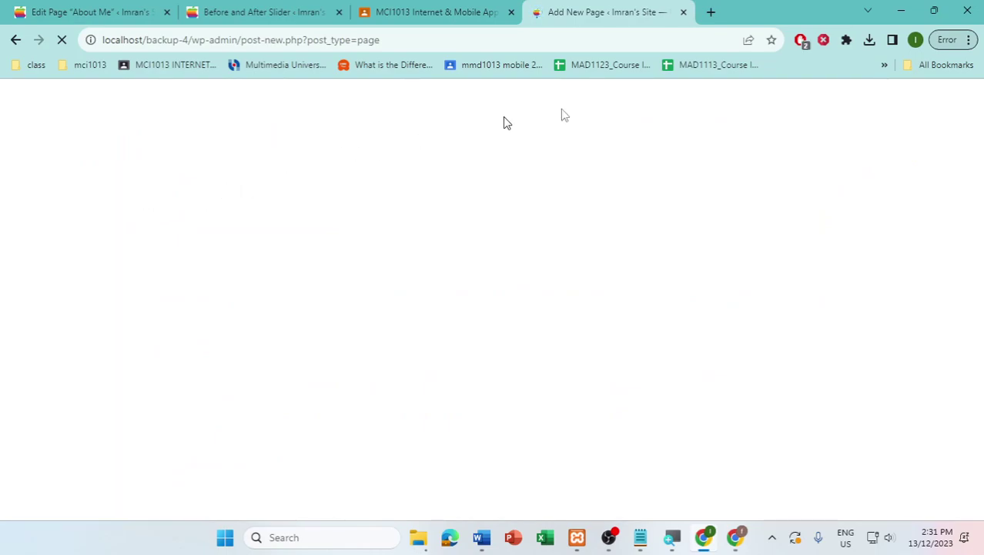
pyautogui.click(711, 13)
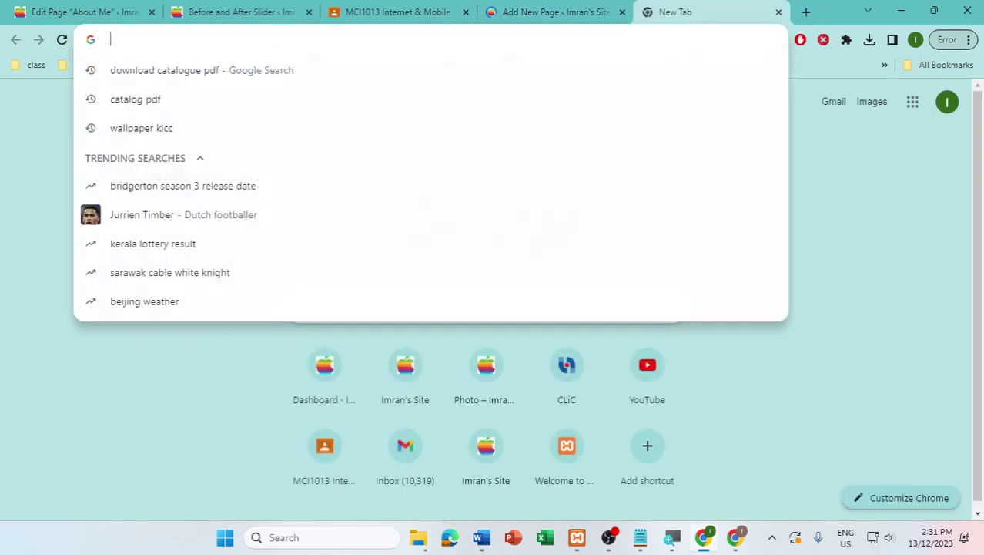
pyautogui.write('www')
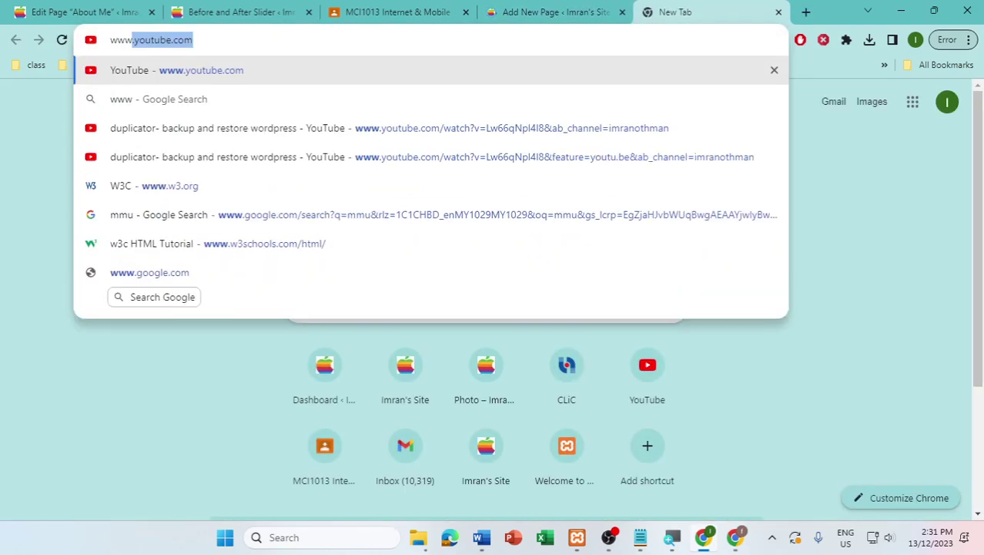
pyautogui.write('.')
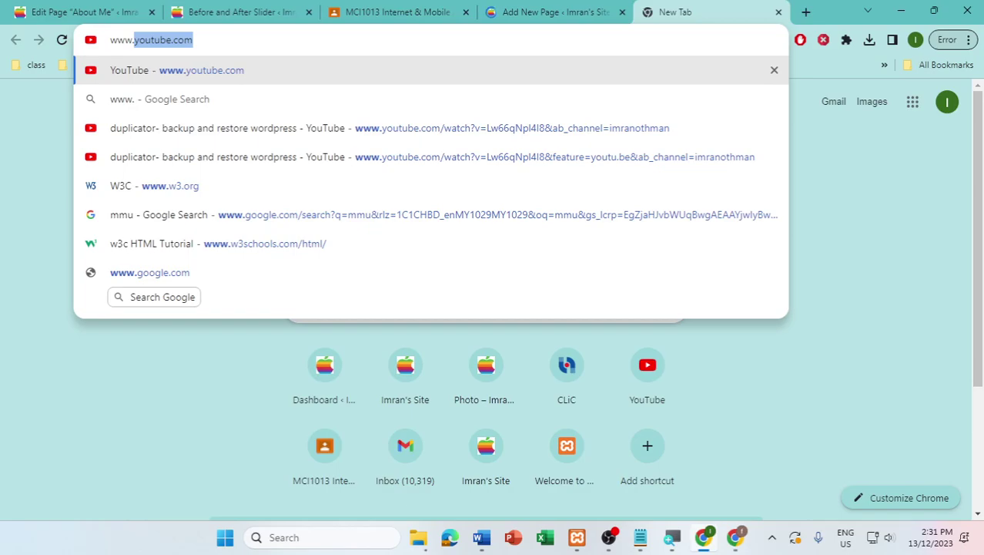
pyautogui.write('mmu.')
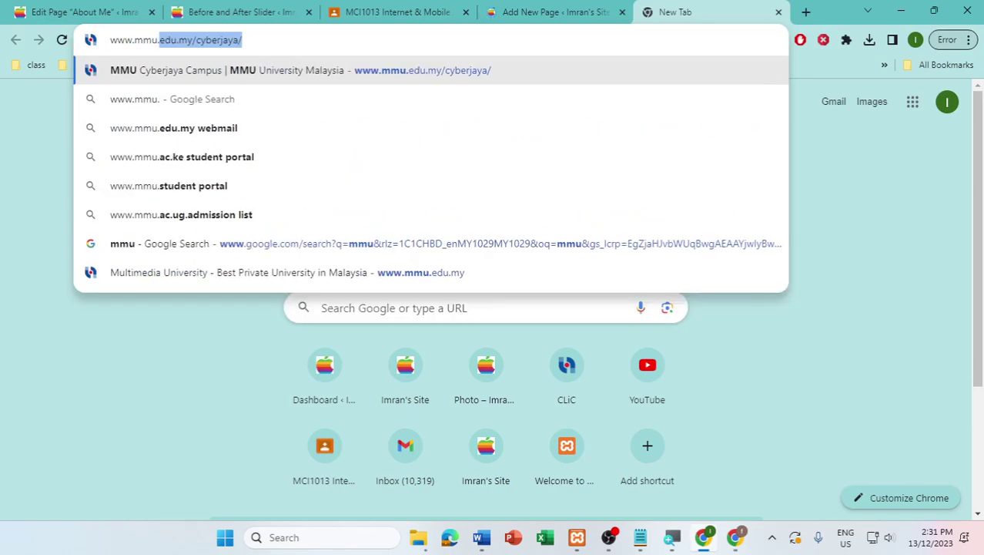
pyautogui.press('End')
pyautogui.press('BackSpace')
pyautogui.press('BackSpace')
pyautogui.press('BackSpace')
pyautogui.press('BackSpace')
pyautogui.press('BackSpace')
pyautogui.press('BackSpace')
pyautogui.press('BackSpace')
pyautogui.press('BackSpace')
pyautogui.press('BackSpace')
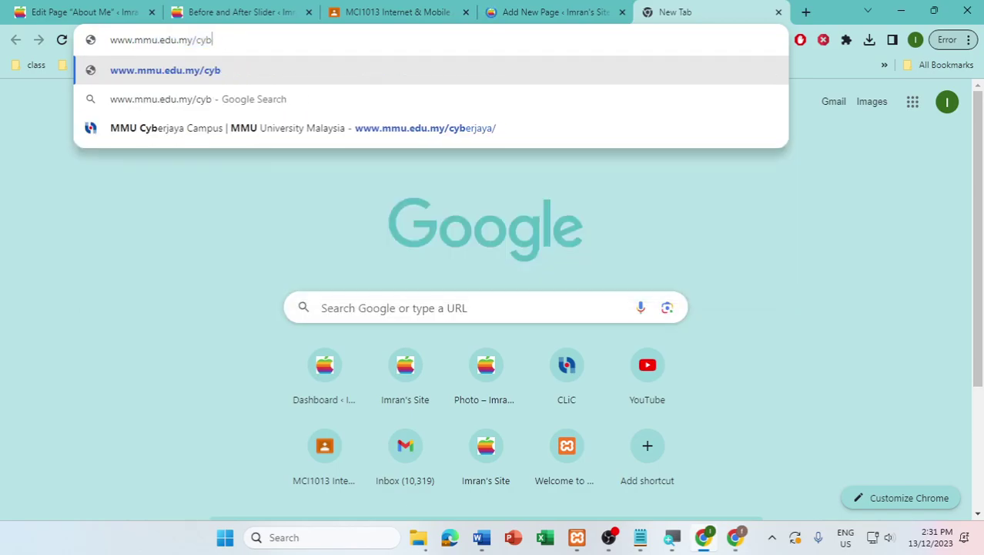
pyautogui.press('BackSpace')
pyautogui.press('Return')
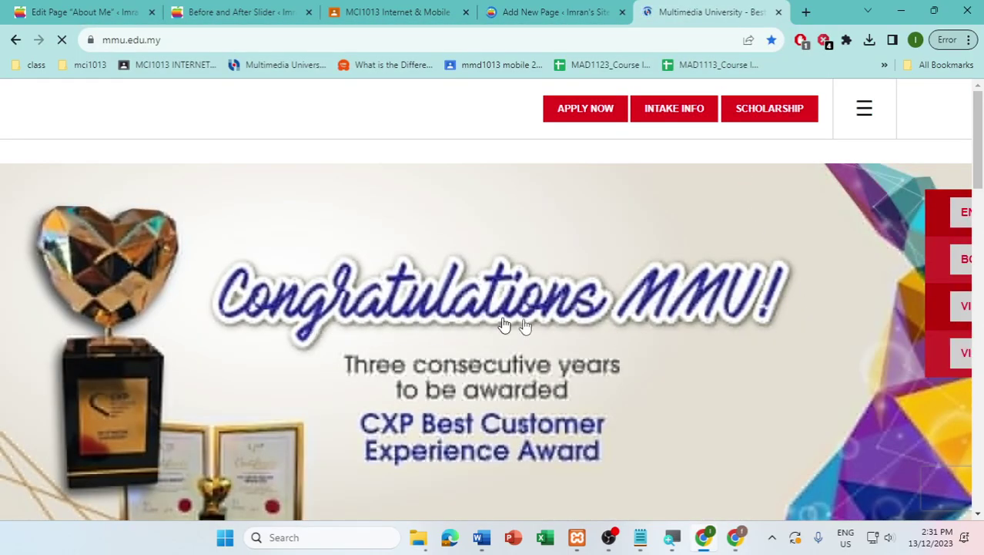
pyautogui.scroll(-3, 423, 329)
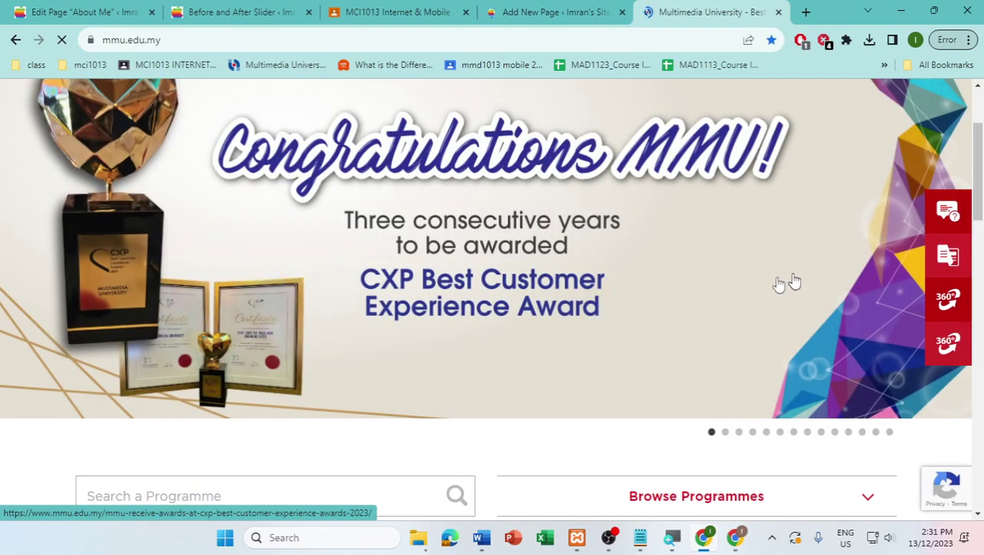
# Return to the new WordPress page, title it "News" and publish it
pyautogui.click(537, 21)
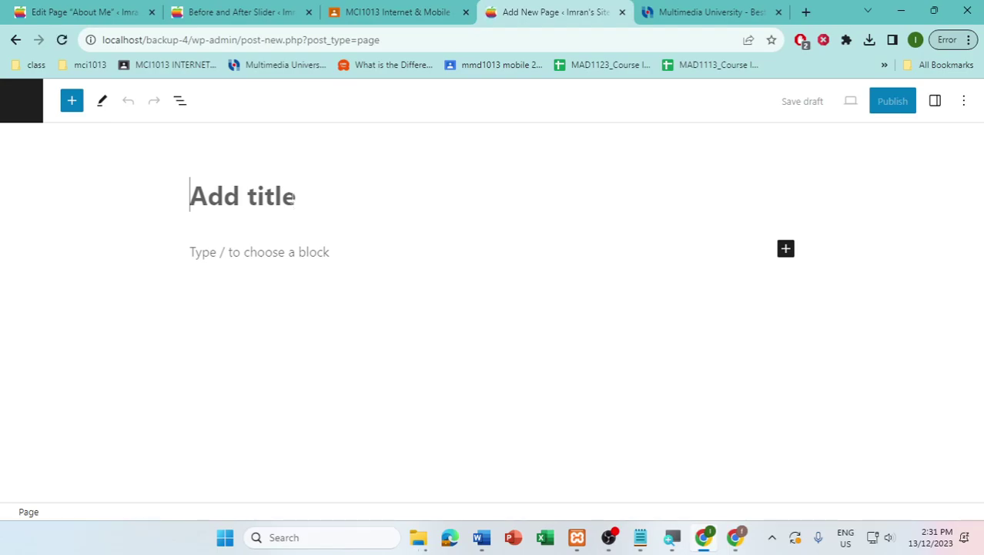
pyautogui.write('News')
pyautogui.click(248, 251)
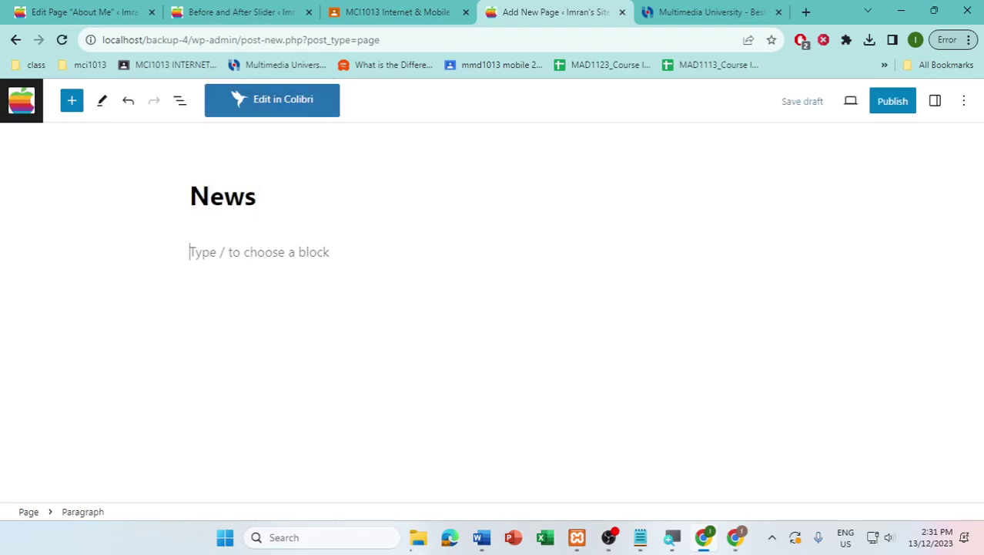
pyautogui.click(893, 101)
pyautogui.click(813, 108)
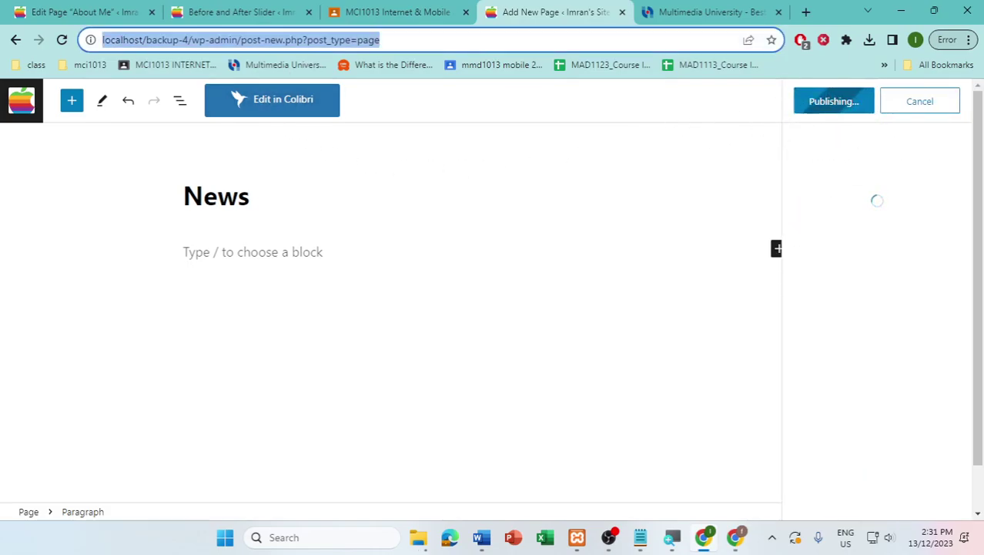
# Duplicate the News page editor's browser tab and open the site's Plugins page in the copy
pyautogui.rightClick(570, 12)
pyautogui.click(610, 115)
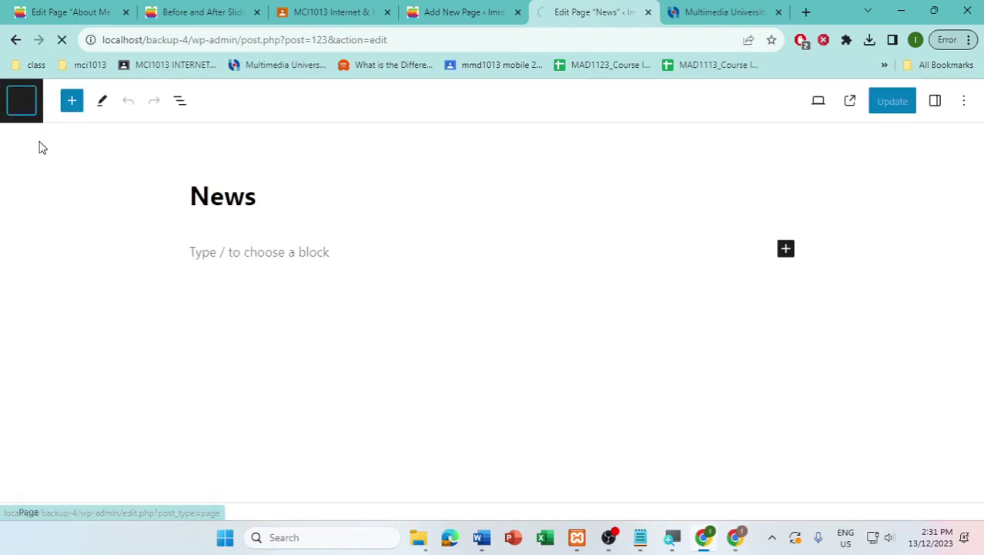
pyautogui.click(22, 114)
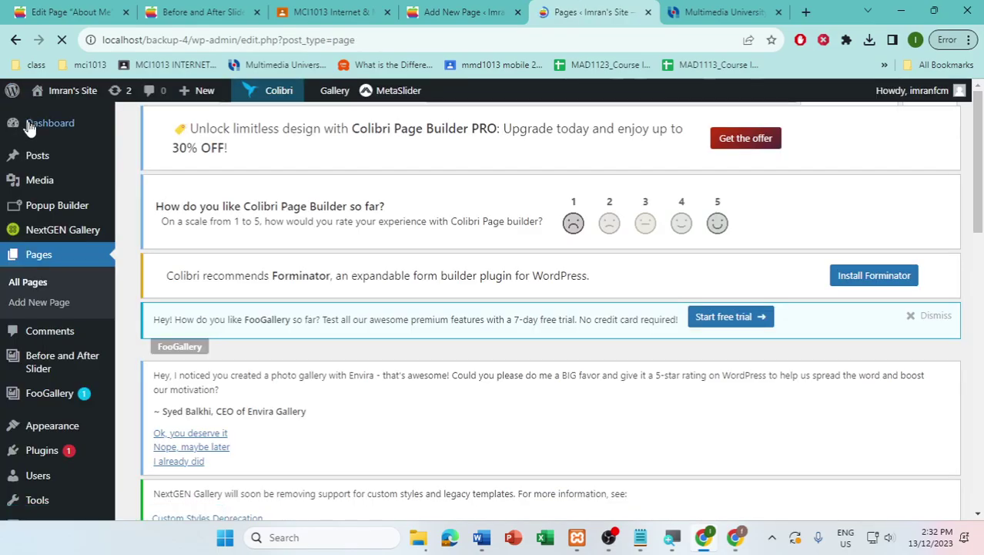
pyautogui.scroll(-1, 40, 406)
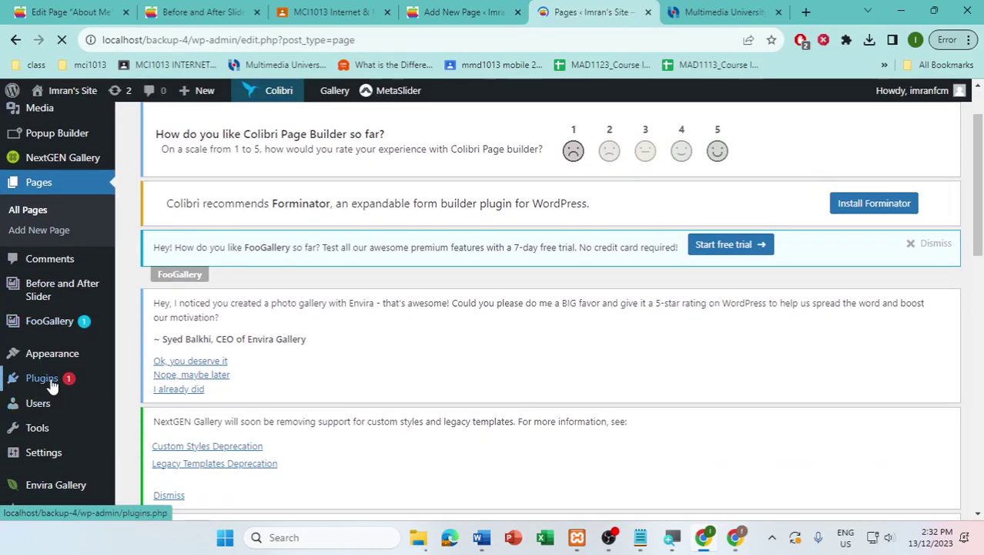
pyautogui.moveTo(46, 380)
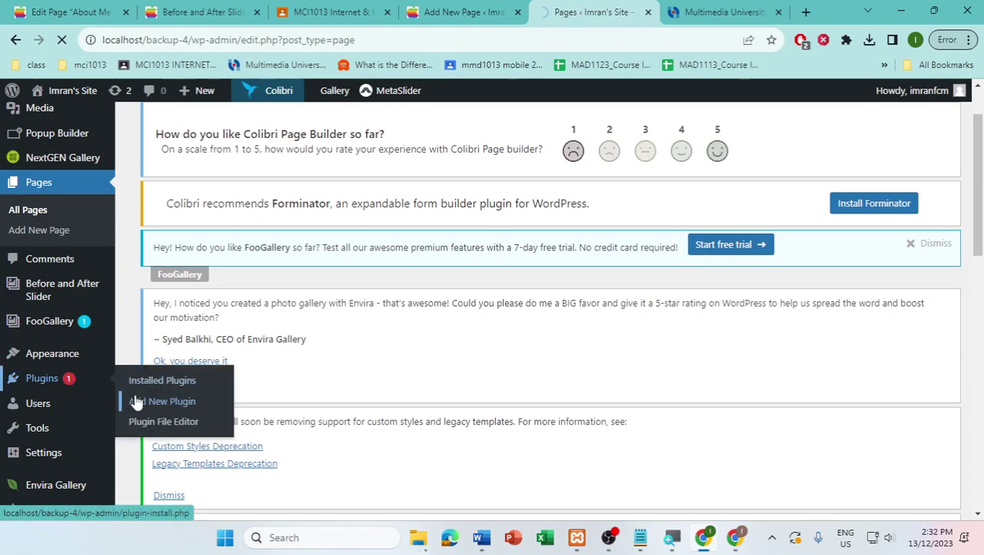
pyautogui.click(137, 399)
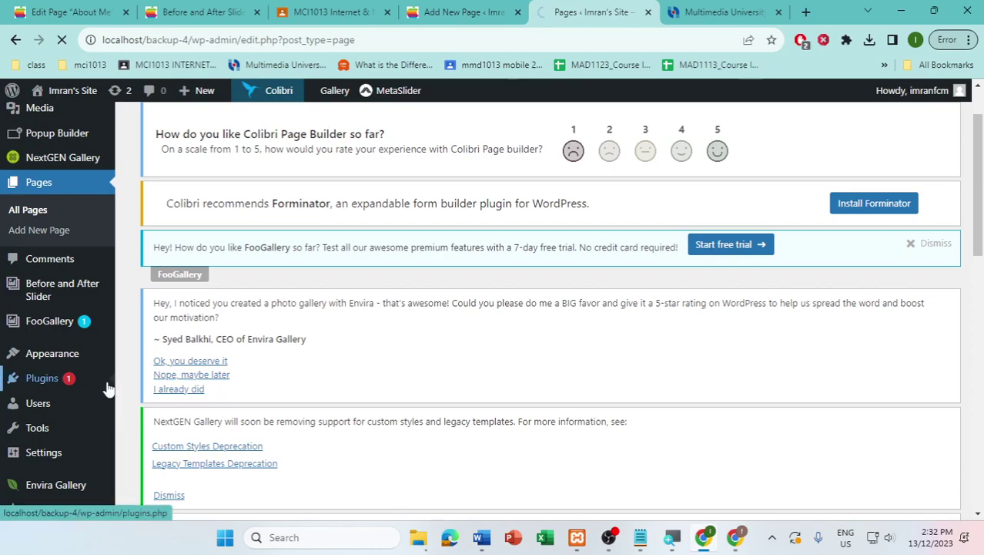
# Look through the list of installed plugins for one that can create an image slider
pyautogui.scroll(-2, 549, 413)
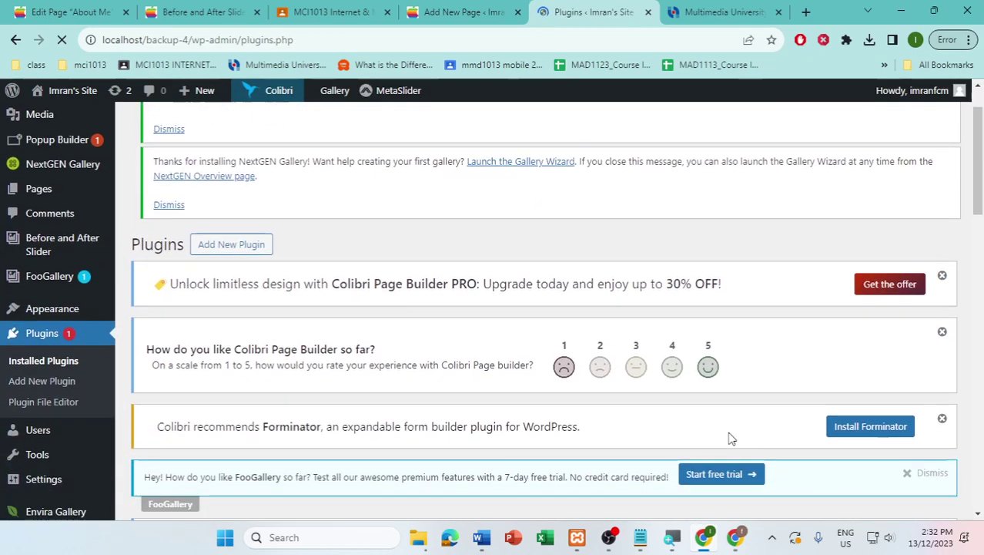
pyautogui.scroll(-1, 801, 408)
pyautogui.scroll(3, 801, 409)
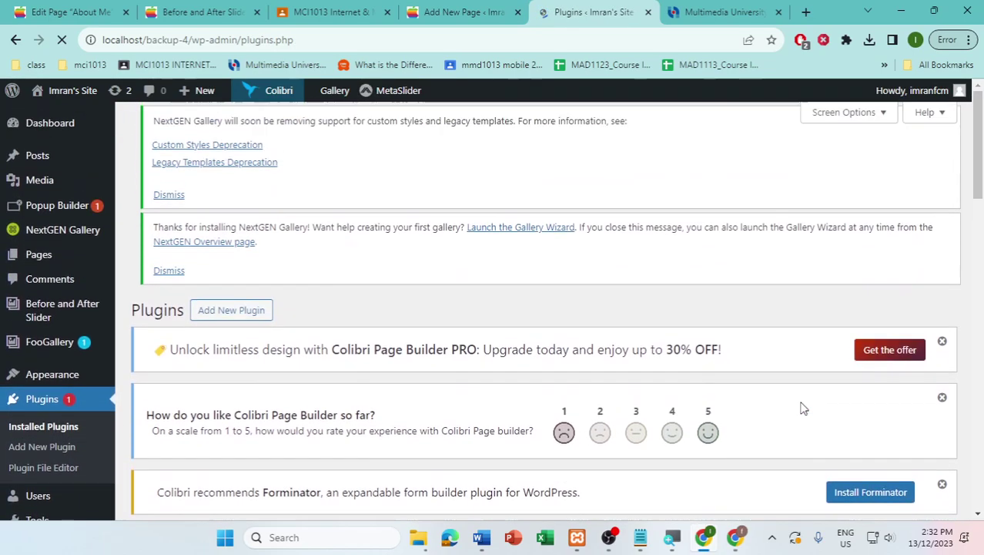
pyautogui.scroll(-1, 801, 408)
pyautogui.scroll(-3, 801, 408)
pyautogui.click(830, 359)
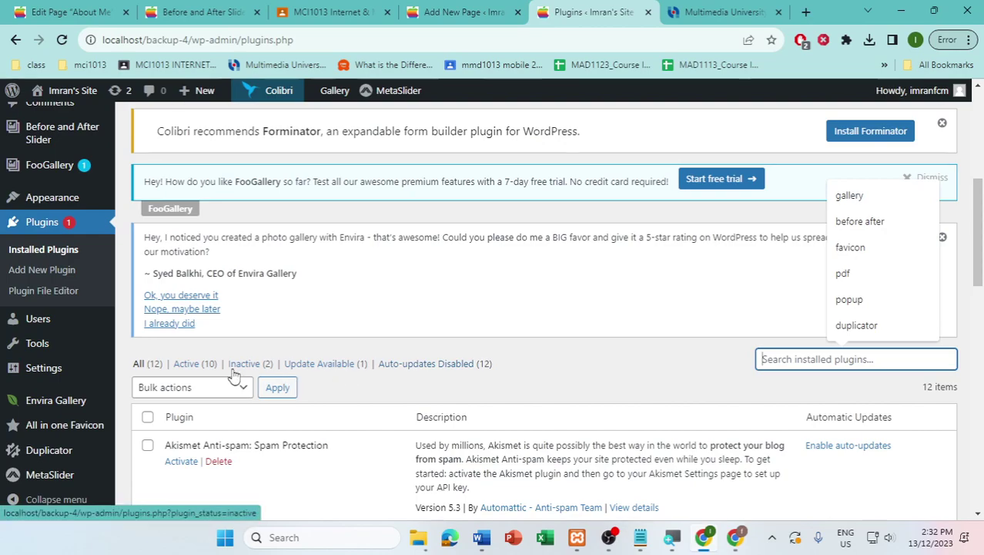
pyautogui.scroll(-2, 234, 375)
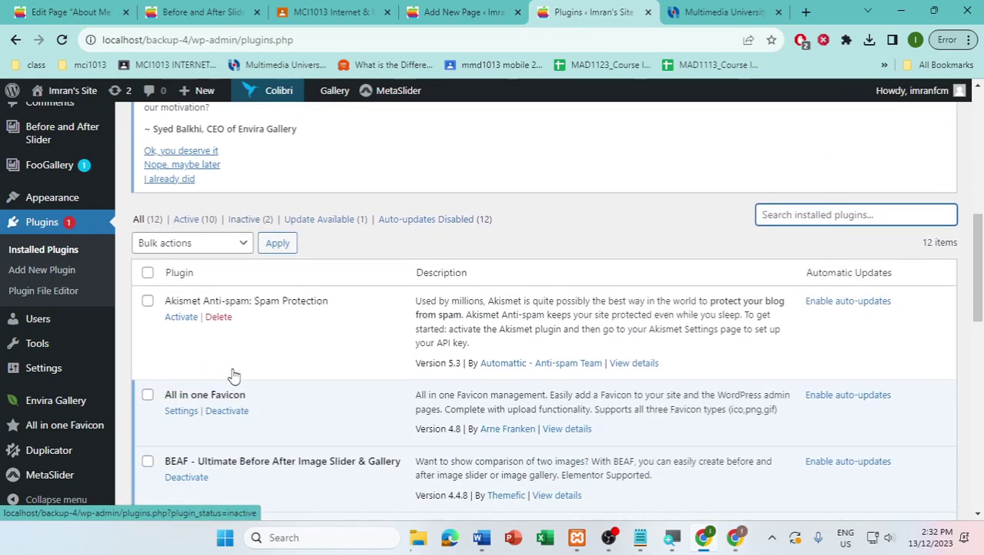
# Go to the page for adding new plugins and search the plugin directory for "slider"
pyautogui.click(61, 272)
pyautogui.scroll(-5, 499, 365)
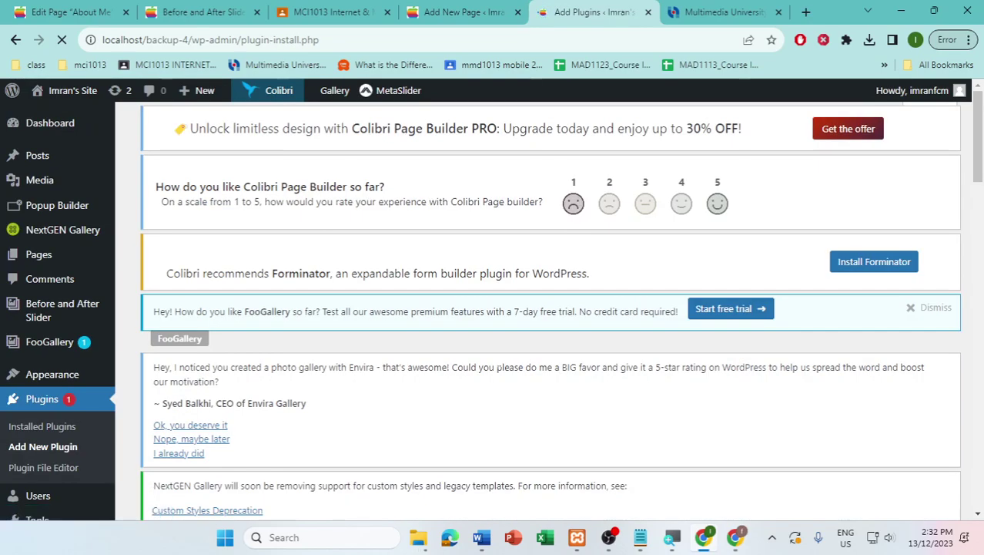
pyautogui.scroll(-5, 539, 308)
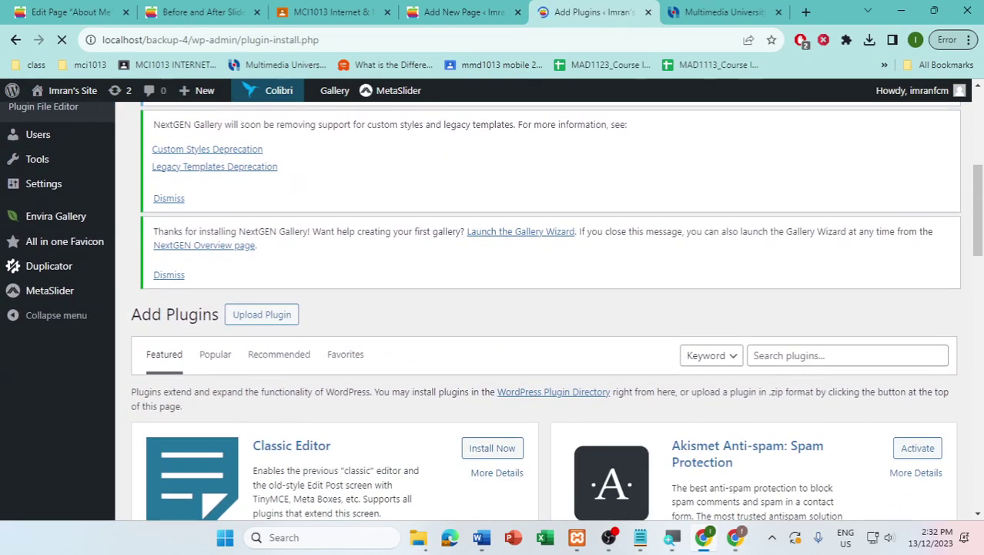
pyautogui.click(763, 355)
pyautogui.write('slider')
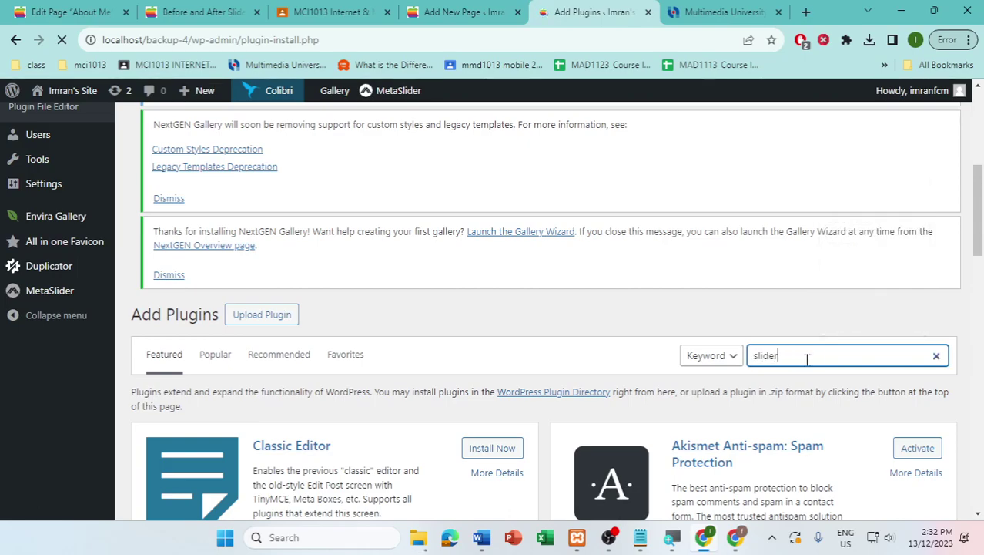
# Look through the slider plugin results, open the details of the MetaSlider plugin and close them again
pyautogui.scroll(-8, 896, 287)
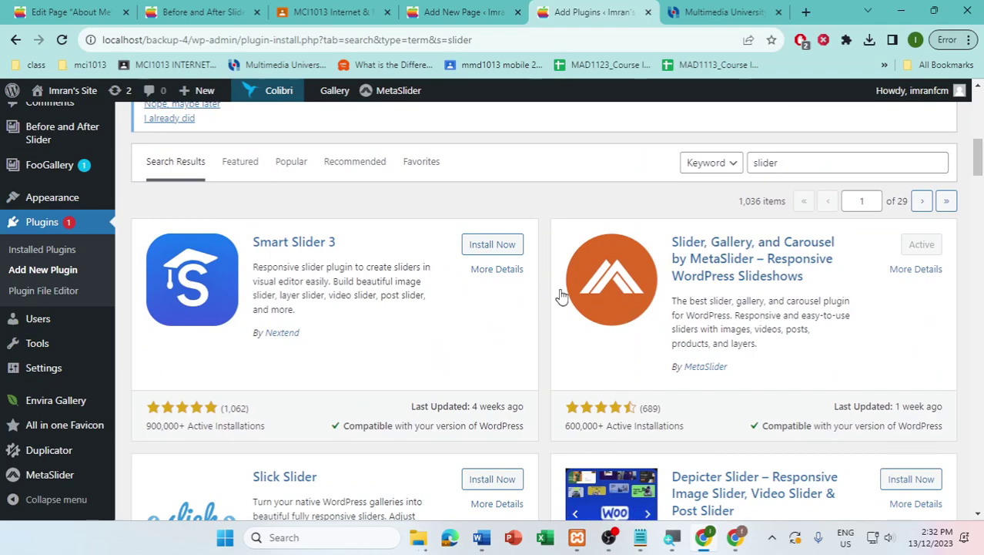
pyautogui.scroll(-1, 336, 395)
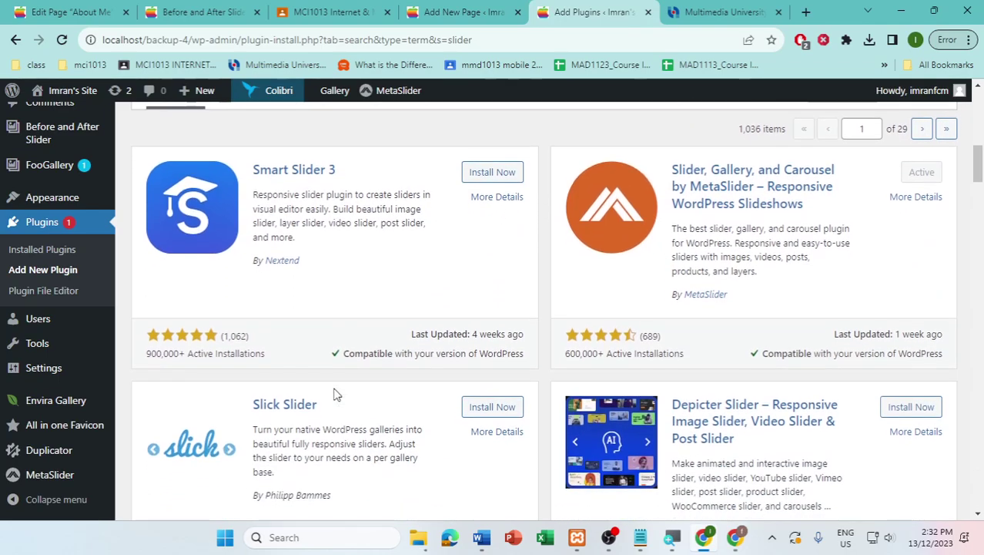
pyautogui.scroll(-2, 356, 389)
pyautogui.scroll(3, 356, 389)
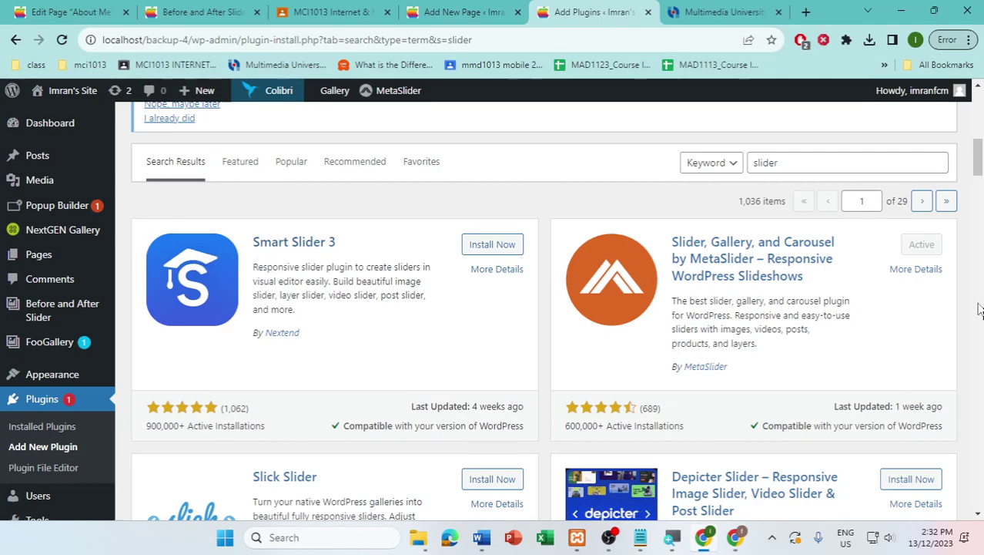
pyautogui.click(620, 269)
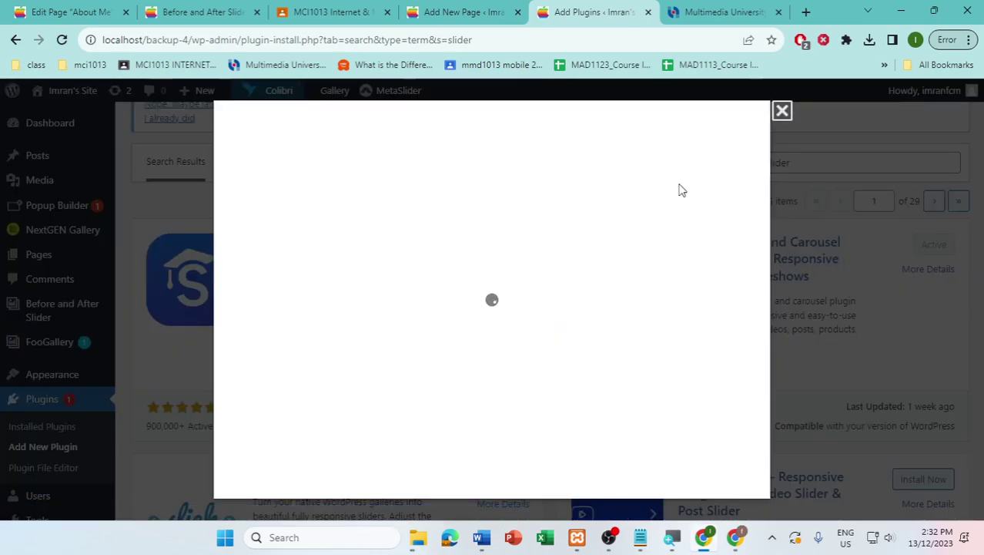
pyautogui.click(782, 110)
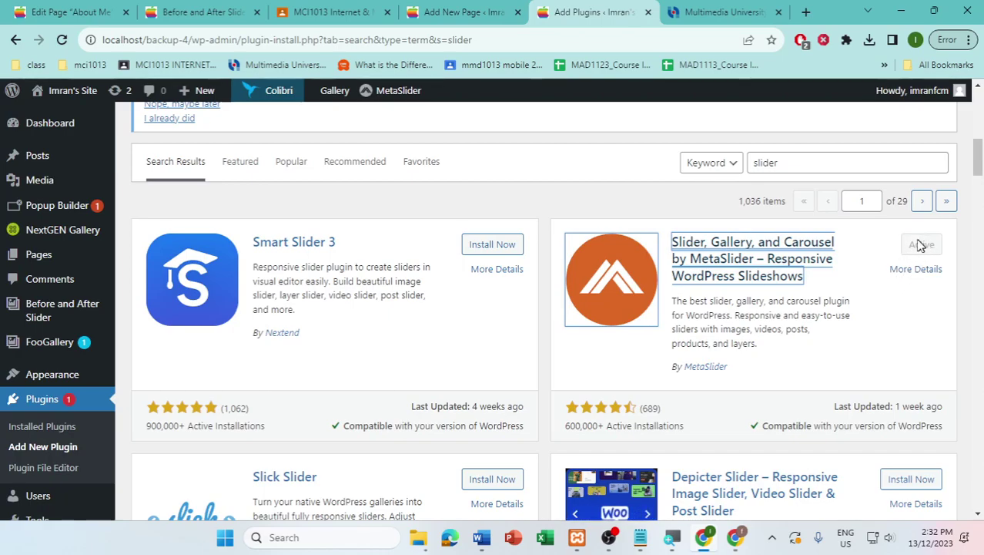
# Install and activate the Smart Slider 3 plugin
pyautogui.click(474, 247)
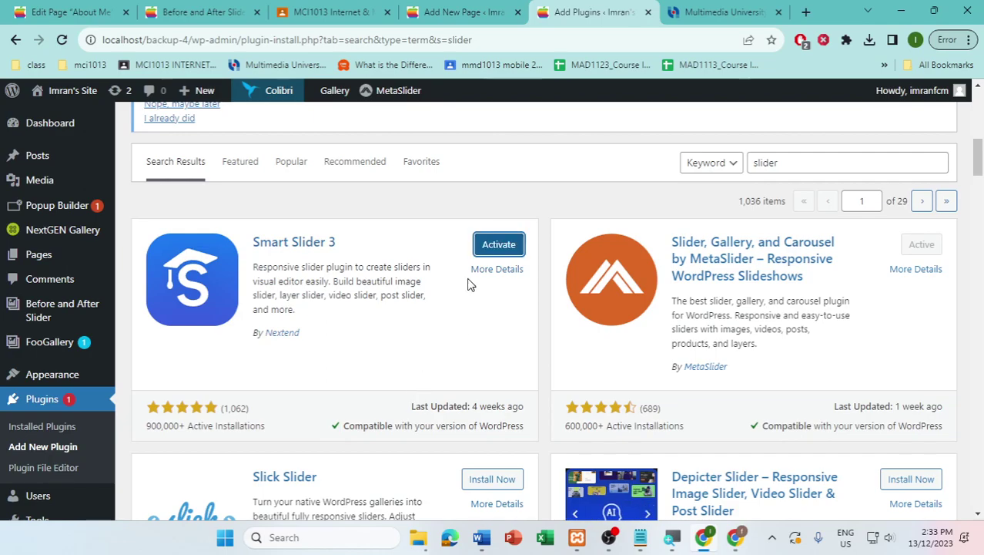
pyautogui.click(491, 245)
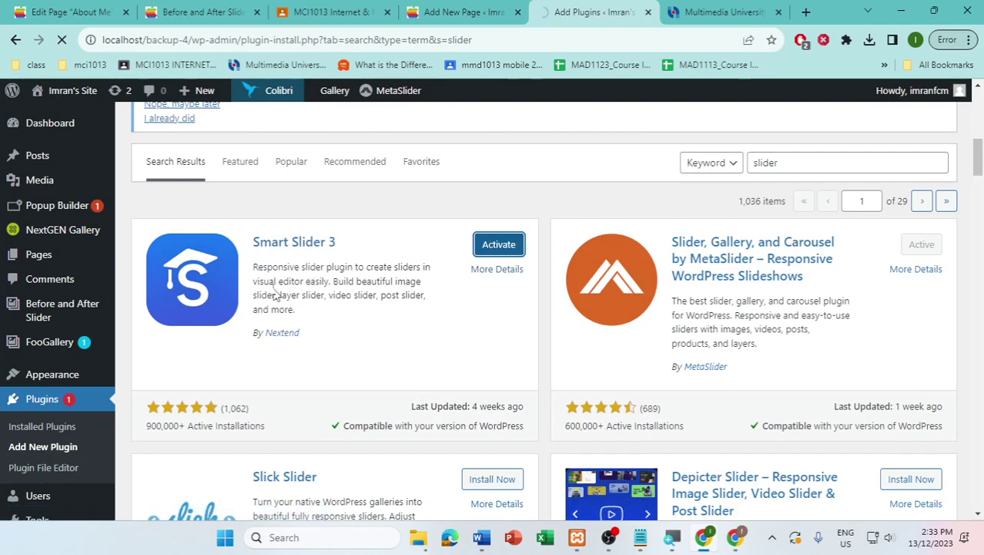
pyautogui.moveTo(51, 245)
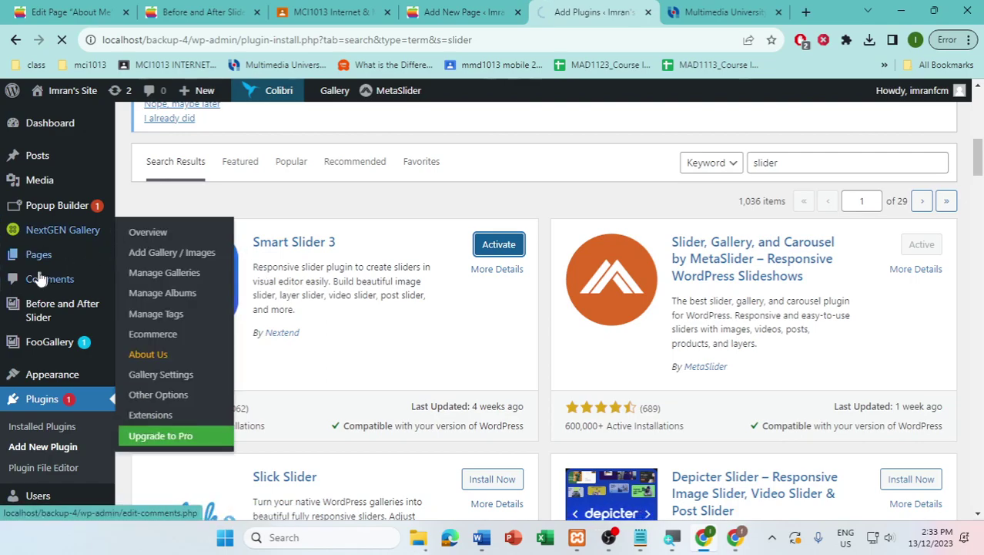
pyautogui.moveTo(56, 269)
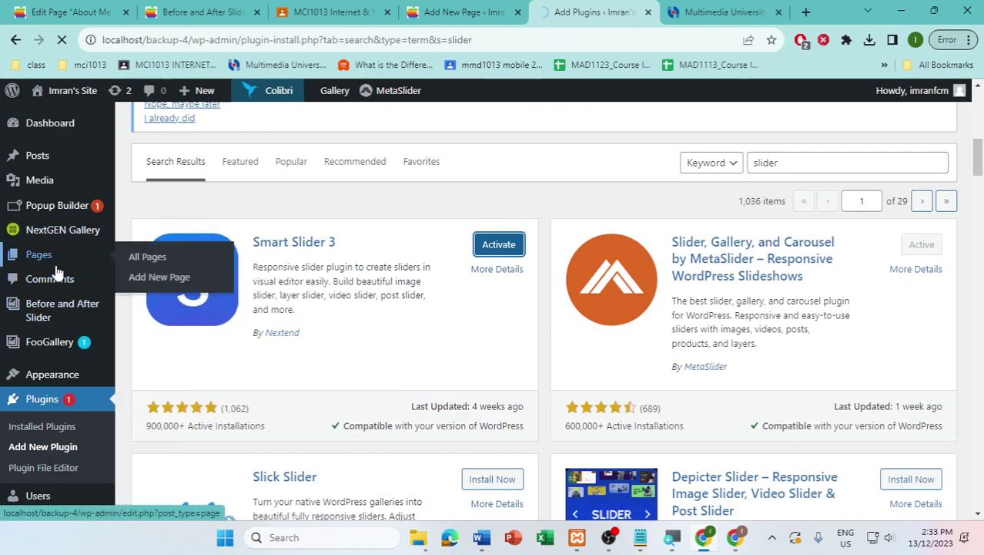
pyautogui.scroll(-3, 66, 372)
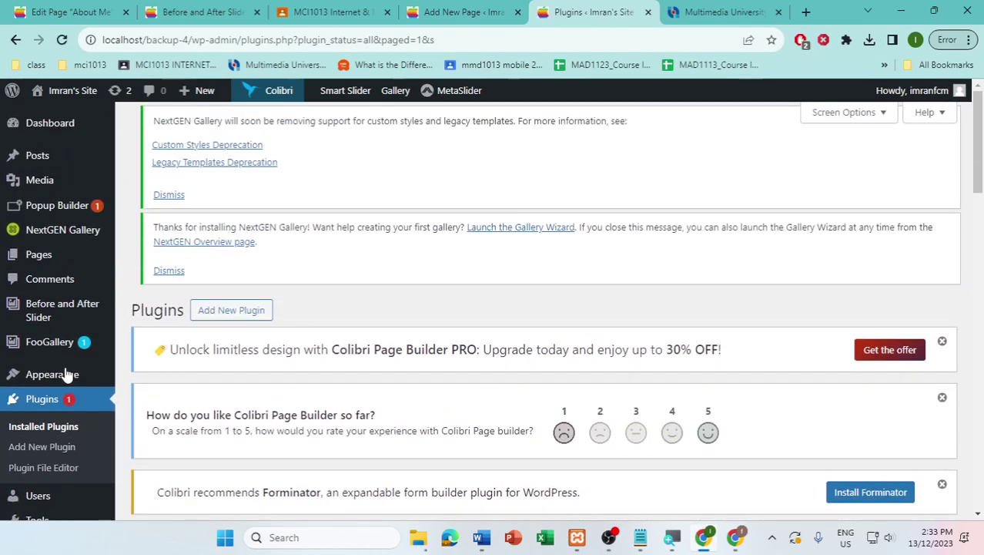
# Open the Smart Slider plugin from the WordPress admin
pyautogui.moveTo(58, 332)
pyautogui.scroll(-3, 54, 362)
pyautogui.scroll(-5, 53, 362)
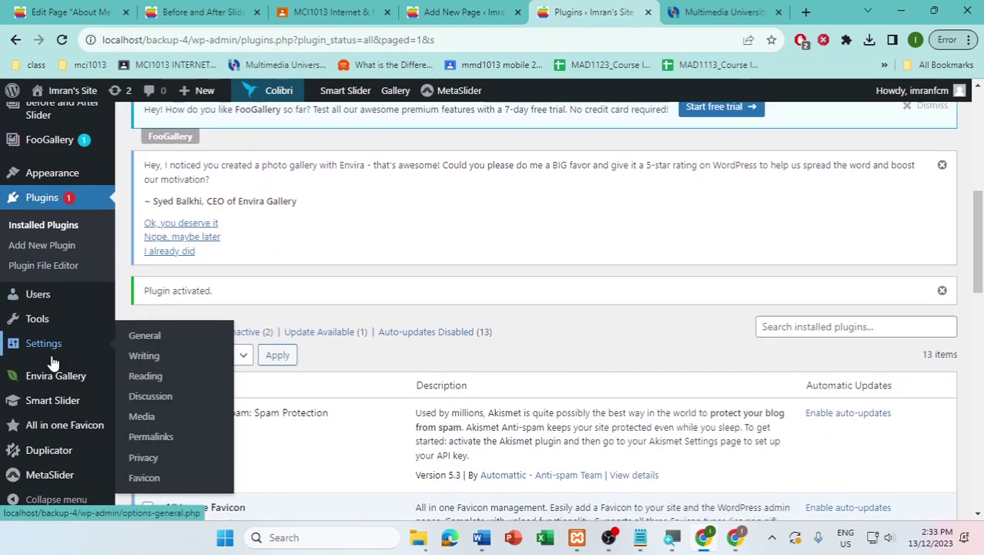
pyautogui.scroll(-1, 49, 465)
pyautogui.scroll(1, 48, 465)
pyautogui.scroll(-1, 49, 454)
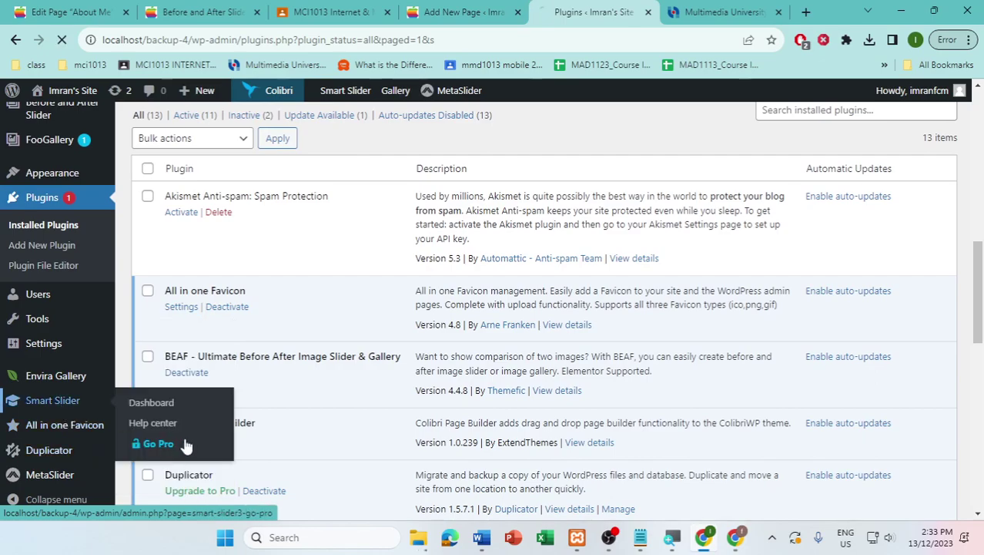
pyautogui.click(103, 407)
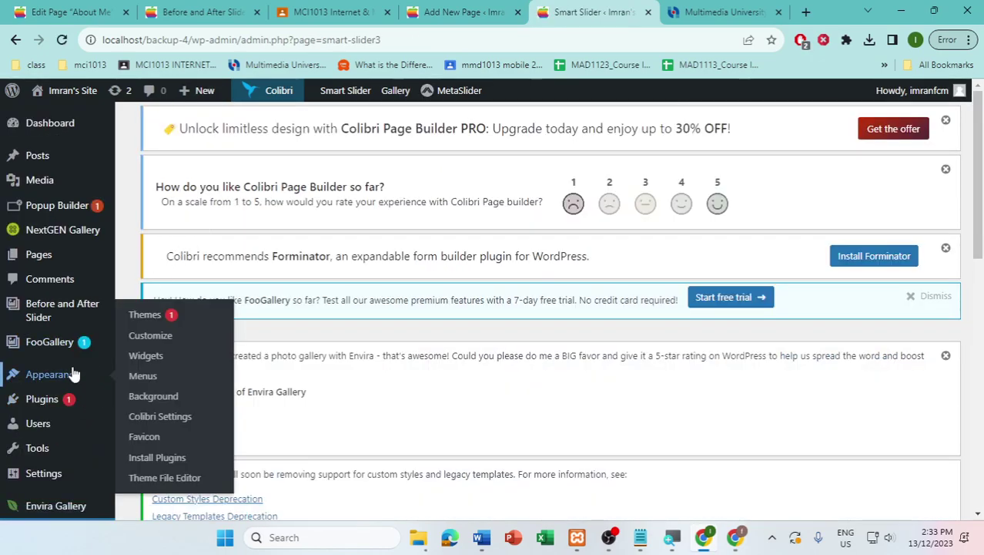
# Dismiss the Smart Slider 3 welcome screen permanently and continue to its project dashboard
pyautogui.scroll(-1, 72, 371)
pyautogui.moveTo(60, 403)
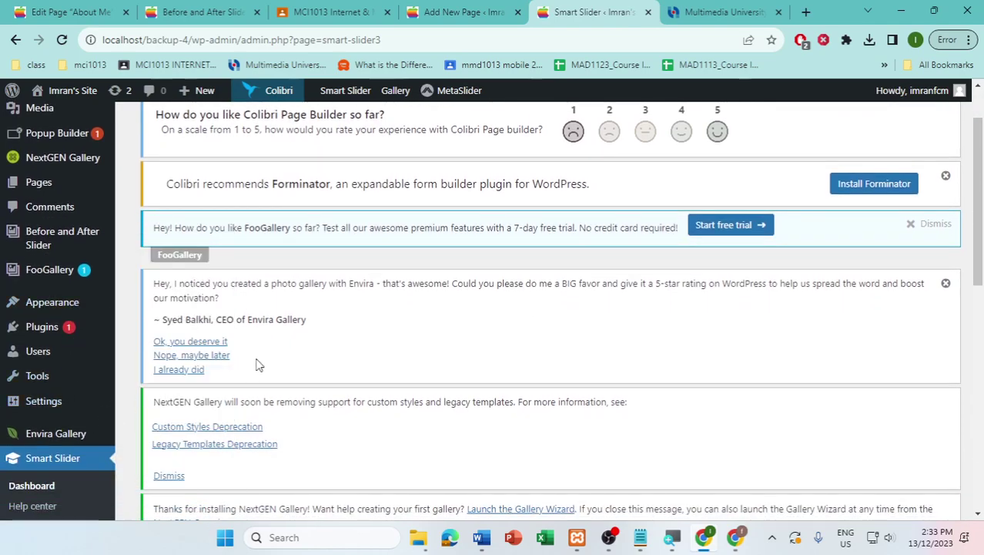
pyautogui.scroll(-3, 222, 377)
pyautogui.scroll(-3, 223, 341)
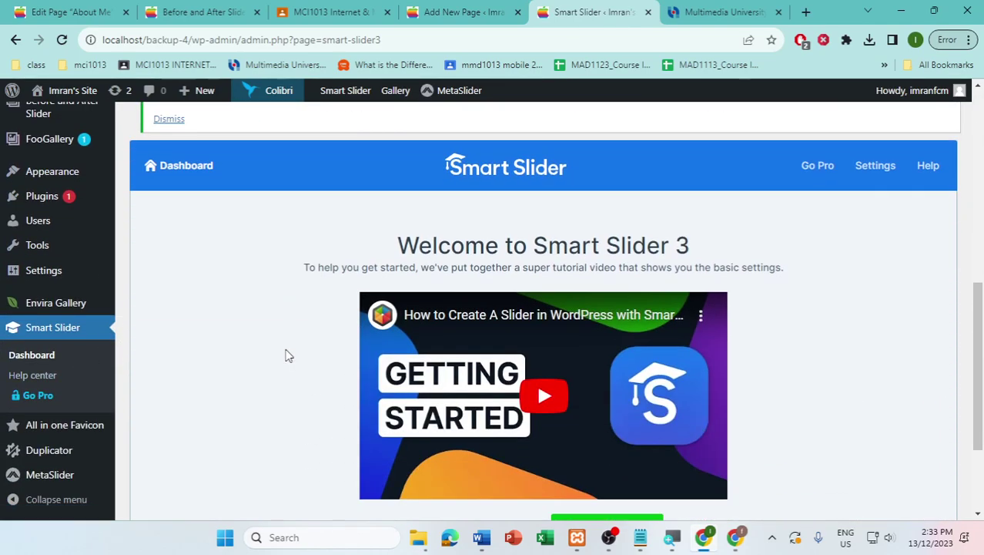
pyautogui.scroll(-3, 286, 355)
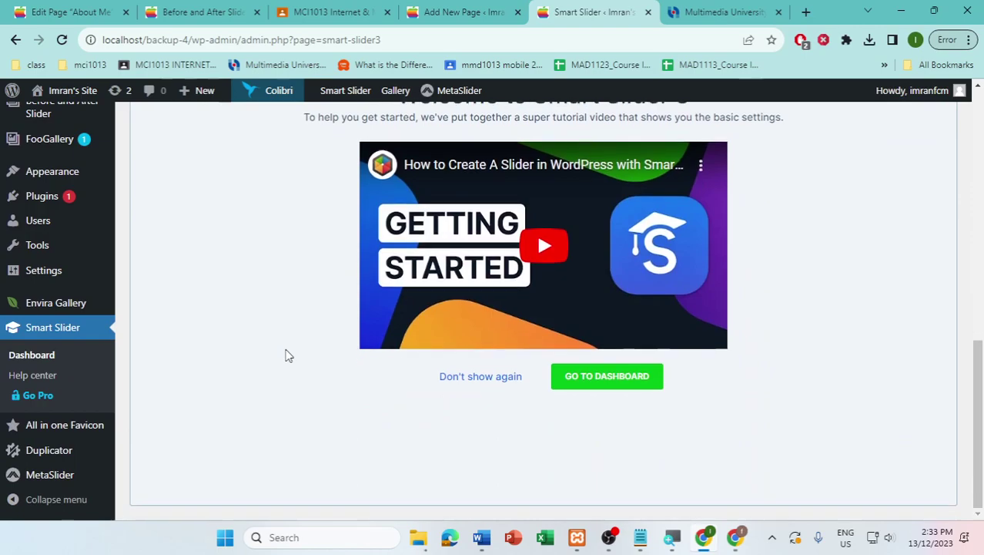
pyautogui.scroll(10, 286, 355)
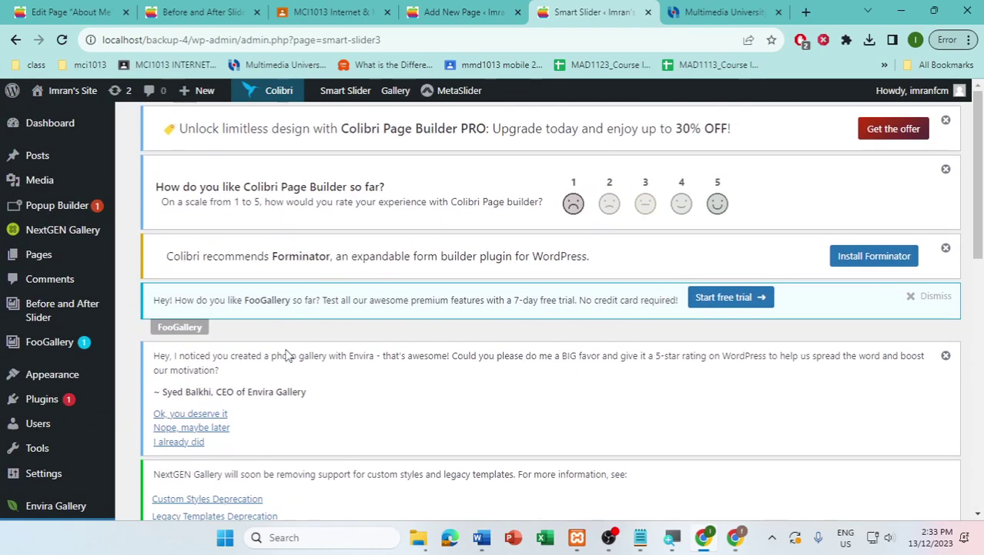
pyautogui.scroll(-10, 285, 352)
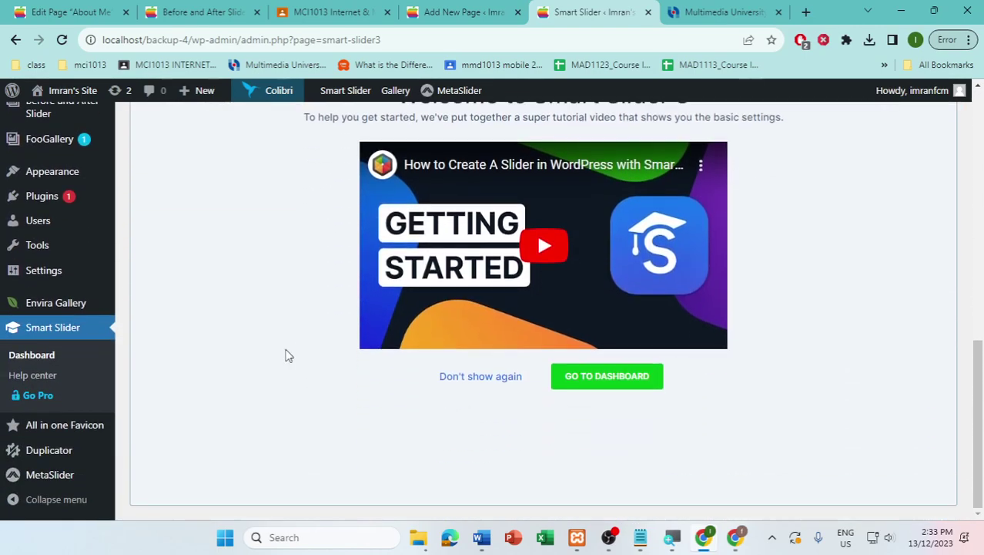
pyautogui.click(502, 386)
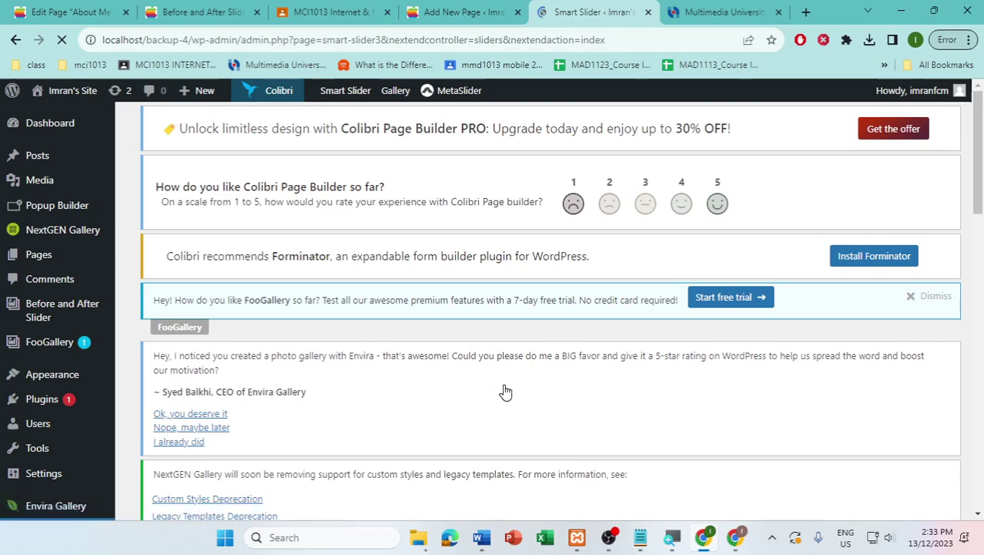
# Start a new Smart Slider project based on a template
pyautogui.scroll(-5, 499, 360)
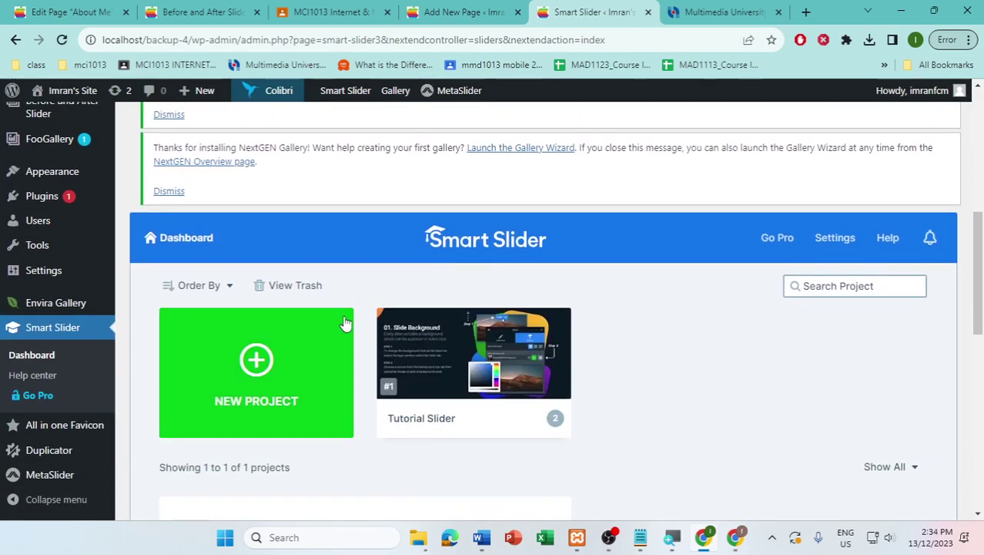
pyautogui.click(264, 362)
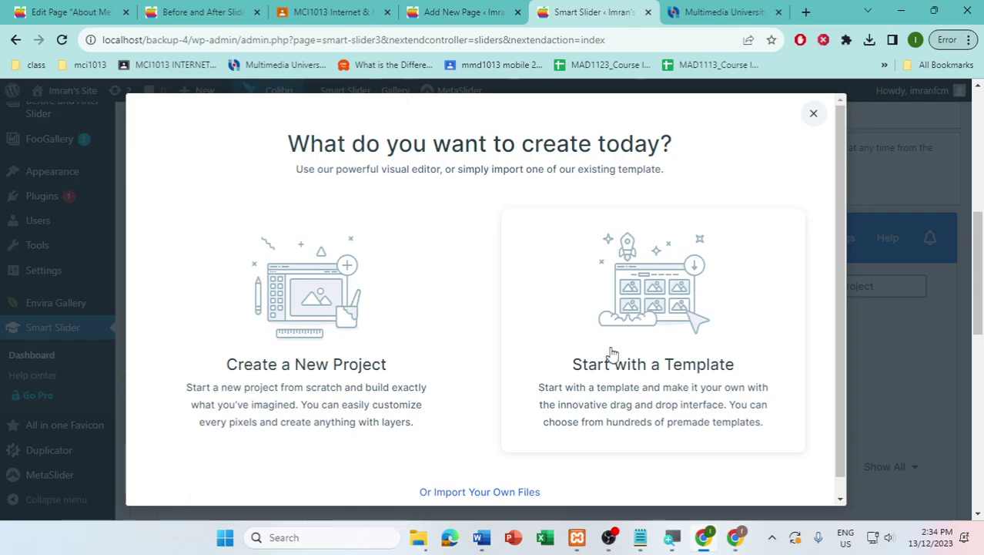
pyautogui.click(688, 295)
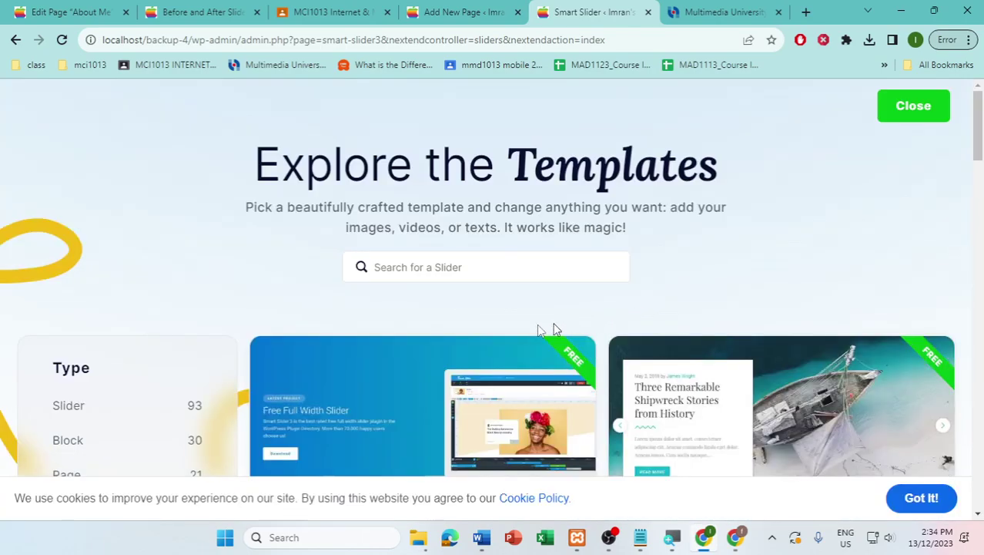
# Import the free Full Width Post Slider template, closing the newsletter subscription prompt without subscribing
pyautogui.scroll(-3, 466, 321)
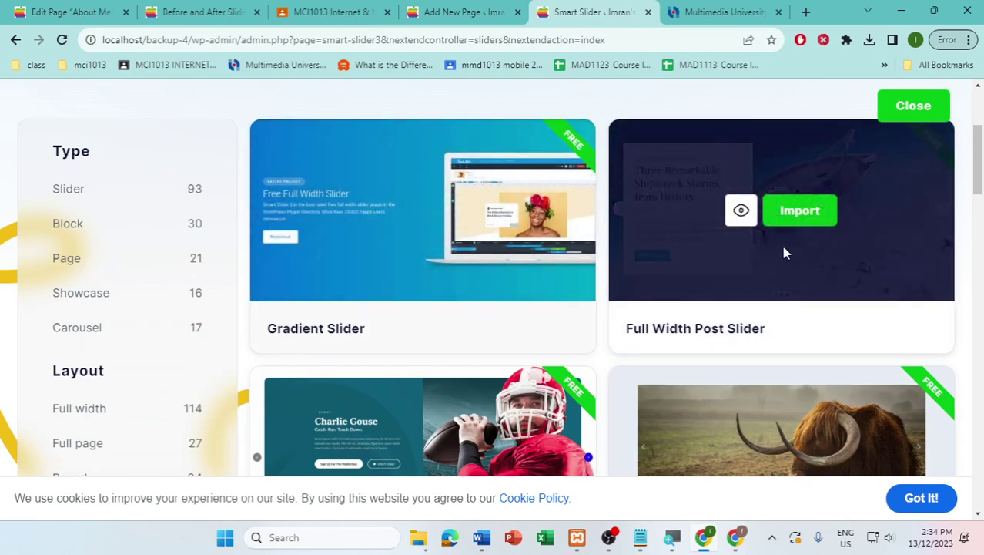
pyautogui.scroll(-2, 480, 389)
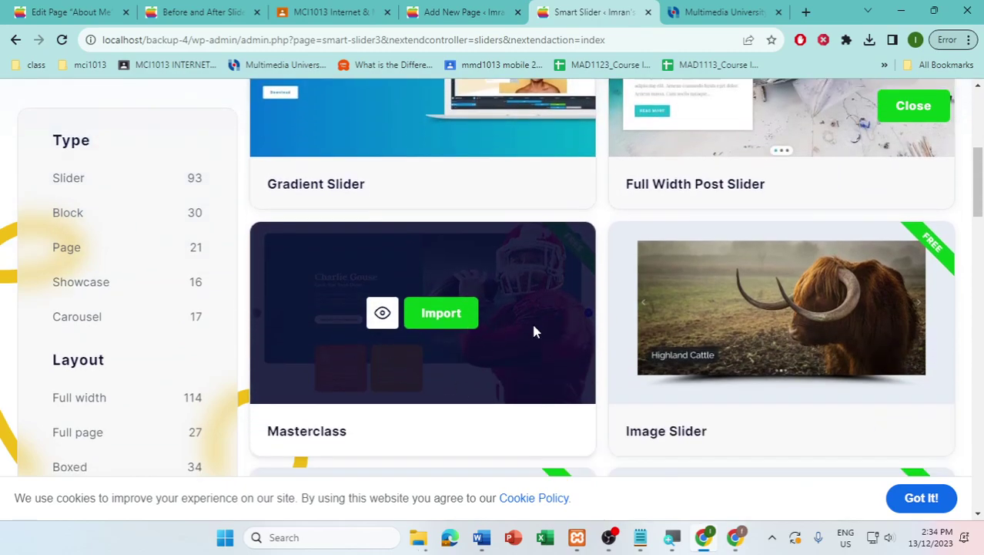
pyautogui.scroll(-3, 737, 377)
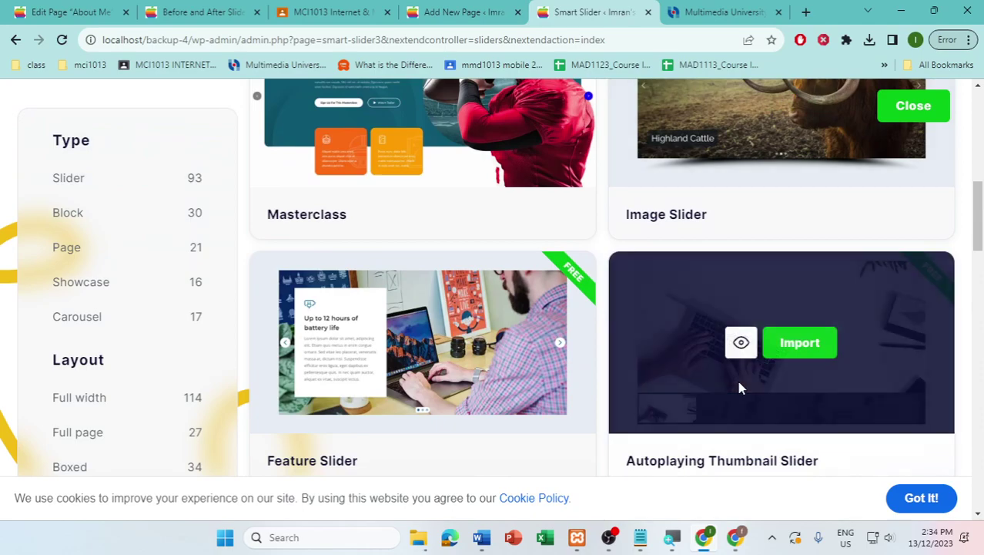
pyautogui.scroll(-1, 717, 377)
pyautogui.scroll(4, 716, 378)
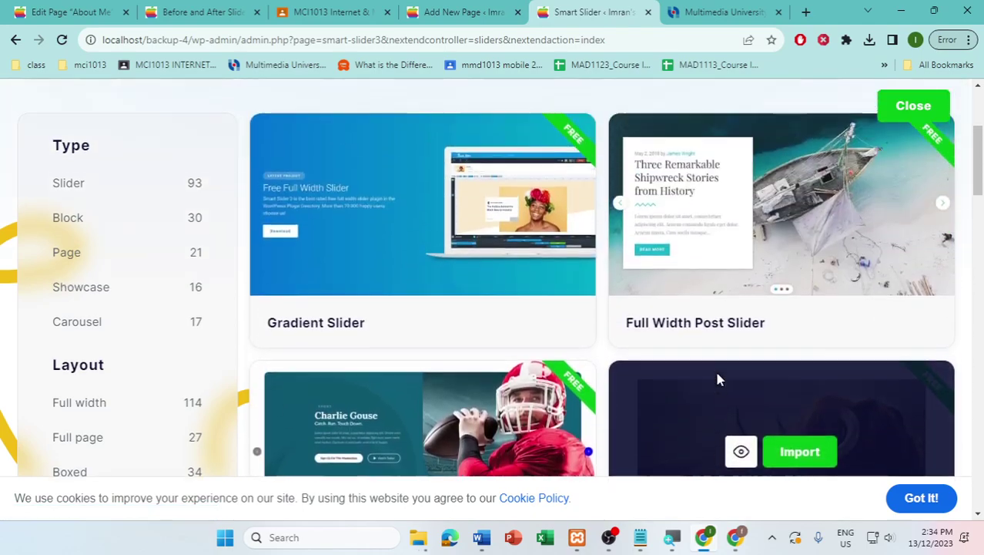
pyautogui.moveTo(838, 228)
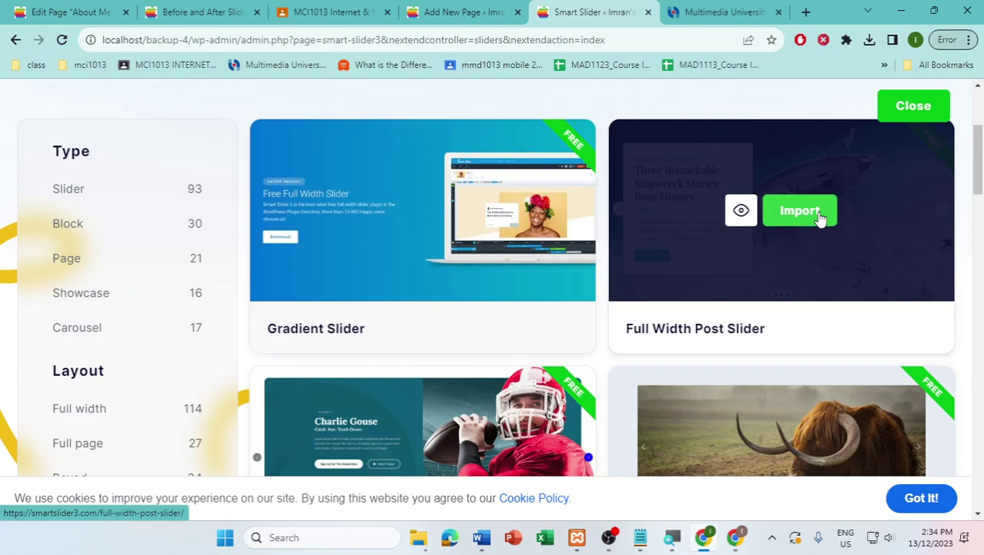
pyautogui.click(820, 218)
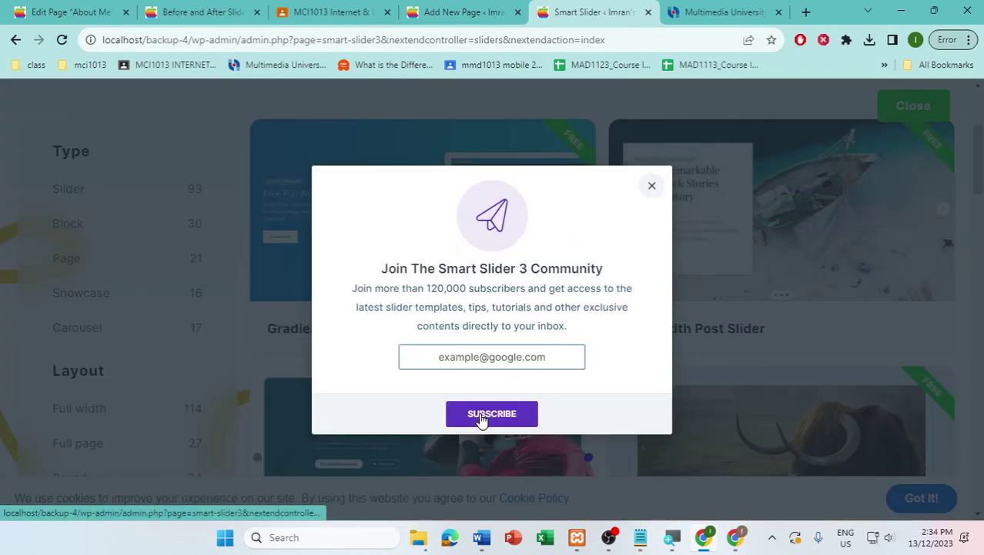
pyautogui.click(652, 187)
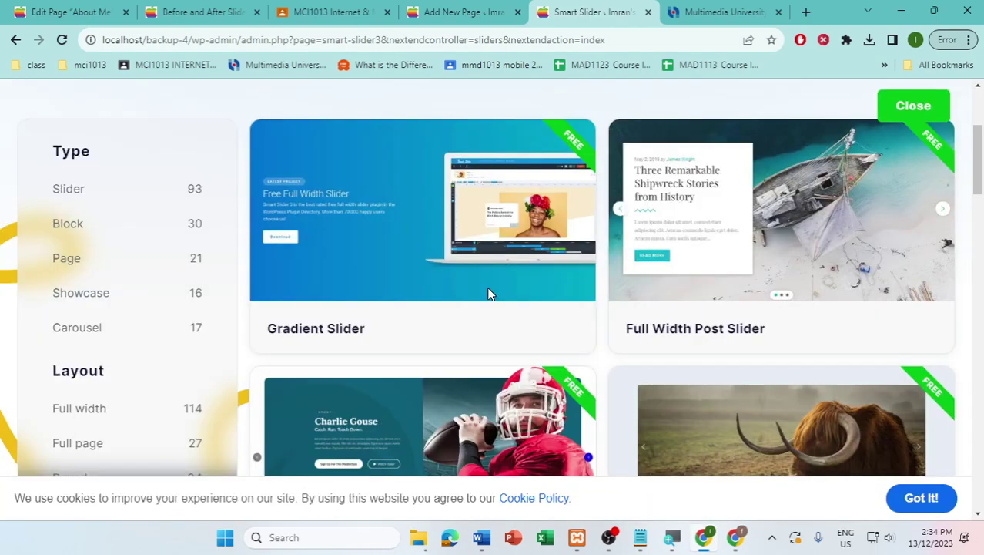
pyautogui.click(490, 294)
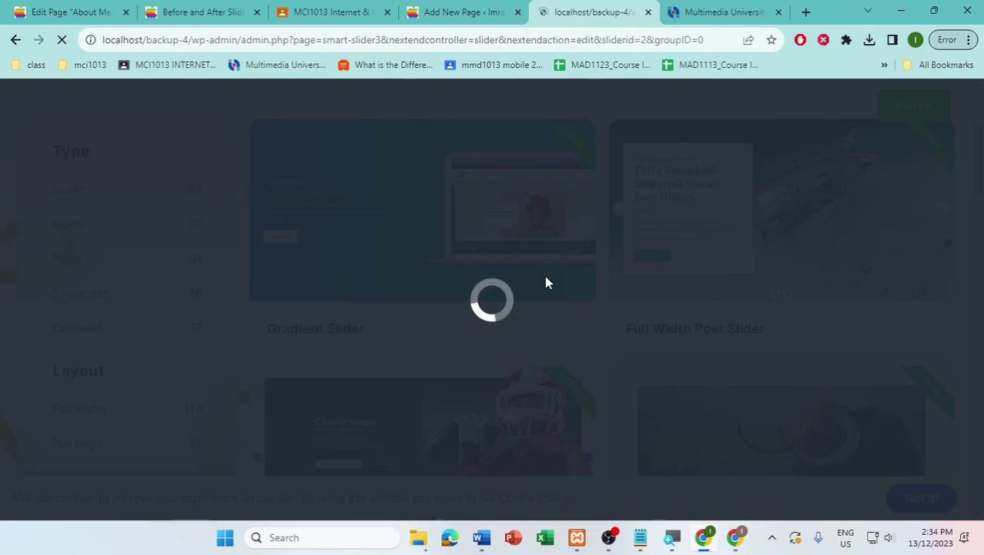
pyautogui.scroll(-3, 545, 282)
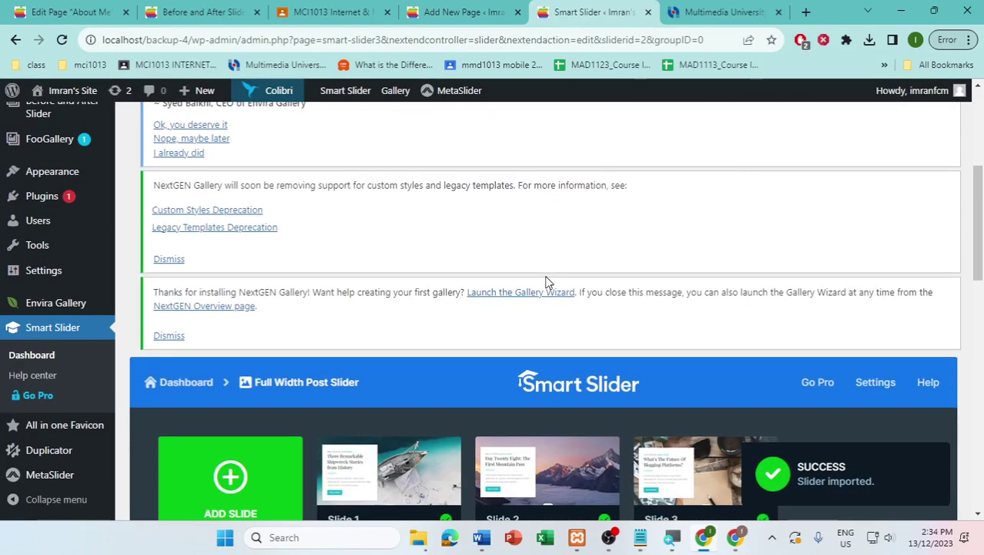
pyautogui.scroll(-3, 546, 282)
pyautogui.moveTo(419, 241)
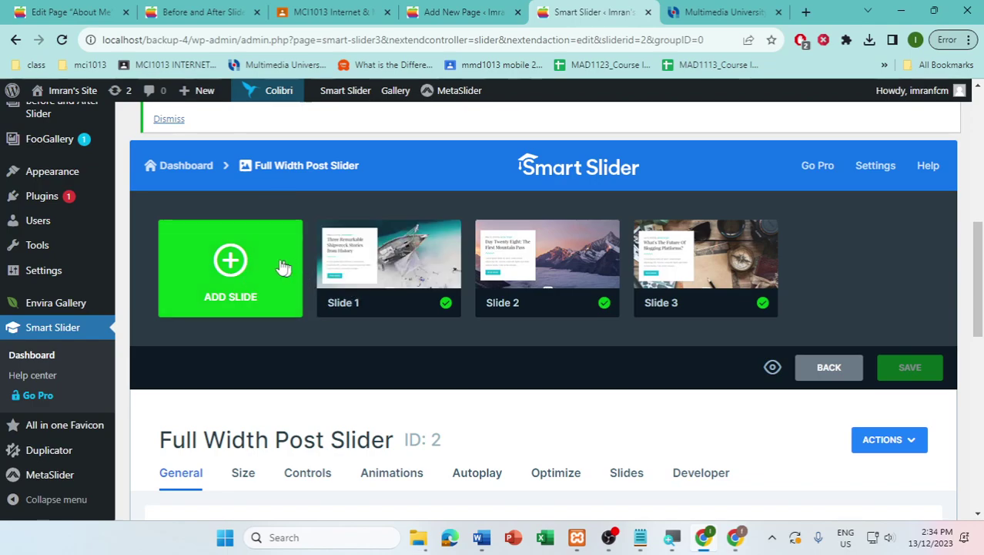
pyautogui.moveTo(459, 255)
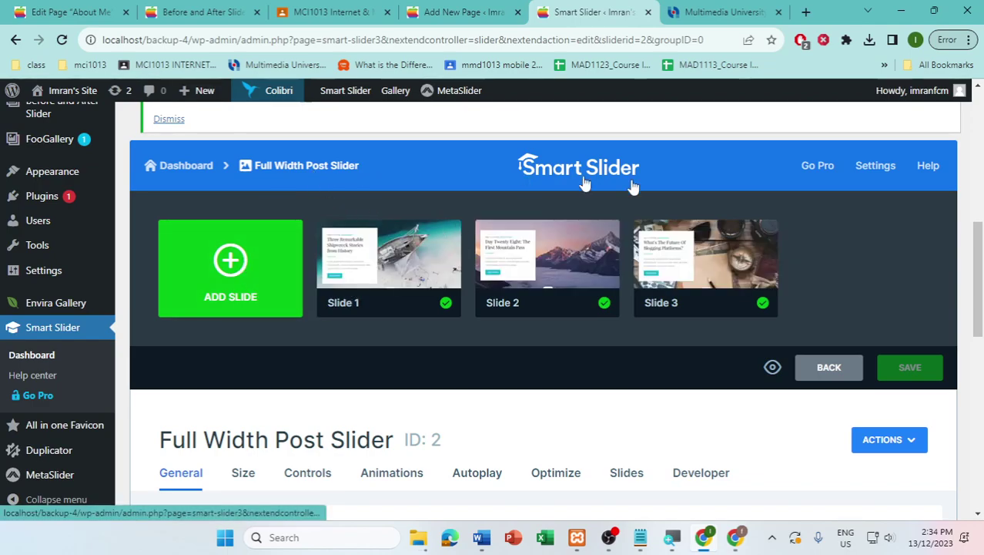
# Open the global Smart Slider settings and examine the general, WordPress, breakpoint and focus offset options
pyautogui.click(880, 171)
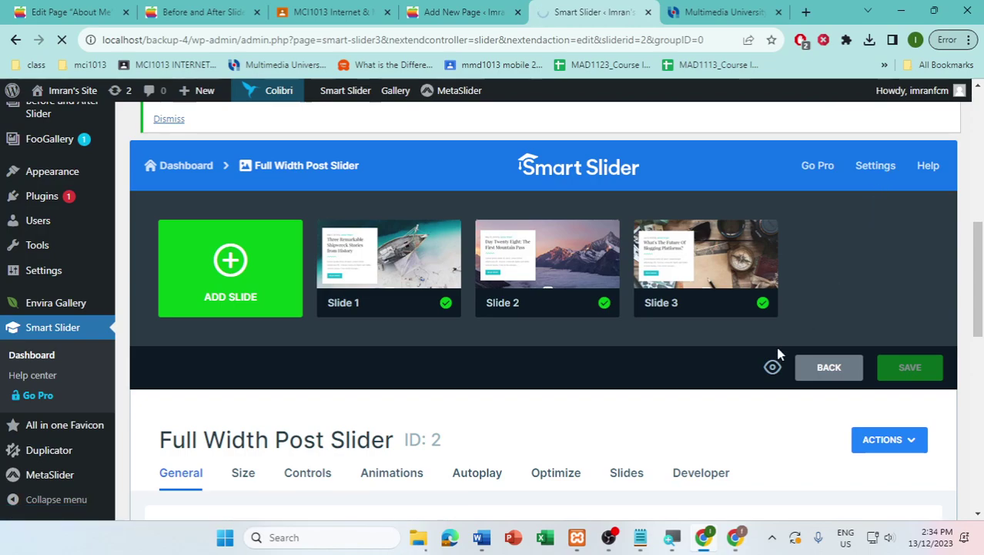
pyautogui.scroll(-5, 779, 355)
pyautogui.scroll(-3, 782, 360)
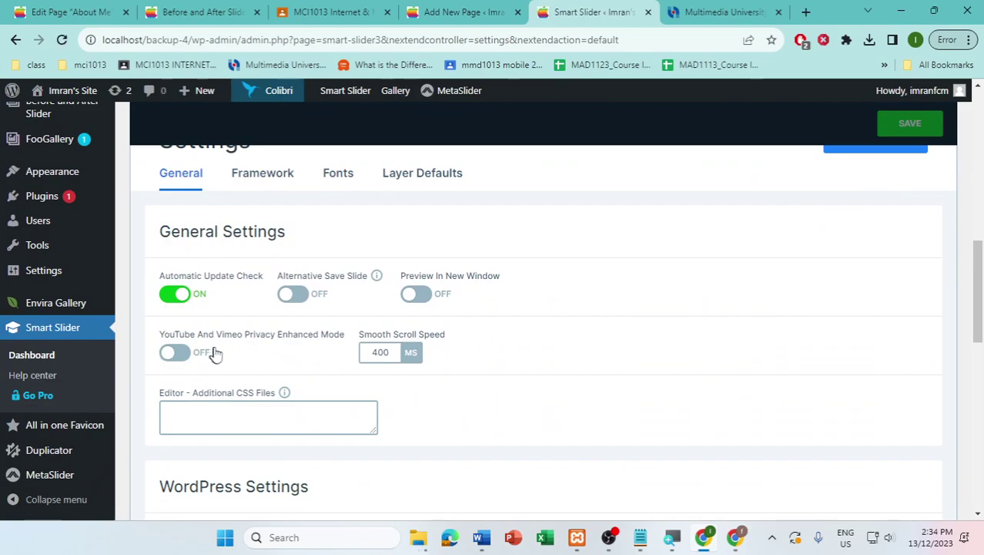
pyautogui.scroll(-3, 246, 353)
pyautogui.scroll(-2, 248, 355)
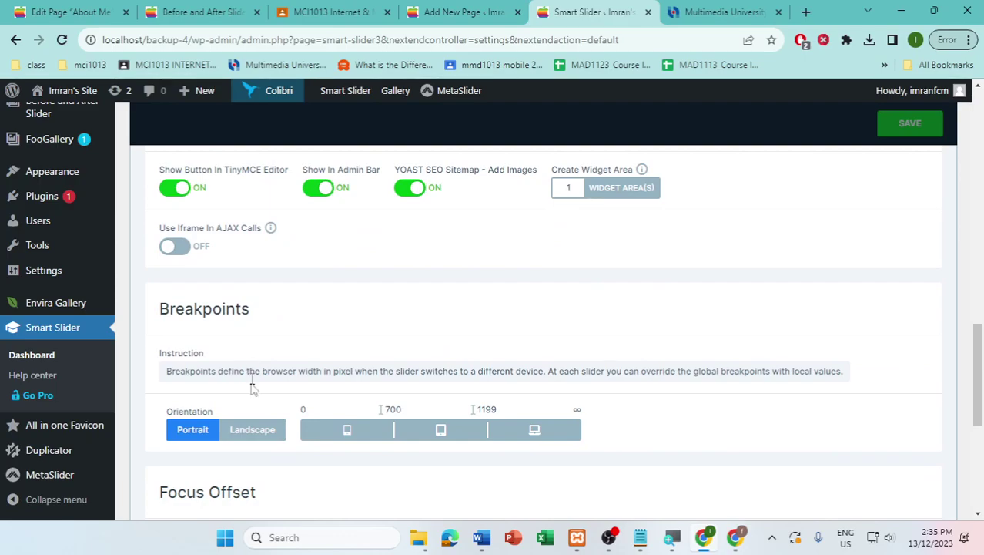
pyautogui.scroll(-5, 258, 437)
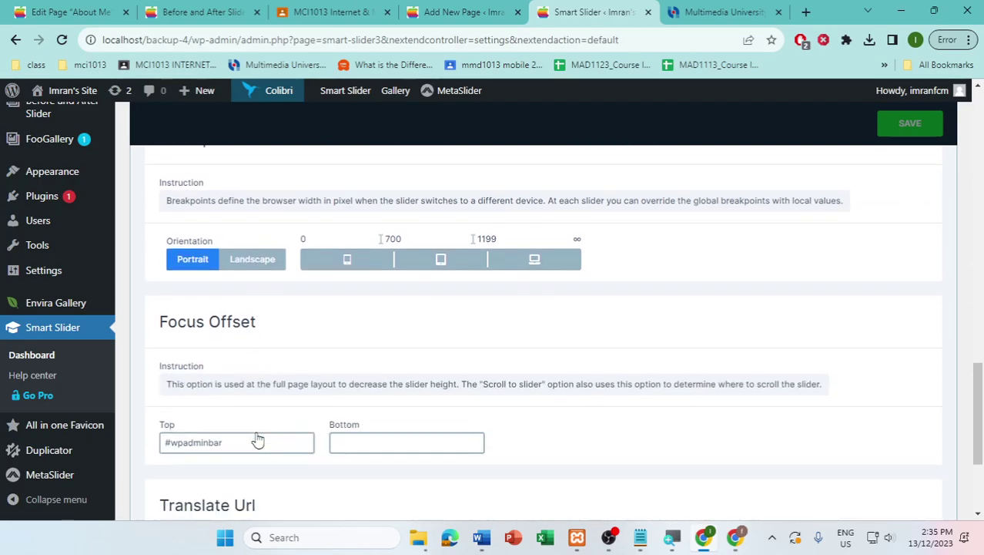
pyautogui.scroll(15, 258, 438)
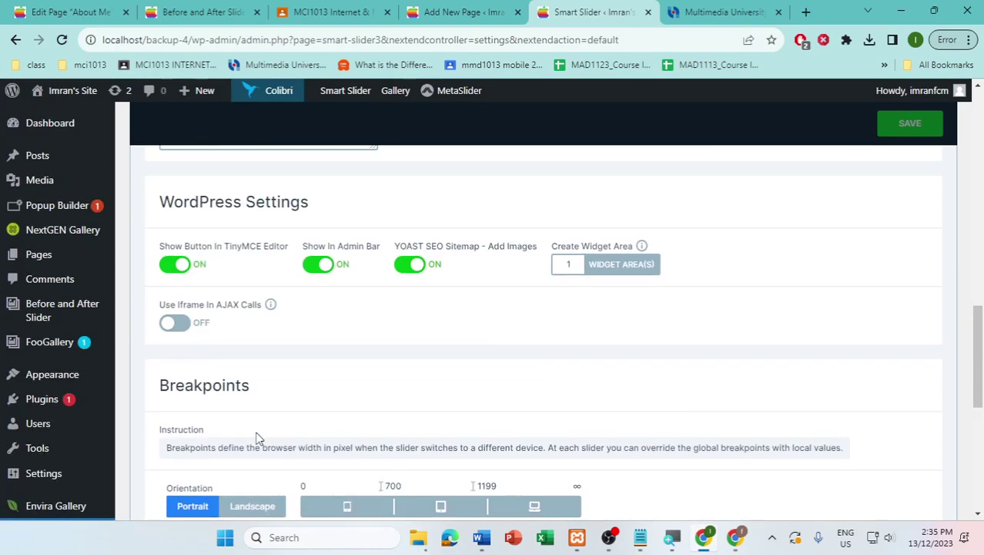
pyautogui.scroll(-2, 258, 435)
pyautogui.scroll(-2, 258, 437)
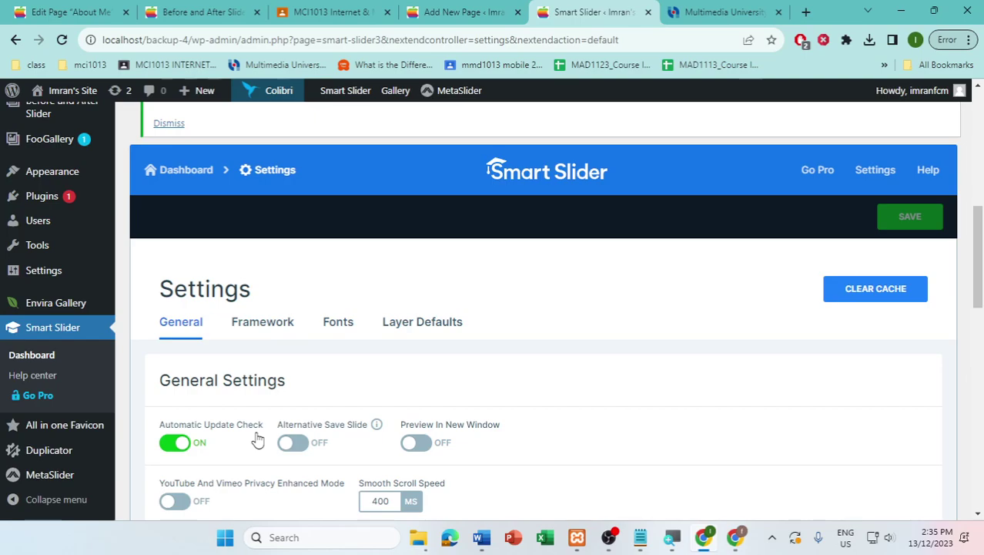
pyautogui.scroll(5, 258, 437)
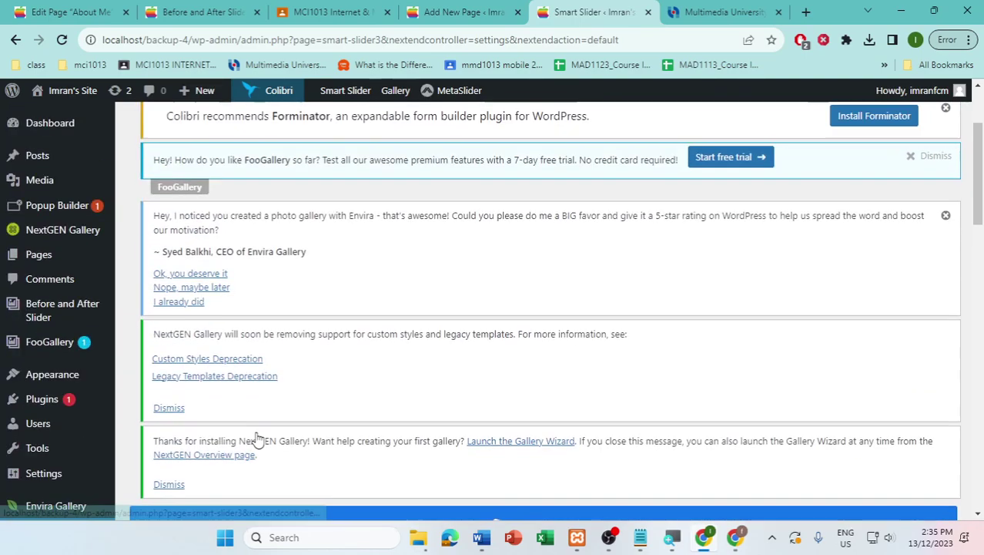
pyautogui.scroll(3, 258, 437)
pyautogui.scroll(-5, 271, 381)
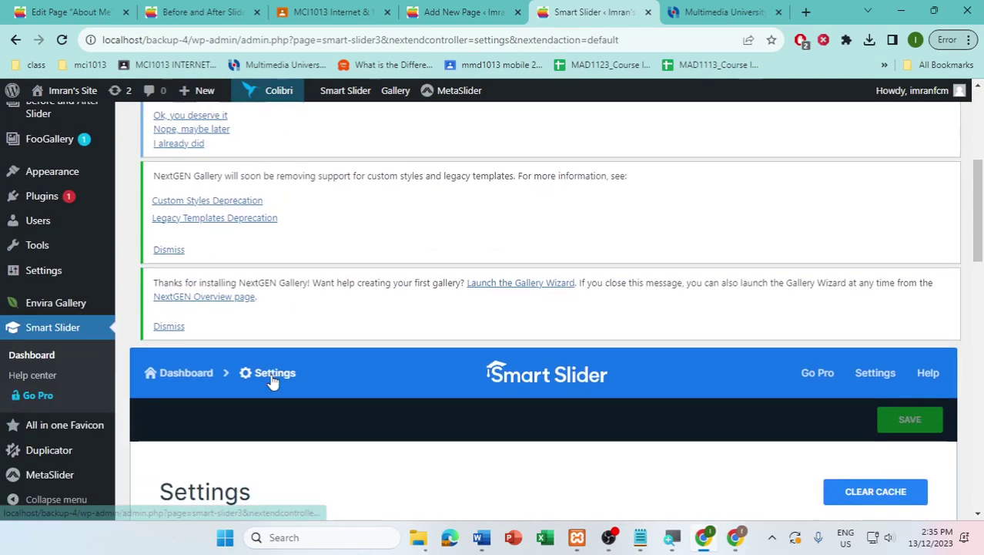
# Save the general Smart Slider settings and check the remaining options on the page
pyautogui.scroll(-3, 271, 381)
pyautogui.click(905, 211)
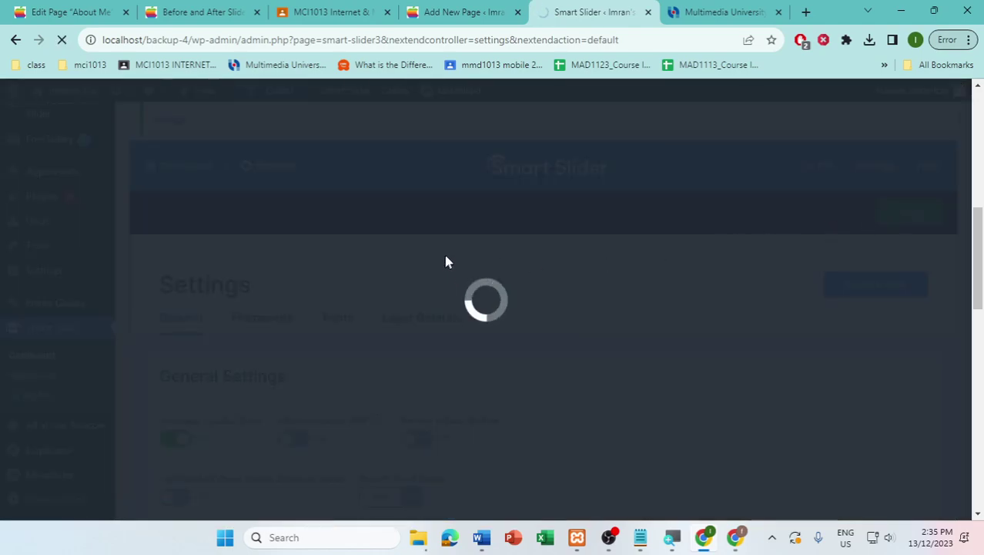
pyautogui.scroll(-5, 444, 283)
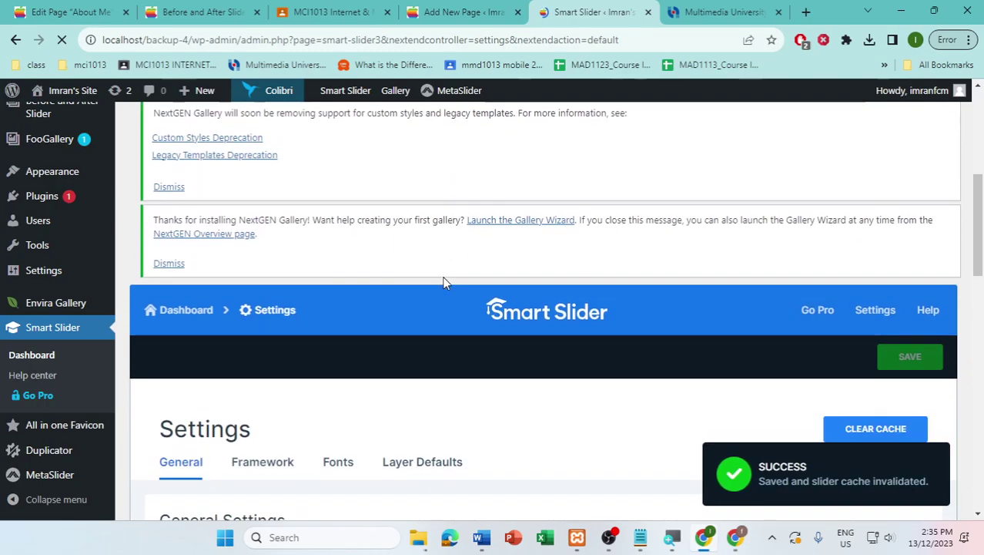
pyautogui.scroll(-10, 444, 282)
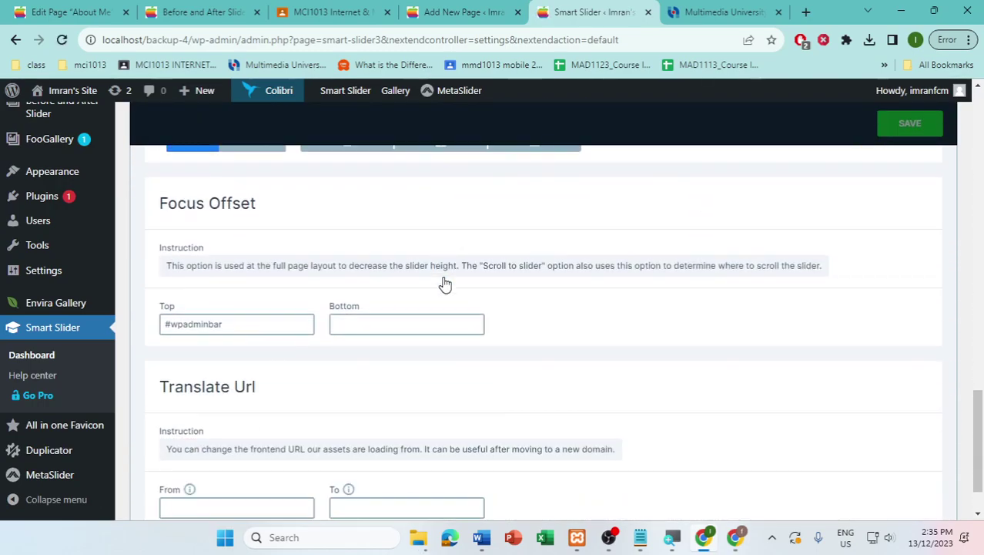
pyautogui.scroll(-2, 443, 283)
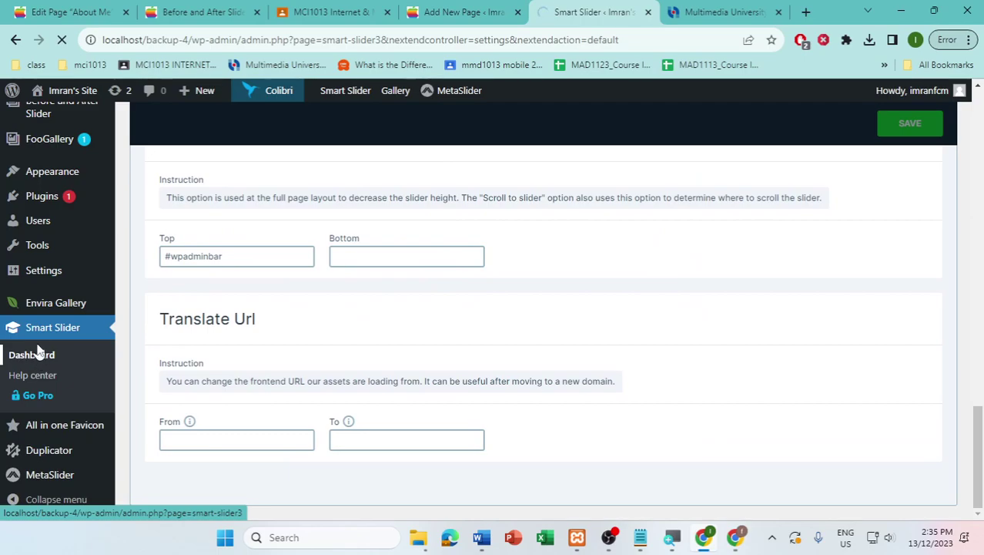
# Return to the Smart Slider project dashboard, continuing past the welcome screen
pyautogui.scroll(-7, 433, 370)
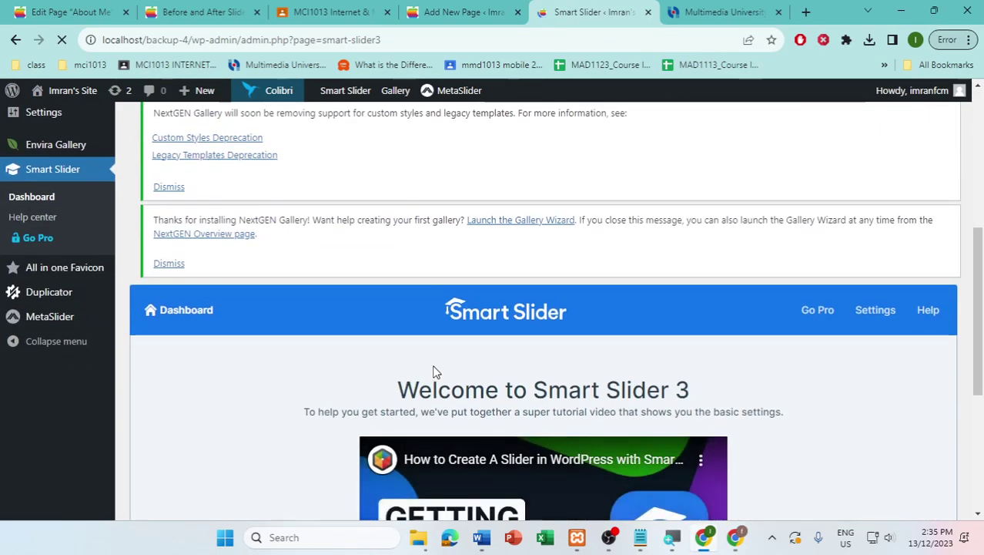
pyautogui.scroll(-2, 434, 371)
pyautogui.scroll(3, 434, 372)
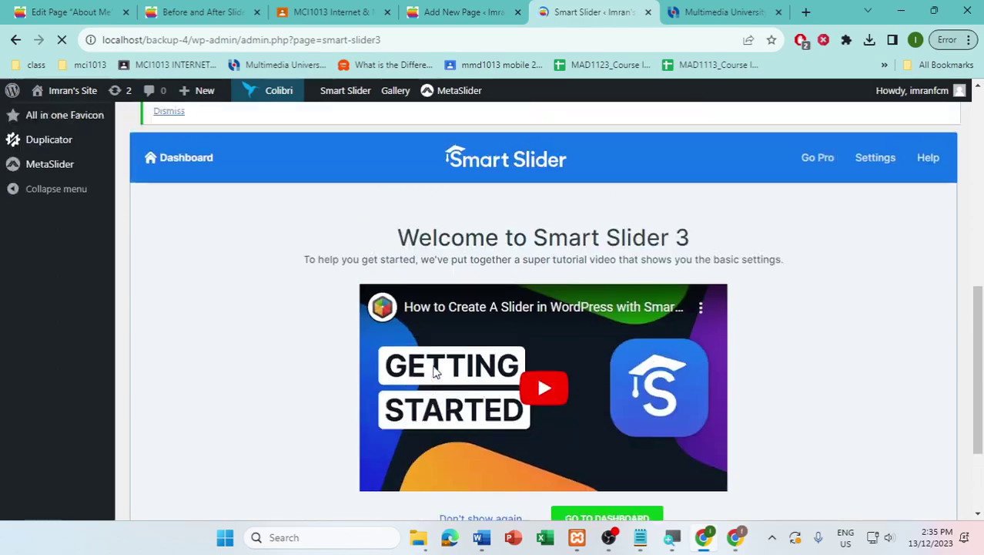
pyautogui.scroll(-2, 433, 372)
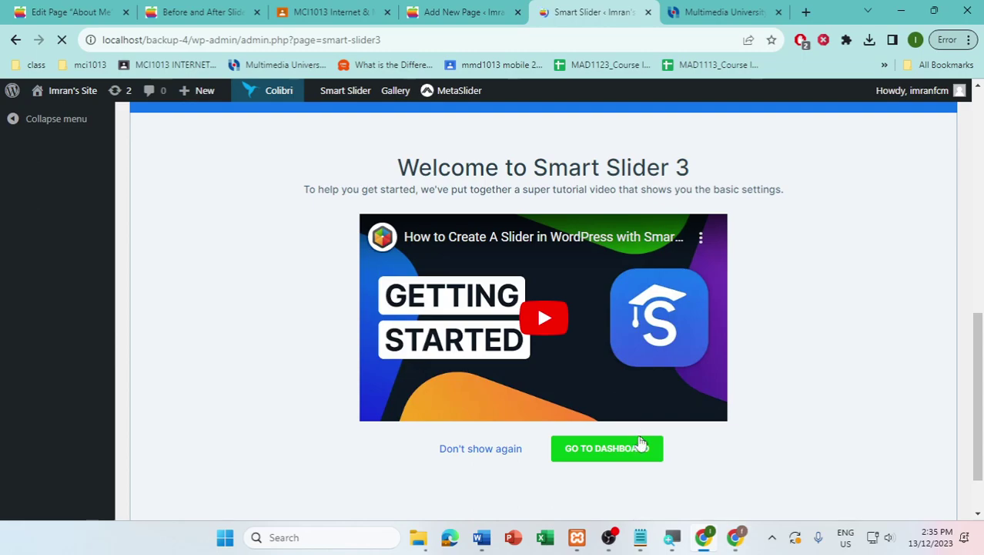
pyautogui.scroll(-6, 630, 420)
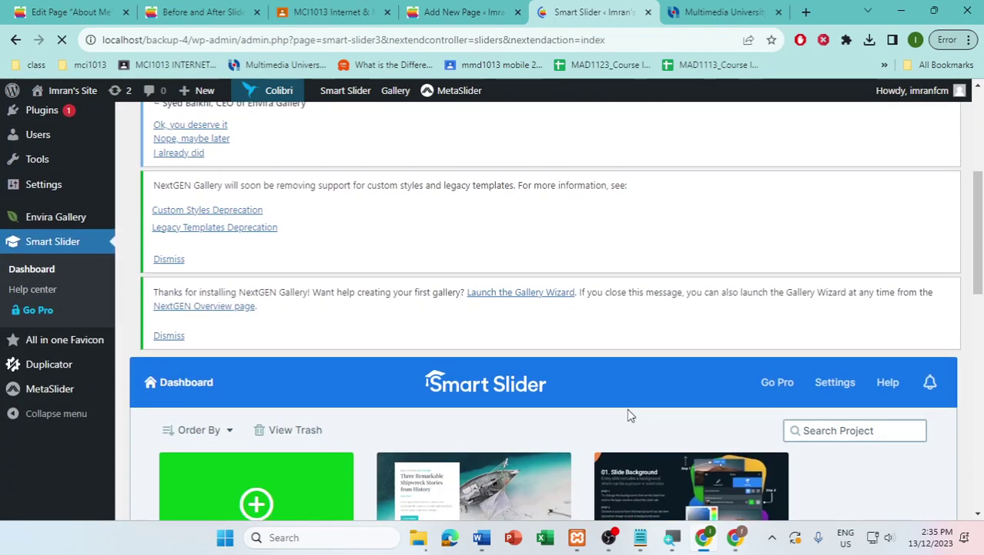
# Open the Full Width Post Slider project for editing from the project list
pyautogui.scroll(-1, 630, 415)
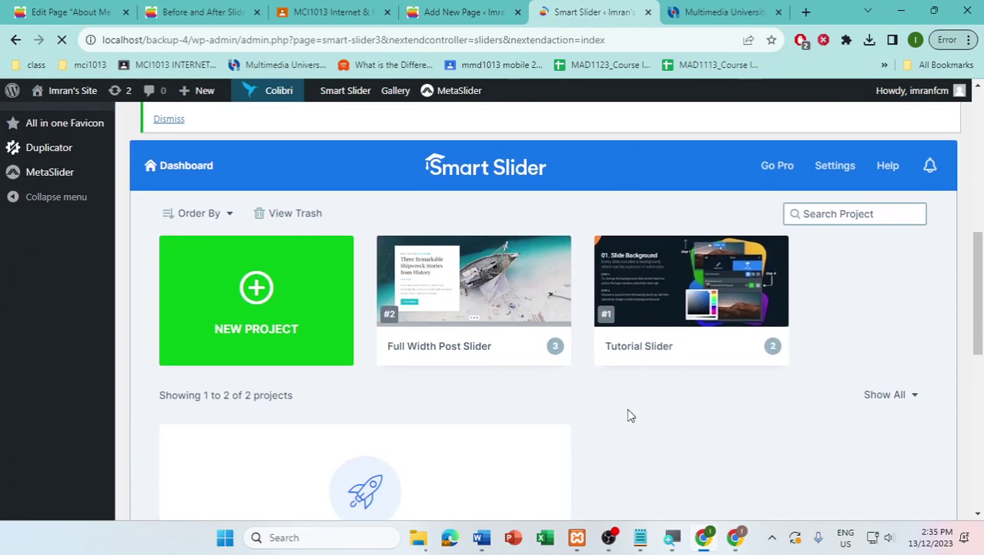
pyautogui.scroll(-3, 629, 416)
pyautogui.scroll(-6, 629, 416)
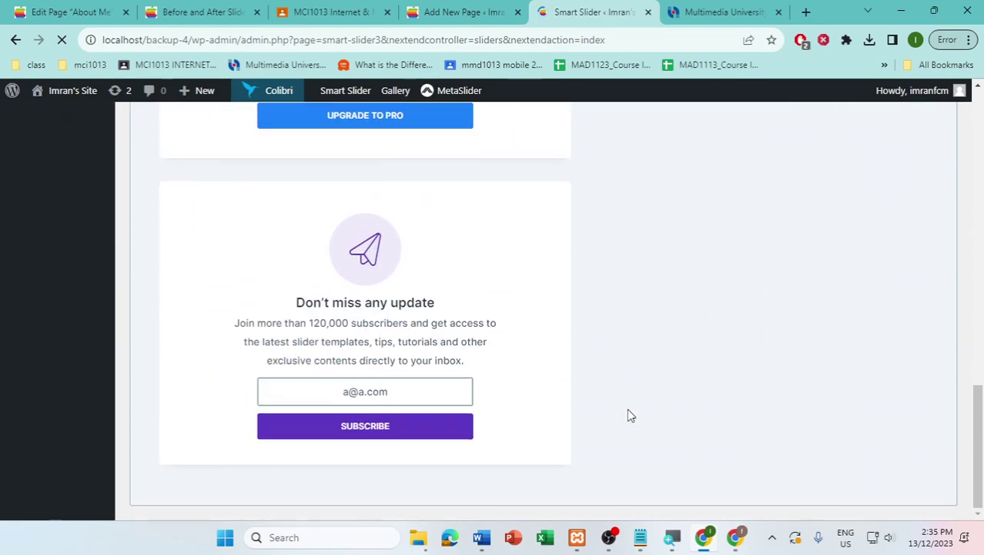
pyautogui.scroll(8, 628, 416)
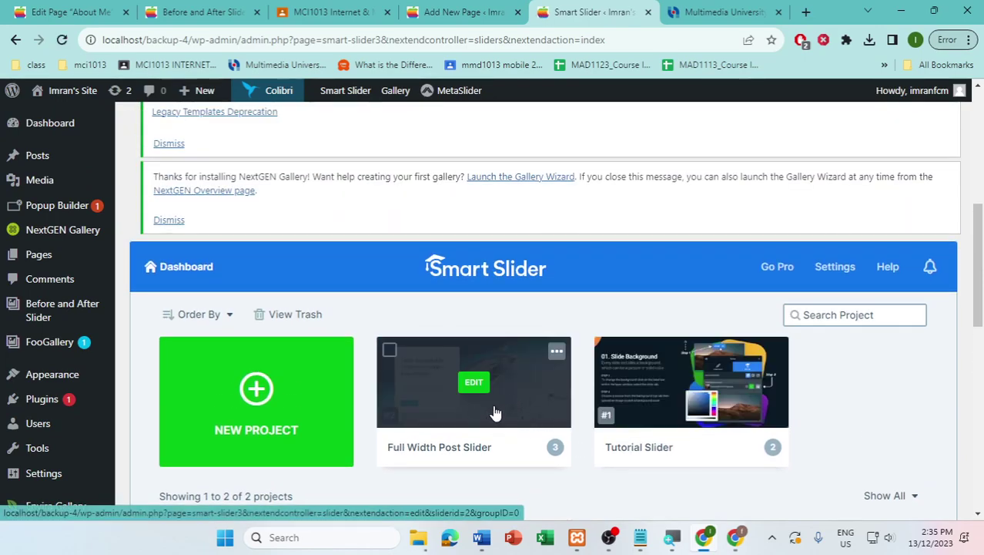
pyautogui.click(475, 386)
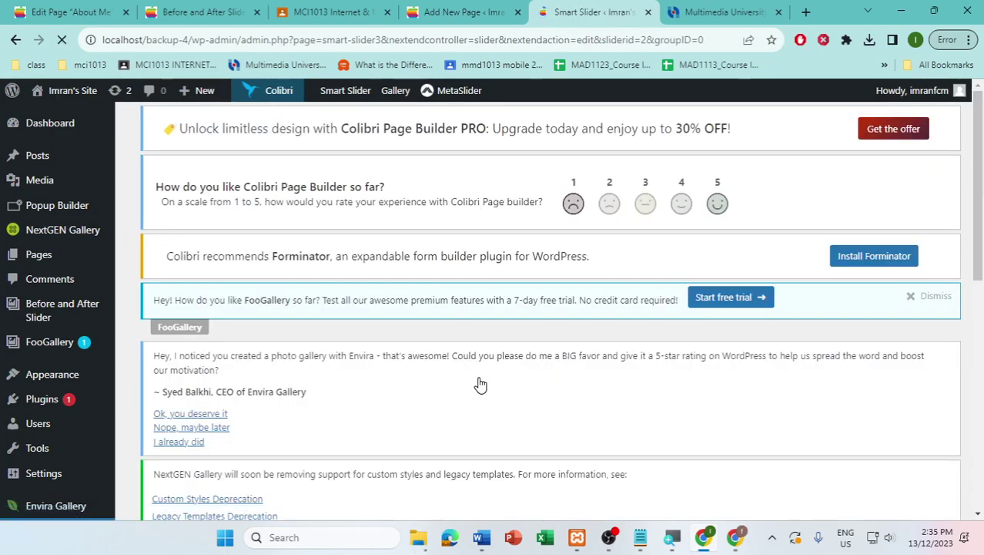
pyautogui.scroll(-5, 477, 383)
pyautogui.scroll(-2, 693, 420)
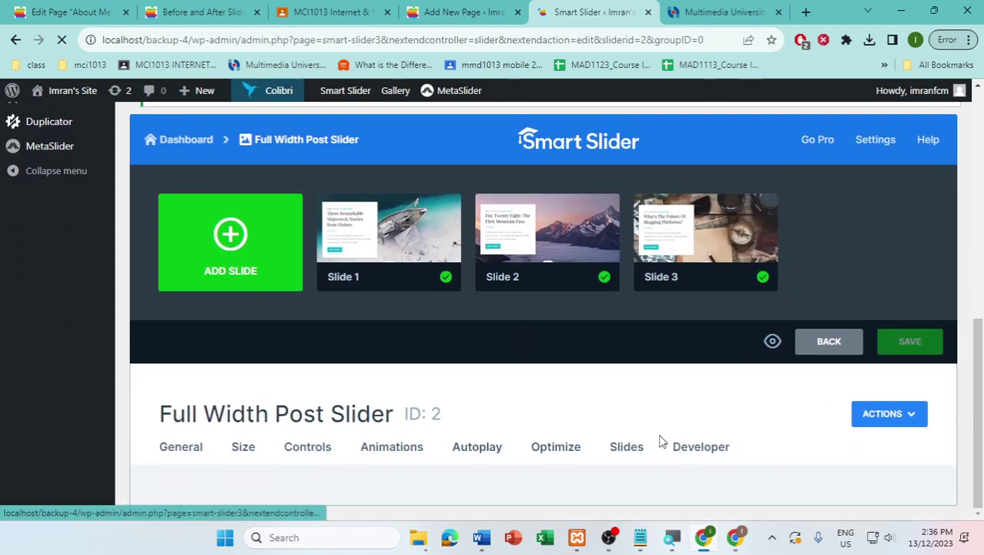
# Examine the actions available for the Full Width Post Slider, such as changing its type, exporting or duplicating it
pyautogui.click(890, 425)
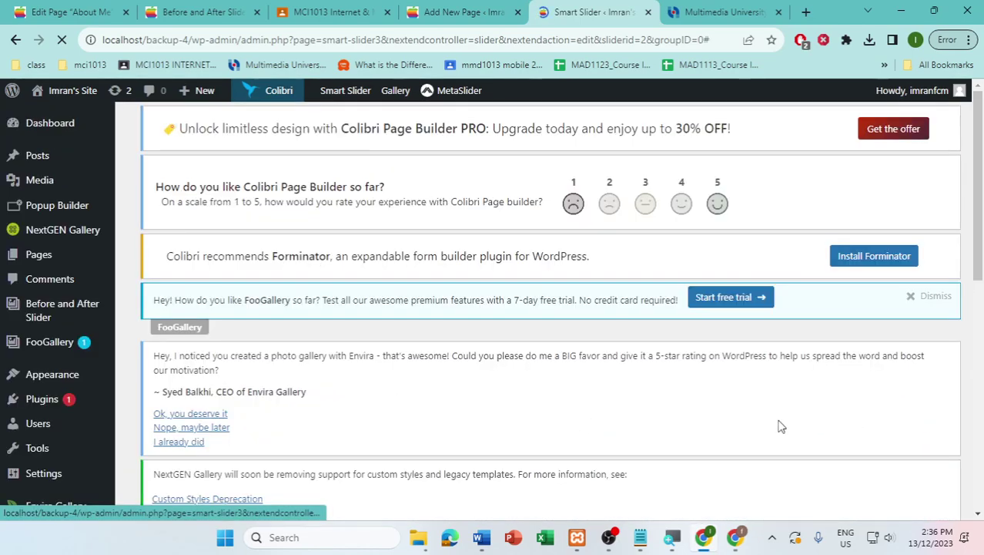
pyautogui.scroll(-3, 878, 443)
pyautogui.scroll(-3, 871, 455)
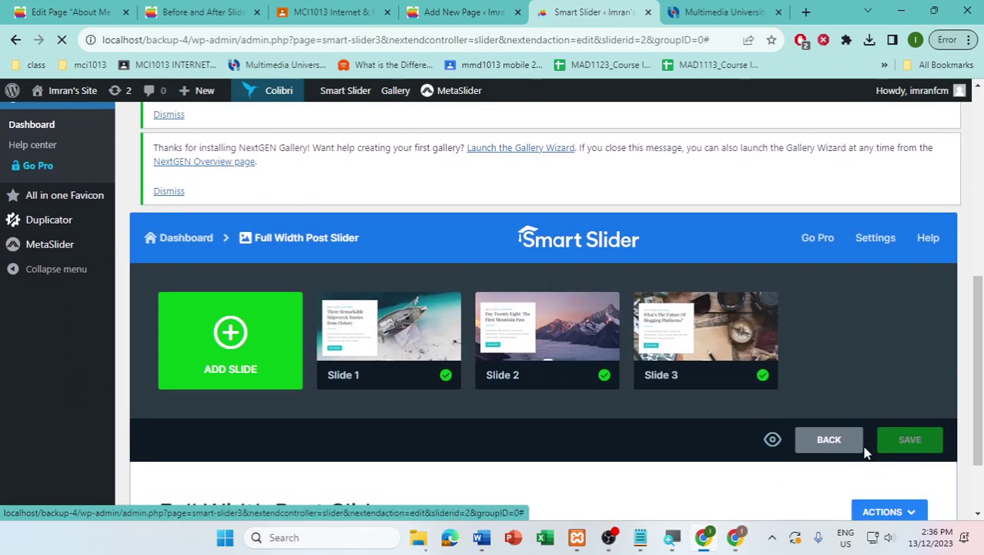
pyautogui.hotkey('ctrl', '-')
pyautogui.scroll(-5, 878, 453)
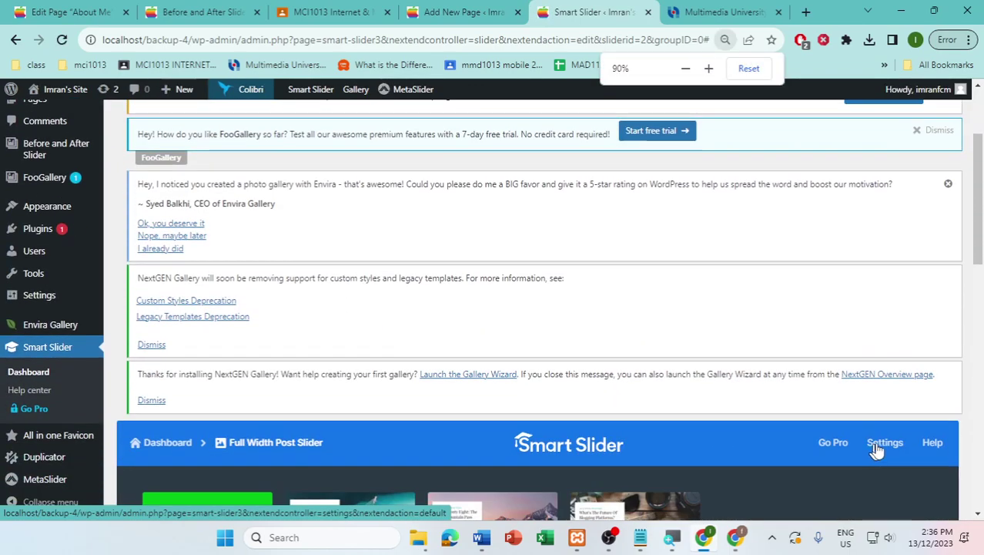
pyautogui.scroll(-3, 882, 450)
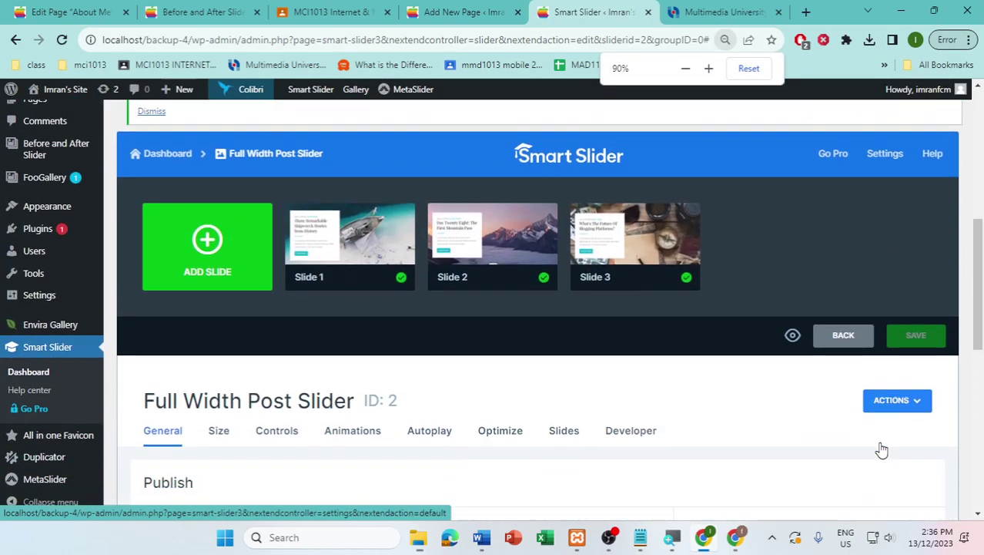
pyautogui.click(921, 413)
pyautogui.scroll(-2, 907, 453)
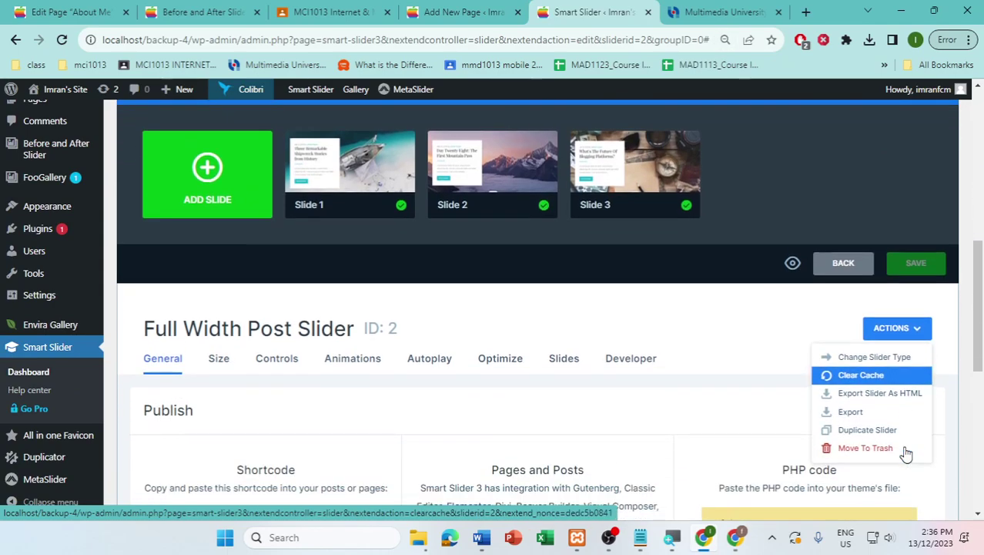
pyautogui.click(906, 455)
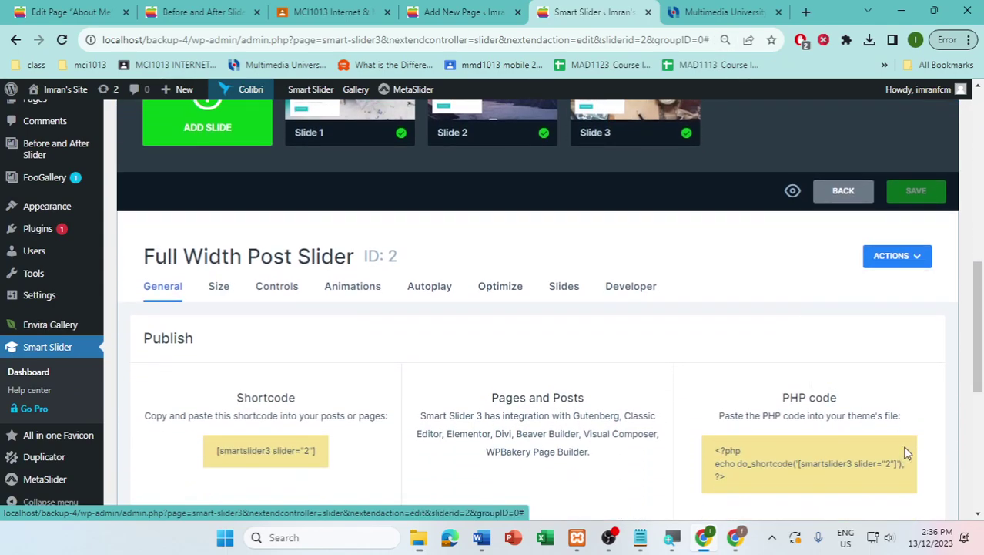
pyautogui.click(917, 262)
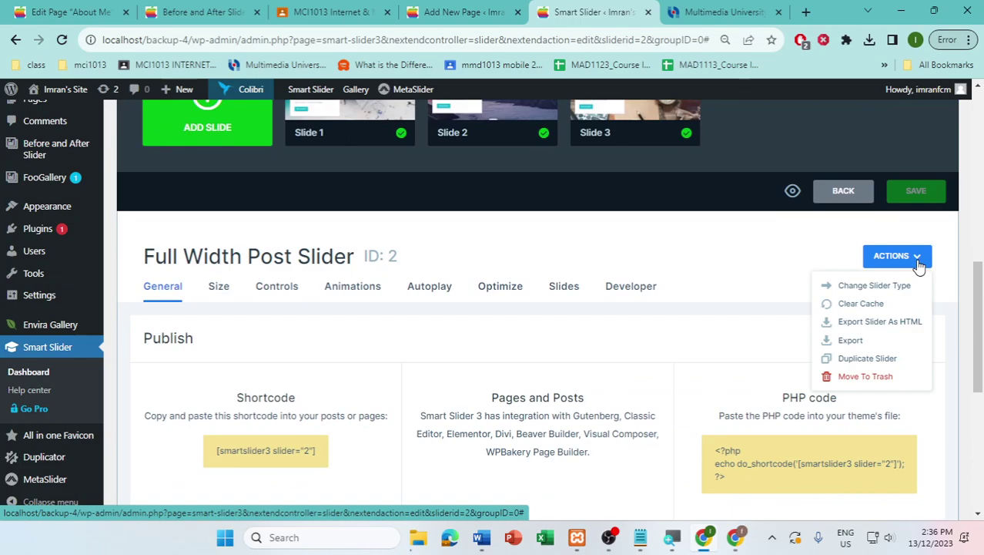
pyautogui.click(874, 348)
# Read the Publish section of the Full Width Post Slider, including the Pages and Posts integration options
pyautogui.scroll(-3, 239, 299)
pyautogui.scroll(2, 239, 299)
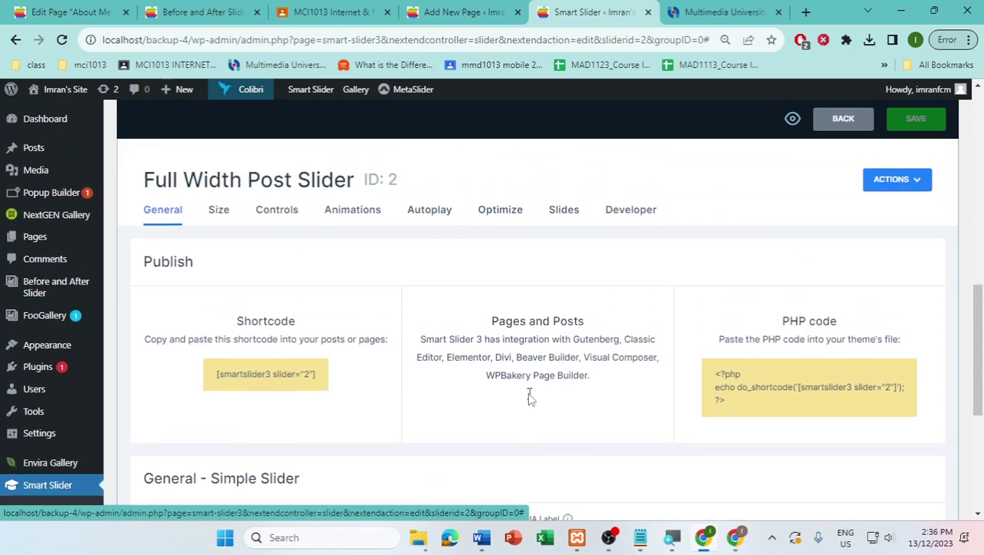
pyautogui.moveTo(142, 267); pyautogui.dragTo(193, 264)
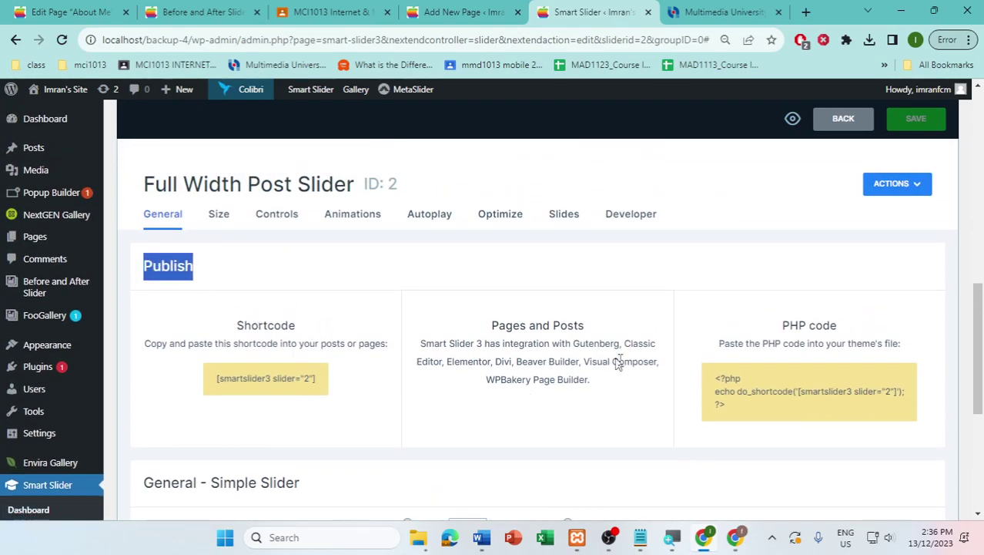
pyautogui.moveTo(495, 328); pyautogui.dragTo(630, 393)
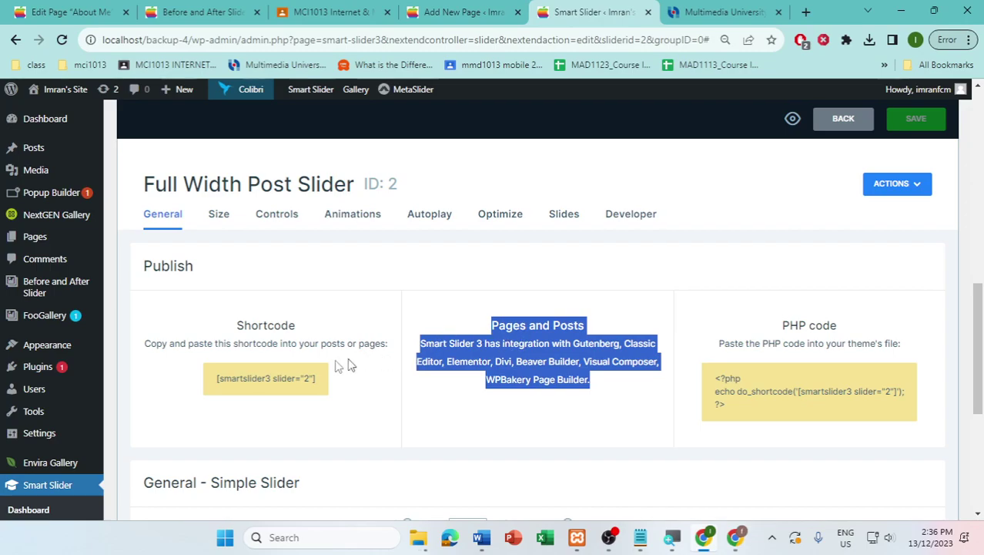
# Copy the slider's shortcode [smartslider3 slider="2"] from the Publish section
pyautogui.moveTo(323, 384); pyautogui.dragTo(217, 383)
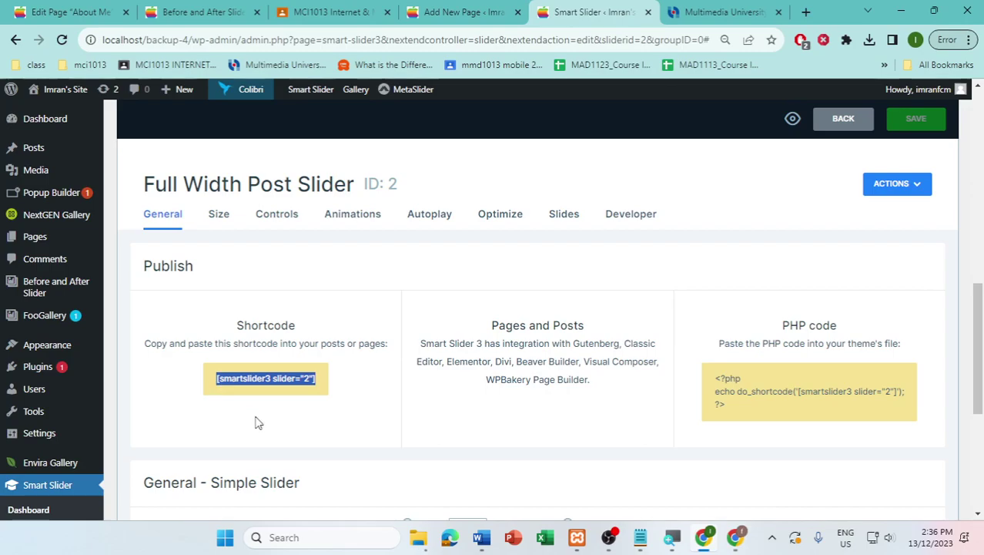
pyautogui.hotkey('ctrl', '+')
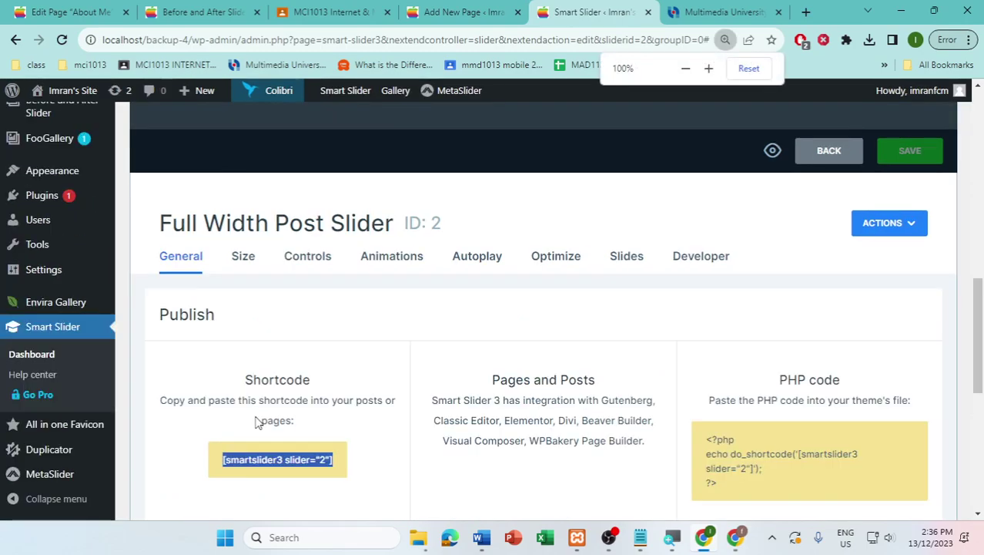
pyautogui.rightClick(281, 460)
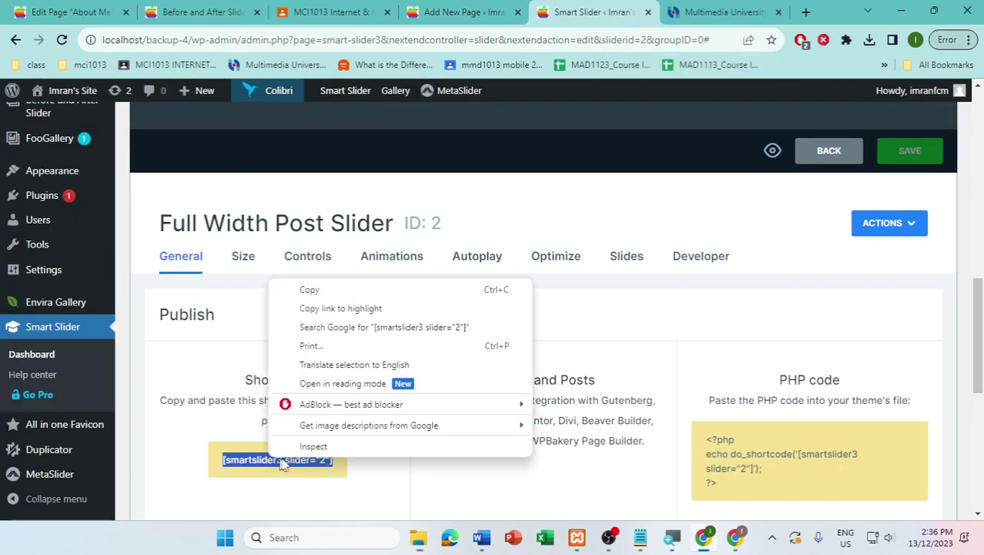
pyautogui.click(347, 295)
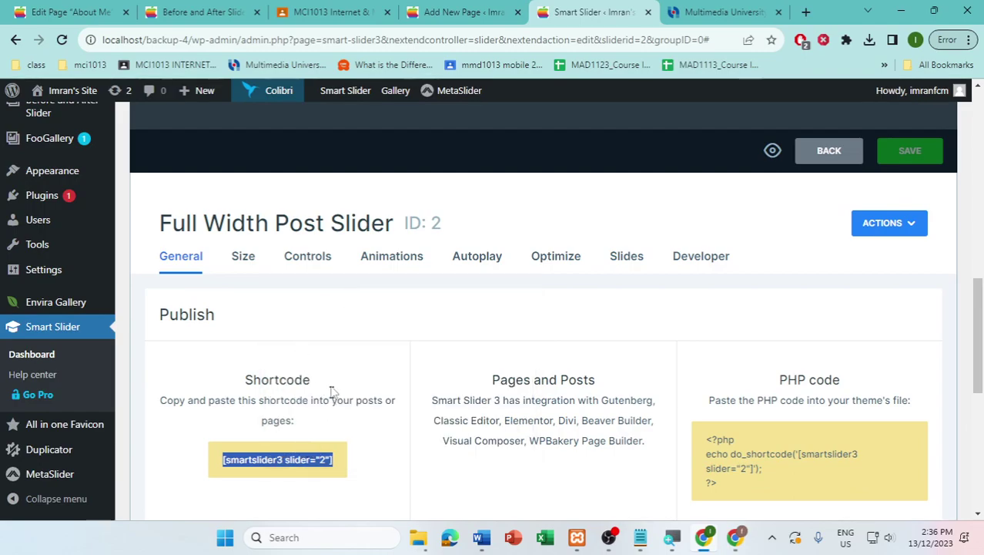
# Switch to the News page editor and search the block library for "slider", then clear the search
pyautogui.click(451, 12)
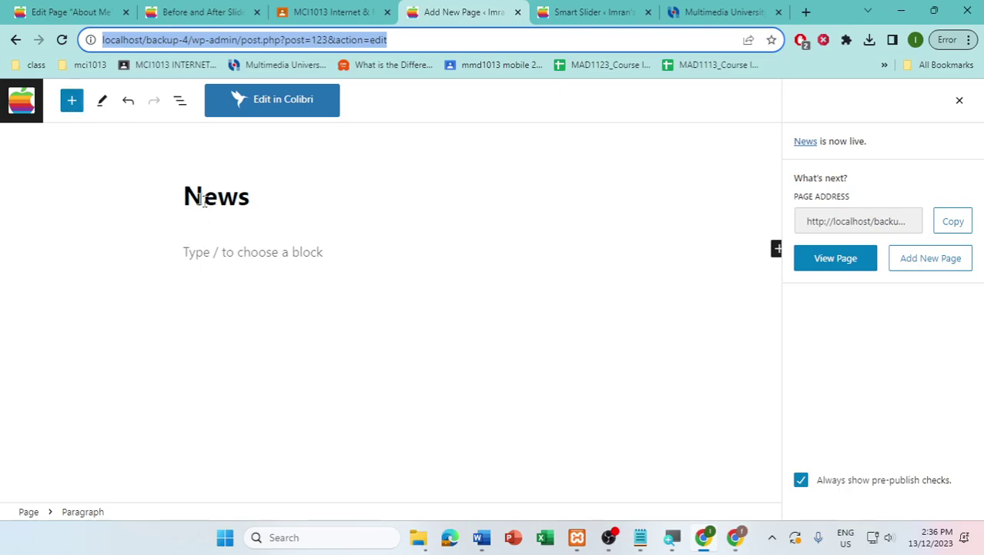
pyautogui.click(72, 106)
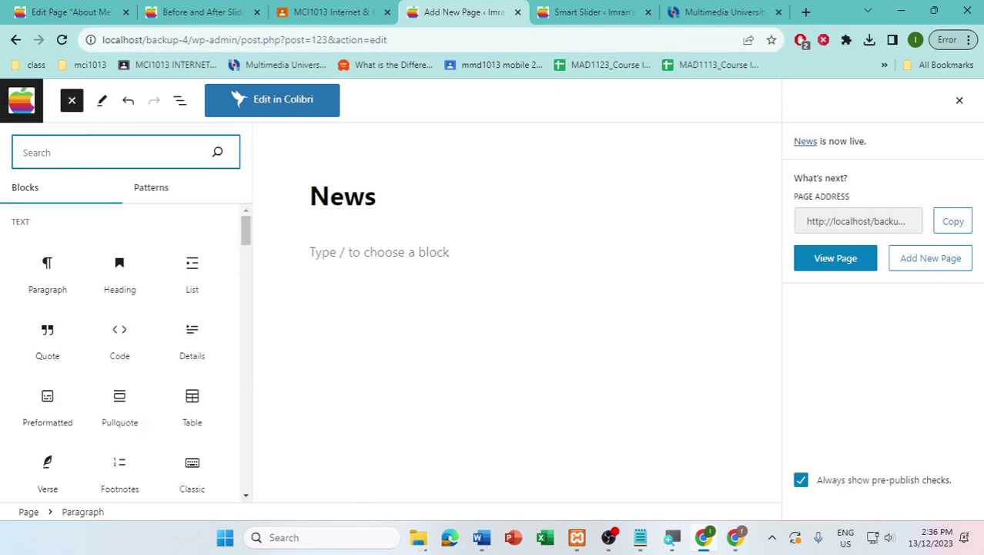
pyautogui.write('smart')
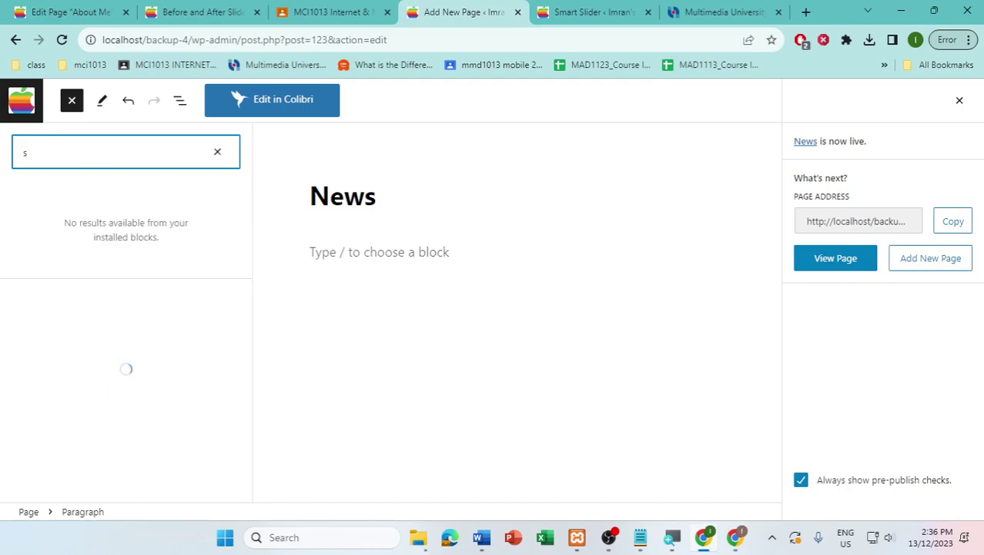
pyautogui.press('BackSpace')
pyautogui.write('slide')
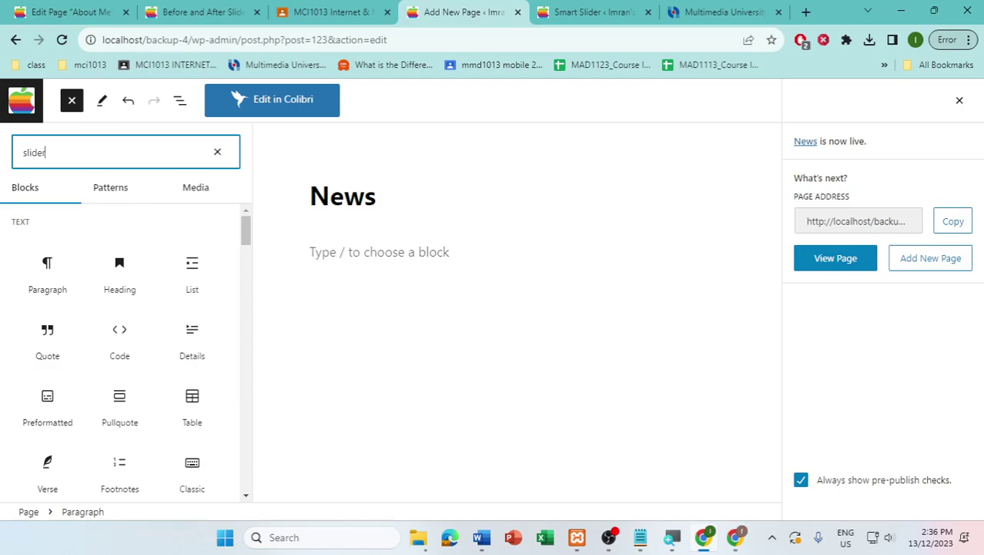
pyautogui.write('r')
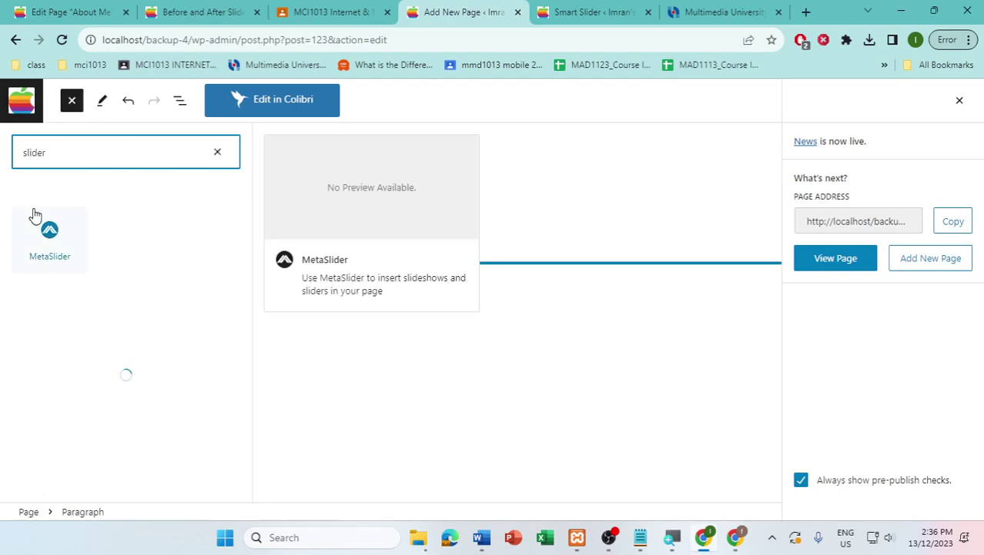
pyautogui.click(218, 157)
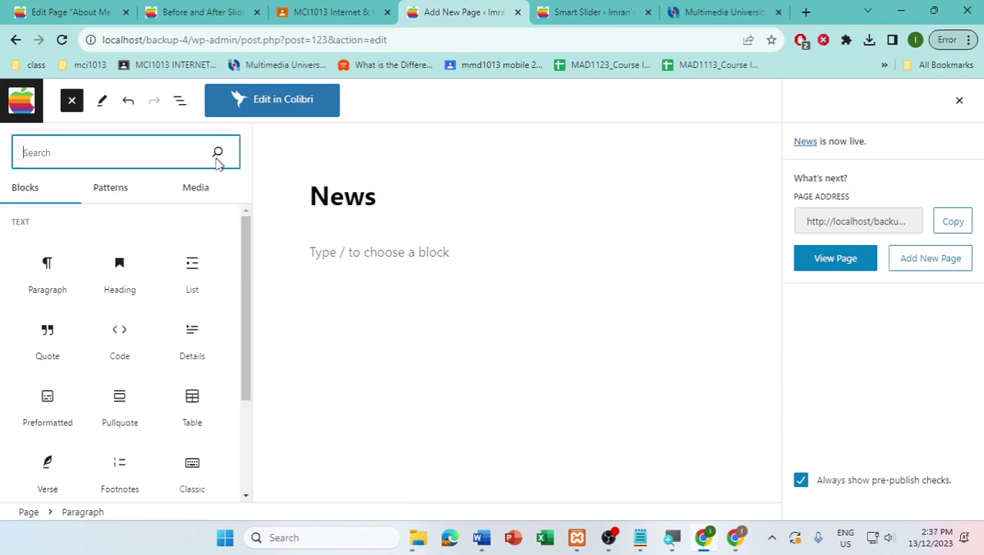
# Reload the News page editor, search the blocks for "smart" and add a Smart Slider 3 block
pyautogui.click(281, 210)
pyautogui.click(61, 40)
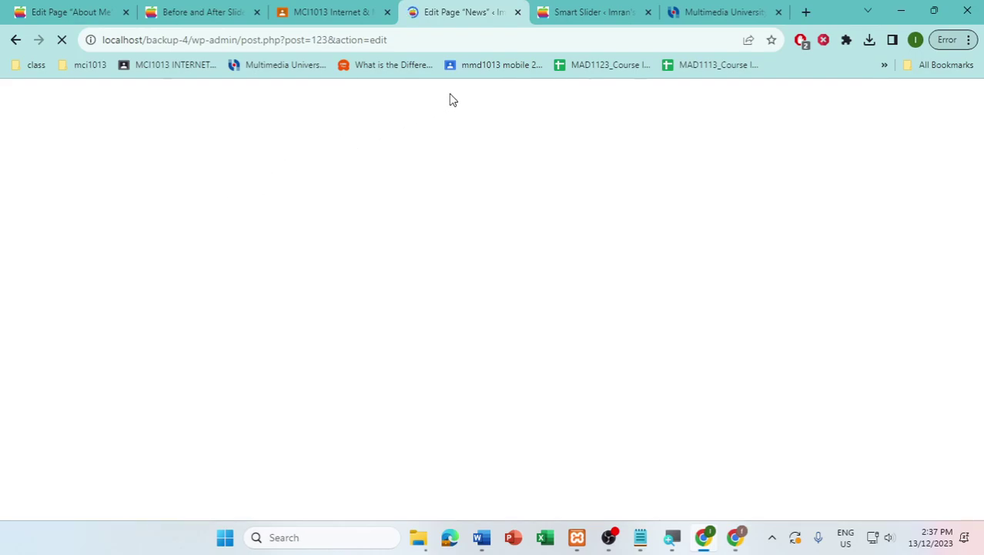
pyautogui.click(71, 102)
pyautogui.write('smart')
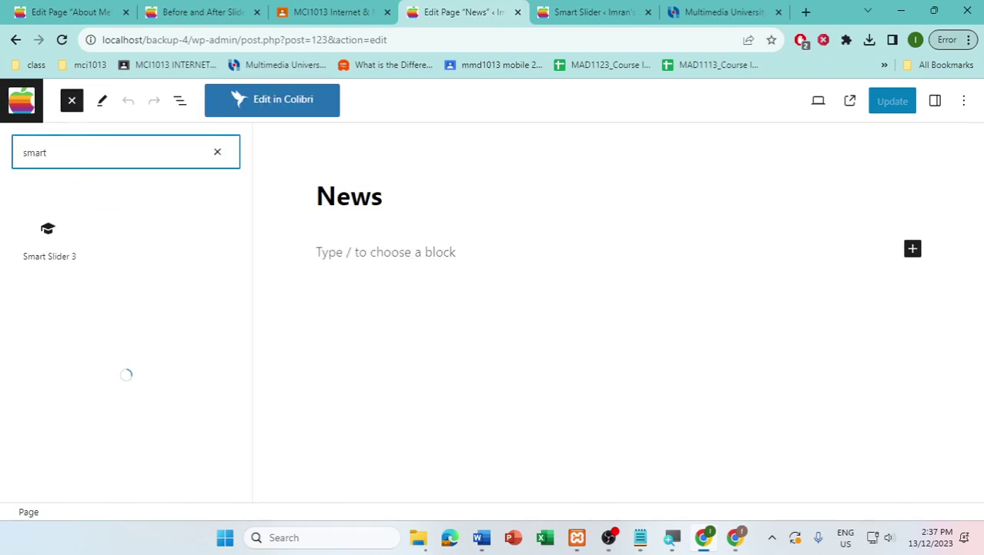
pyautogui.moveTo(38, 228)
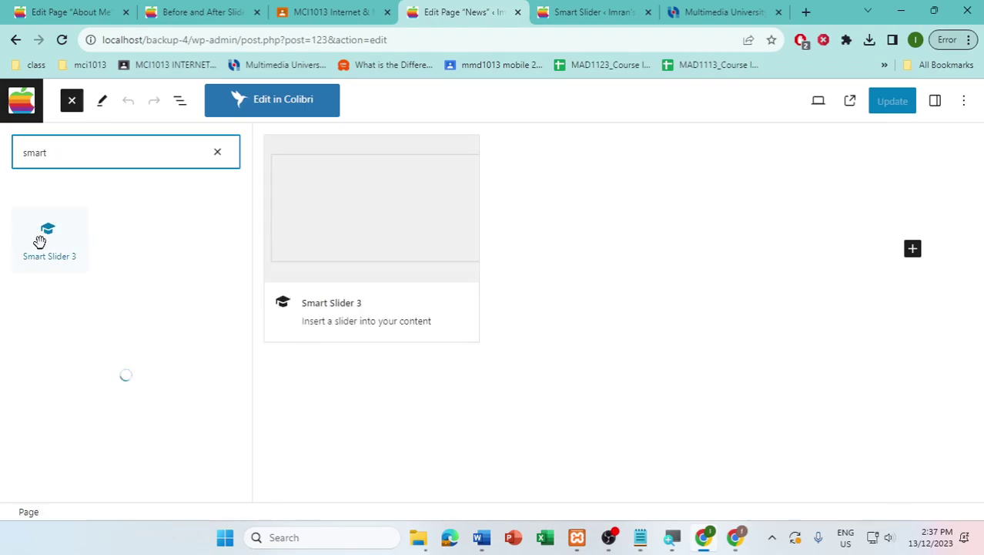
pyautogui.click(47, 237)
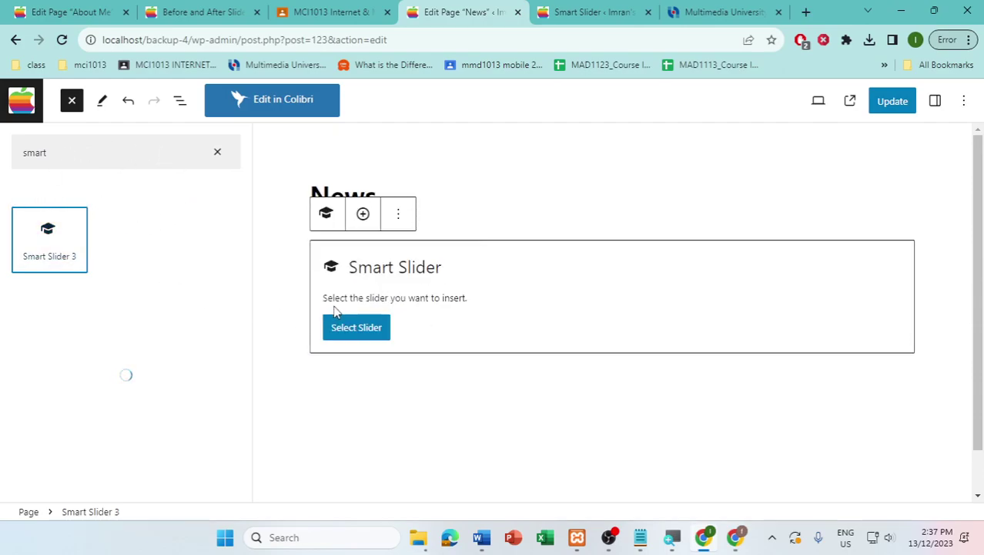
# Insert the Full Width Post Slider into the Smart Slider block and update the News page
pyautogui.click(349, 327)
pyautogui.click(253, 330)
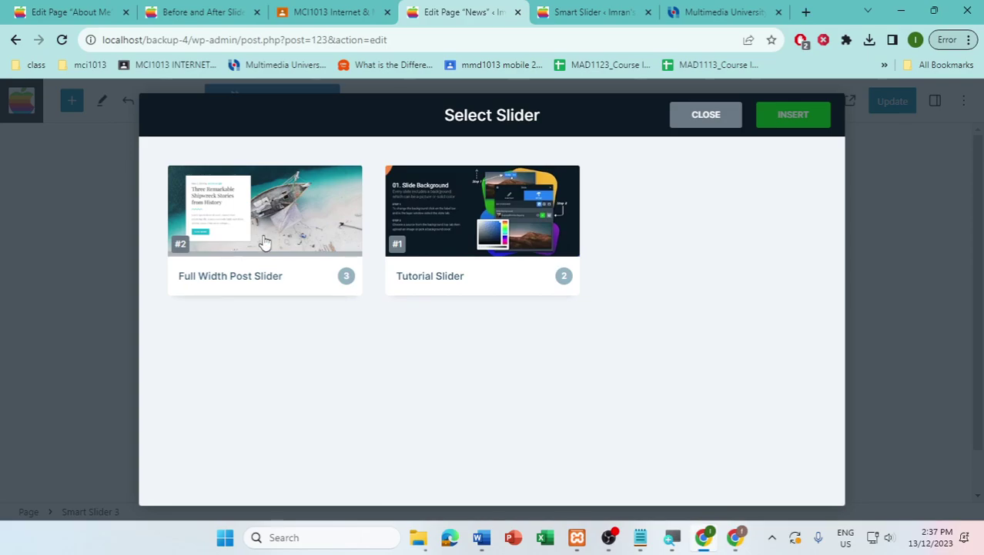
pyautogui.click(309, 259)
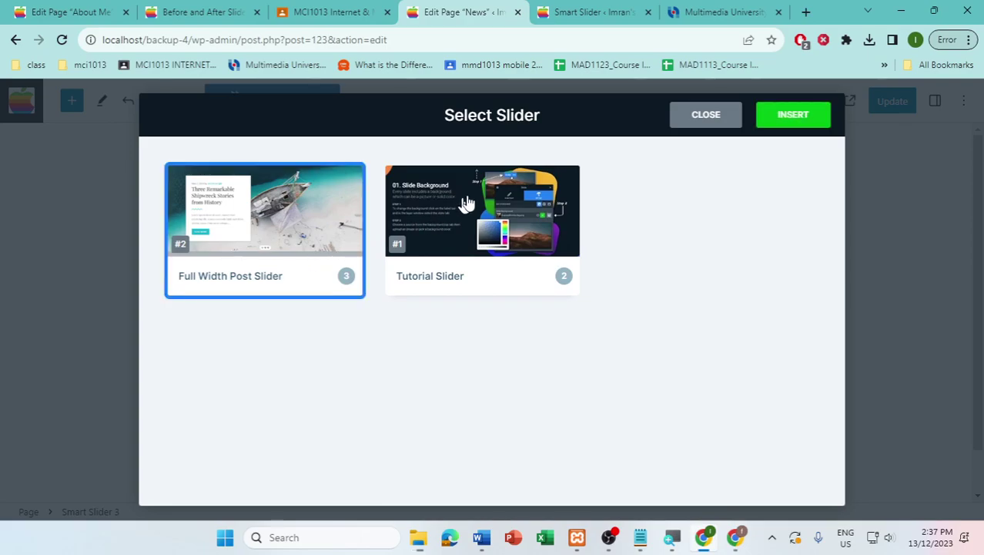
pyautogui.click(805, 124)
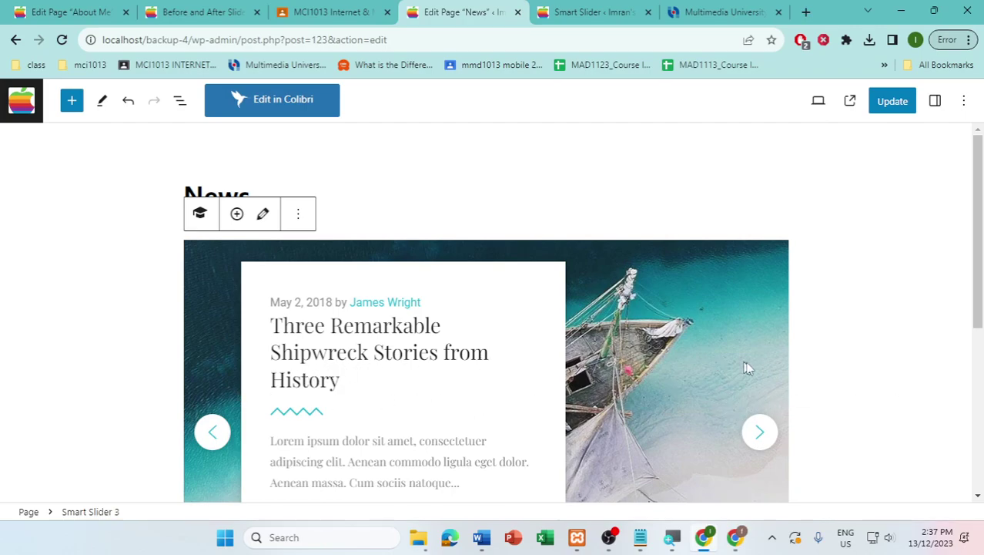
pyautogui.click(901, 114)
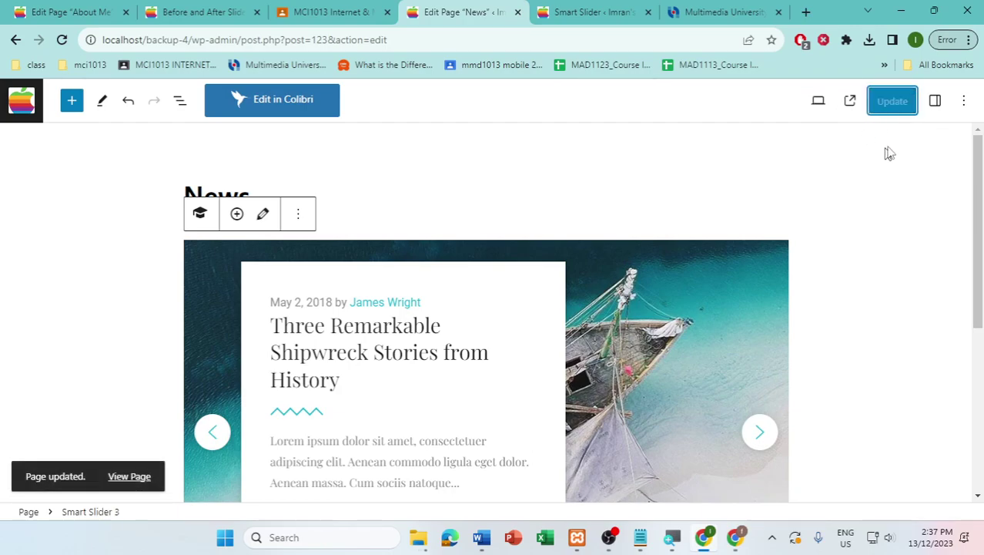
# View the live News page and advance the slider through its slides to check how it works
pyautogui.click(137, 476)
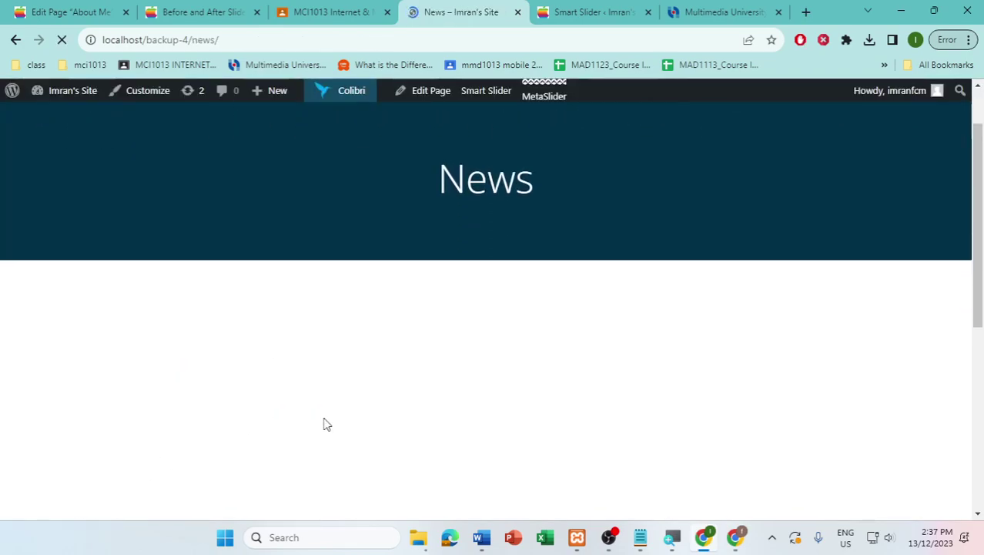
pyautogui.scroll(-3, 323, 424)
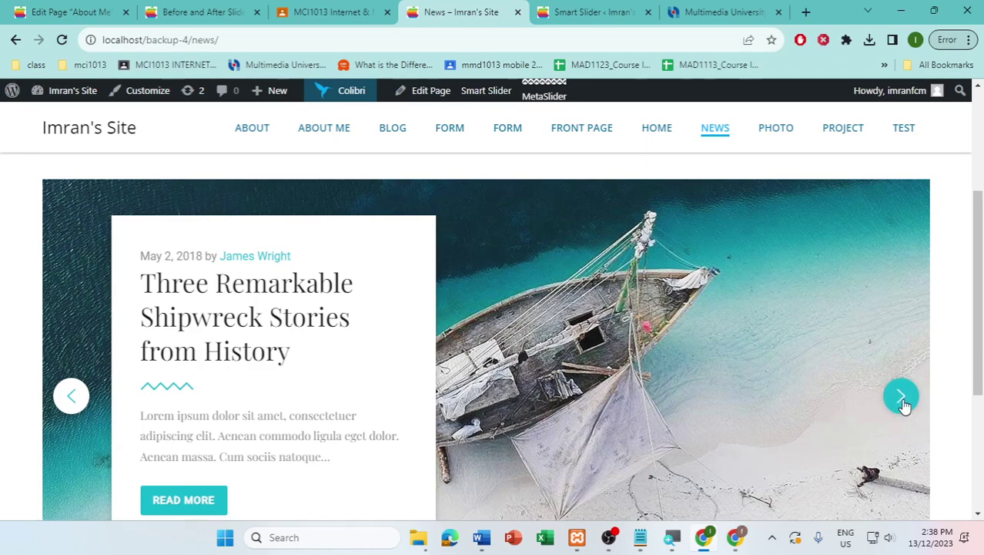
pyautogui.scroll(-1, 905, 406)
pyautogui.scroll(1, 905, 406)
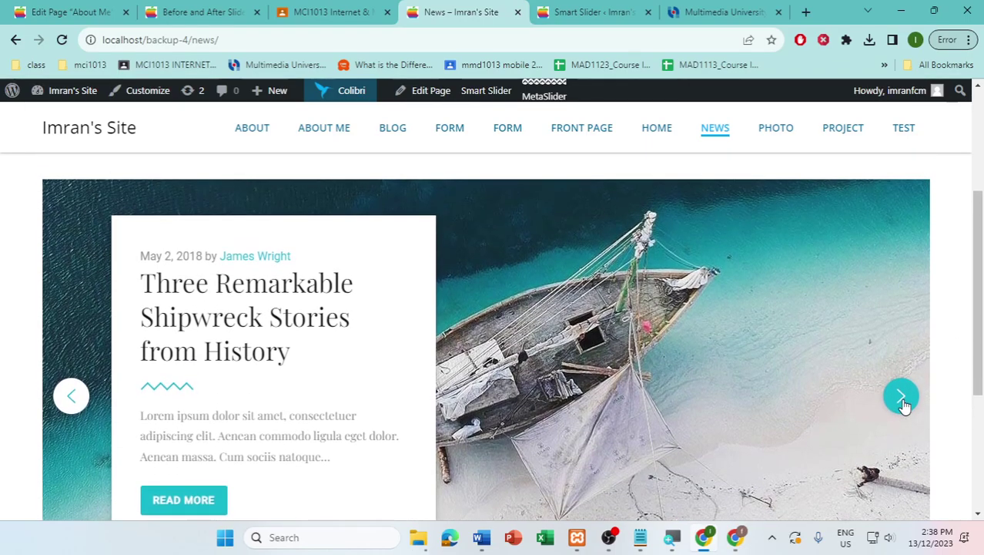
pyautogui.scroll(-1, 906, 406)
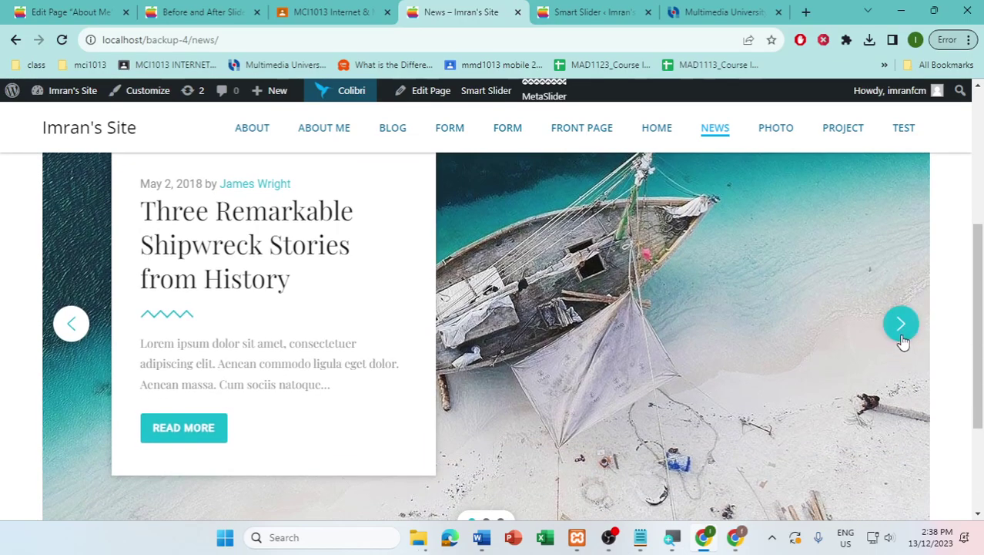
pyautogui.click(903, 338)
pyautogui.click(902, 339)
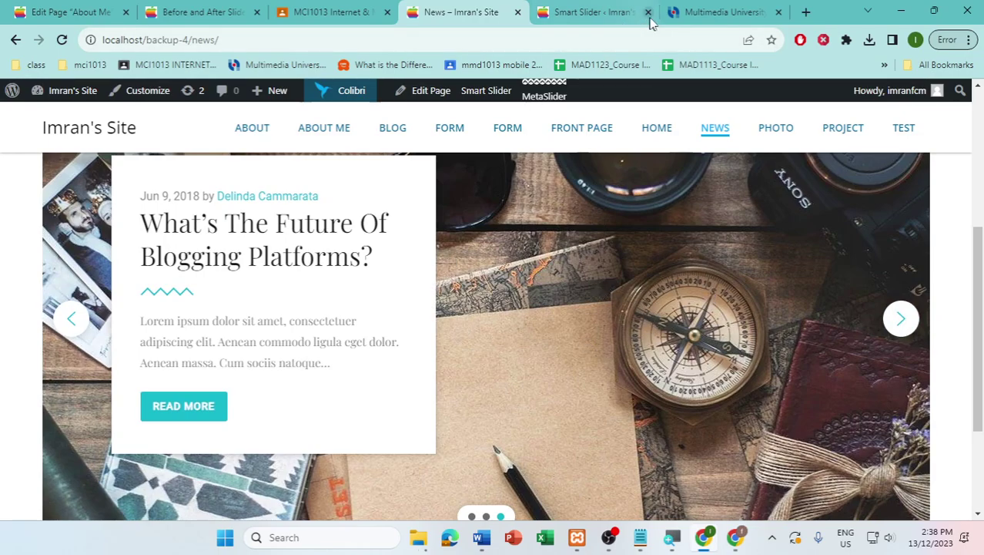
# Search Google for "create wsap link" in a new browser tab
pyautogui.click(804, 14)
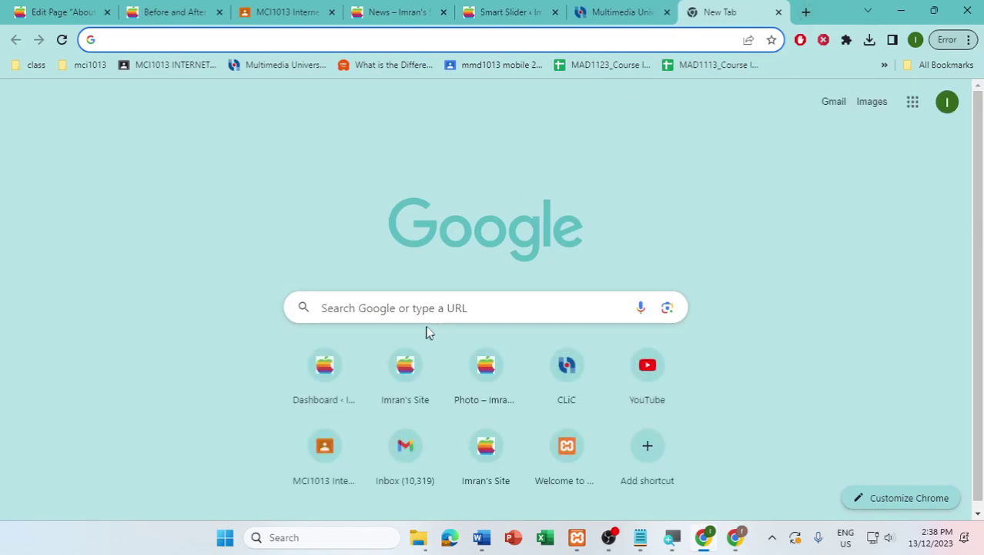
pyautogui.click(428, 308)
pyautogui.write('creat')
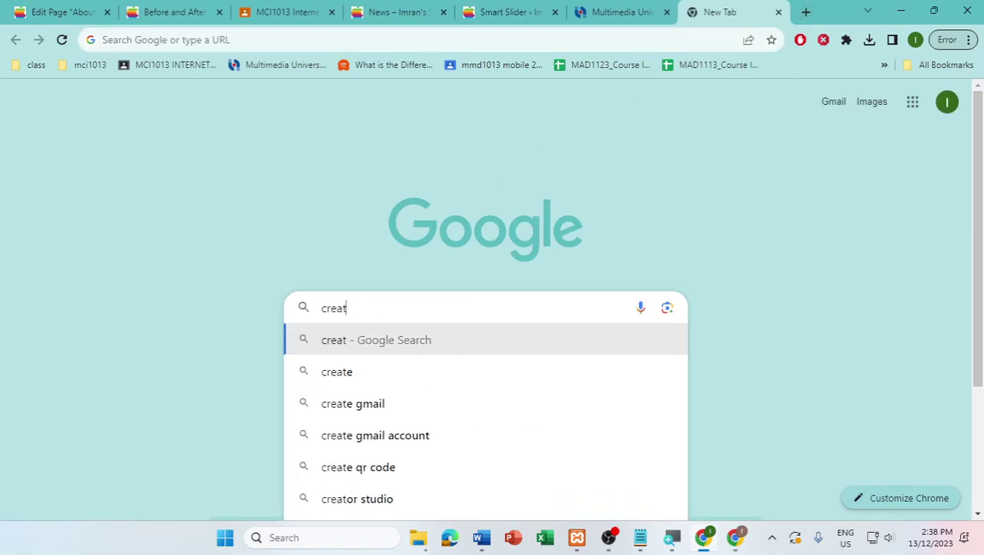
pyautogui.write('e wsap link')
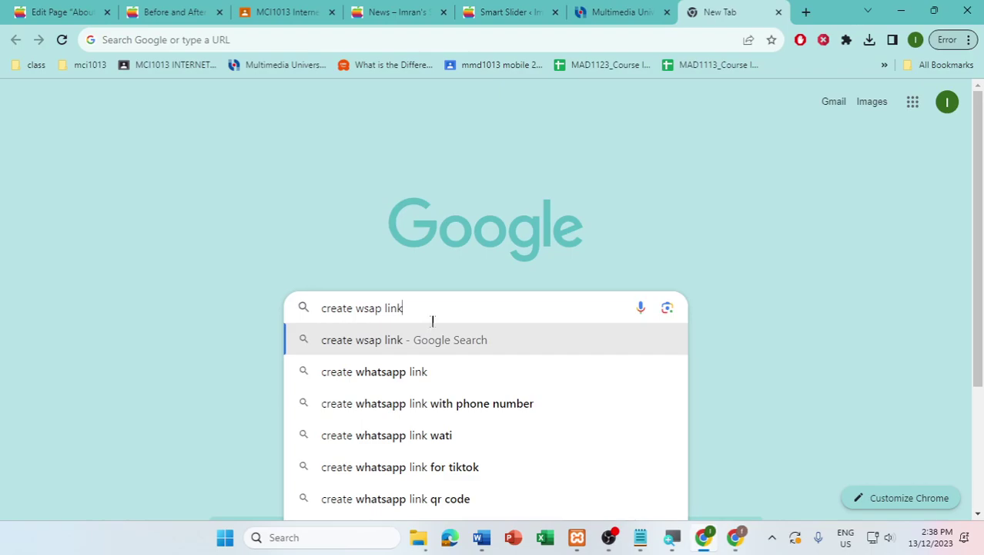
pyautogui.press('Return')
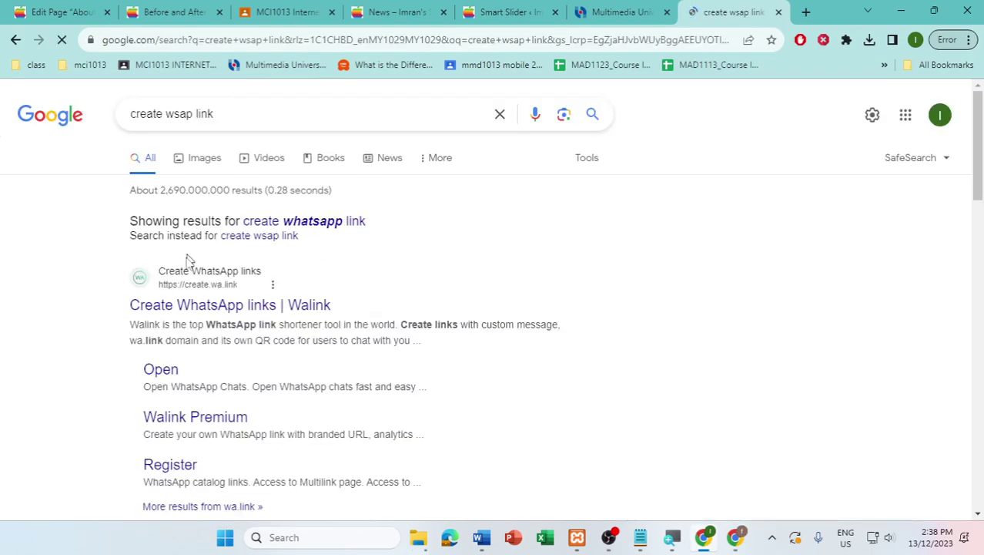
# Look through the WhatsApp link generator results and open the "Create WhatsApp links | Walink" site
pyautogui.scroll(-1, 238, 315)
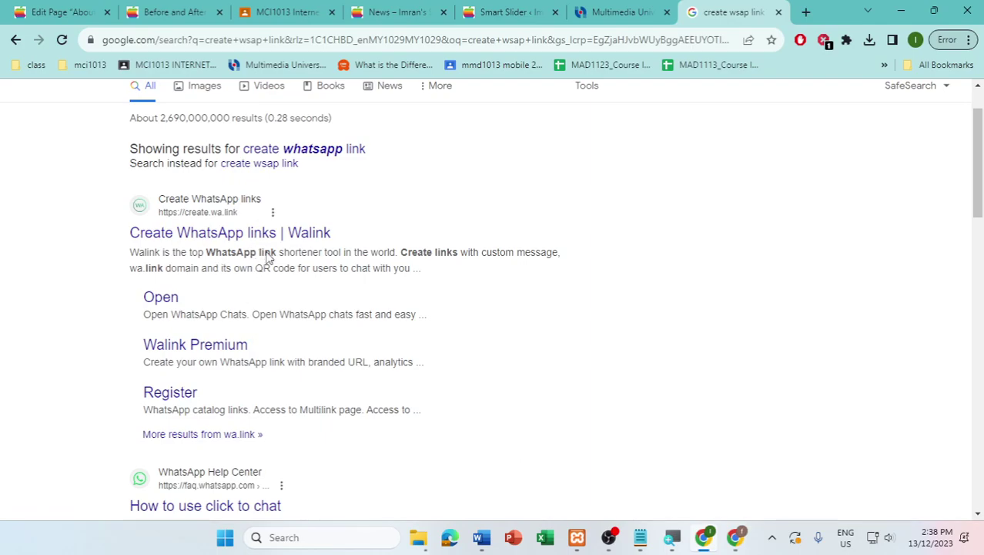
pyautogui.scroll(-3, 268, 258)
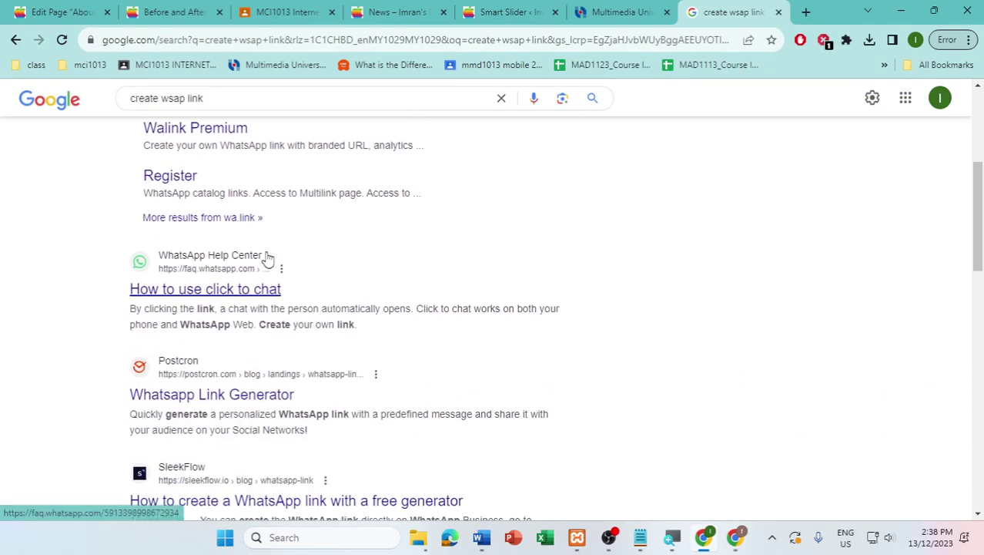
pyautogui.scroll(-2, 286, 266)
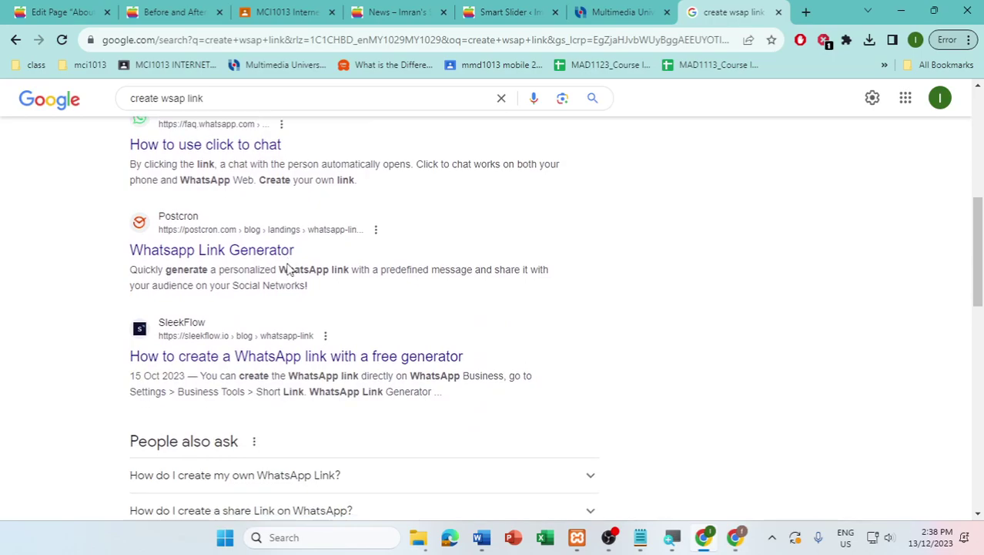
pyautogui.scroll(-6, 287, 267)
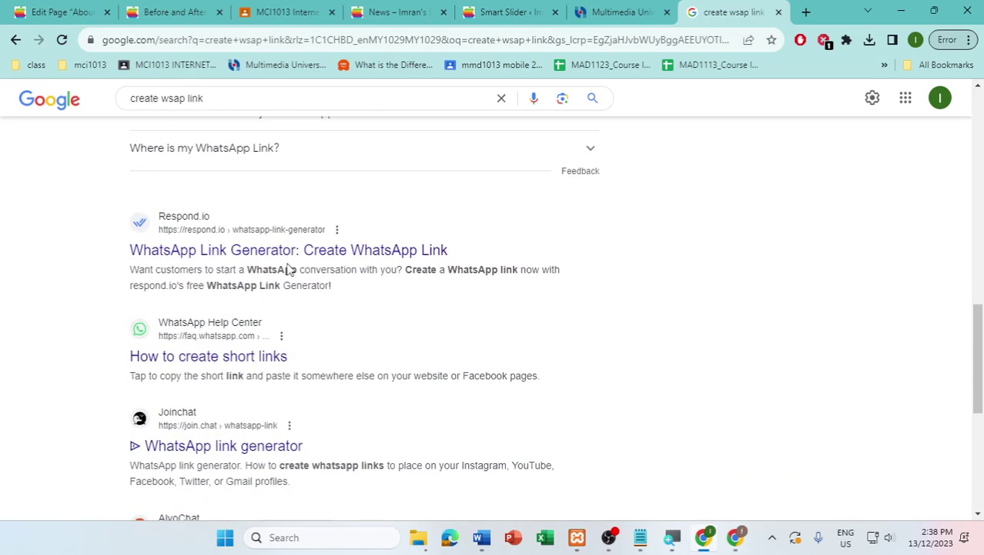
pyautogui.scroll(-2, 287, 268)
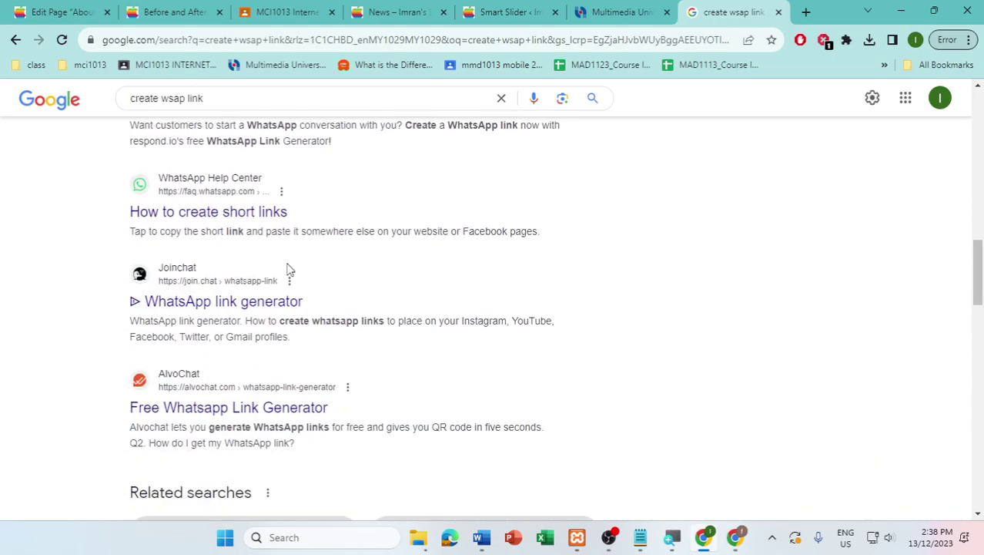
pyautogui.scroll(-2, 287, 270)
pyautogui.scroll(5, 287, 269)
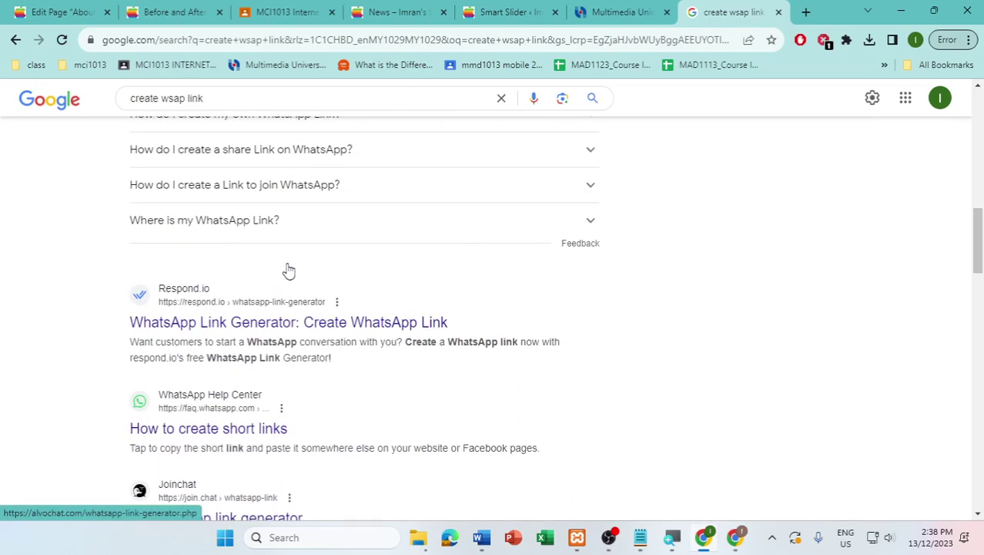
pyautogui.scroll(12, 289, 270)
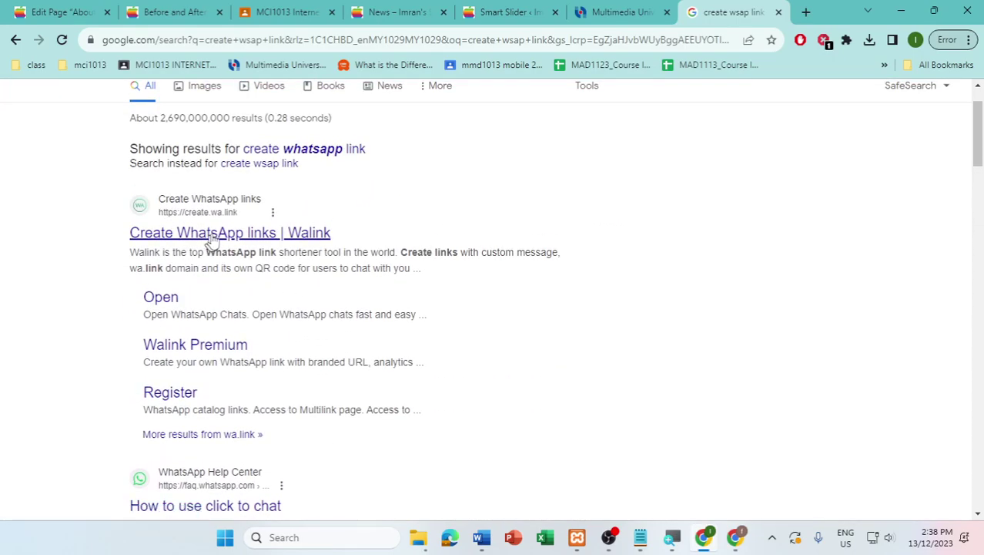
pyautogui.click(209, 241)
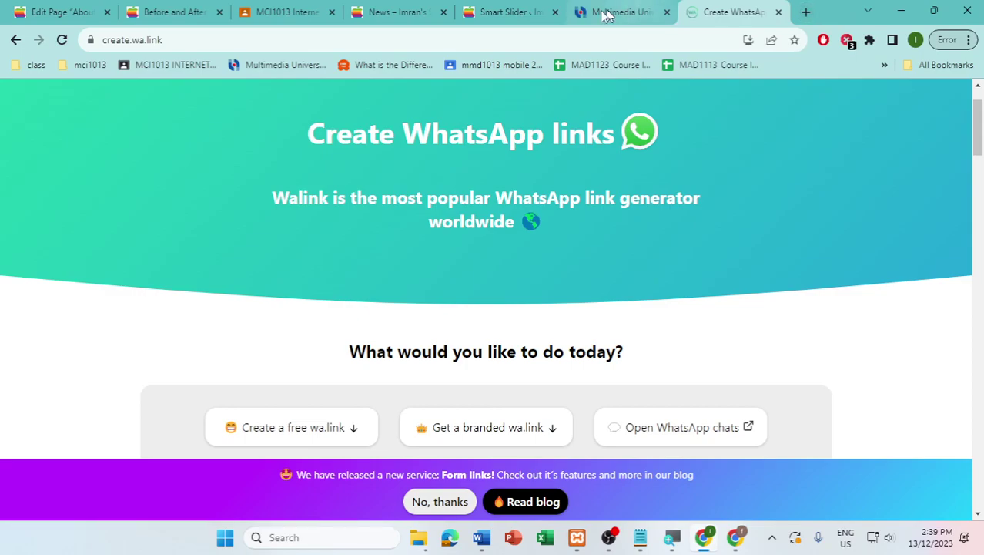
# Check the Shortcode blocks in the About Me page editor, then return to the Walink site
pyautogui.click(189, 16)
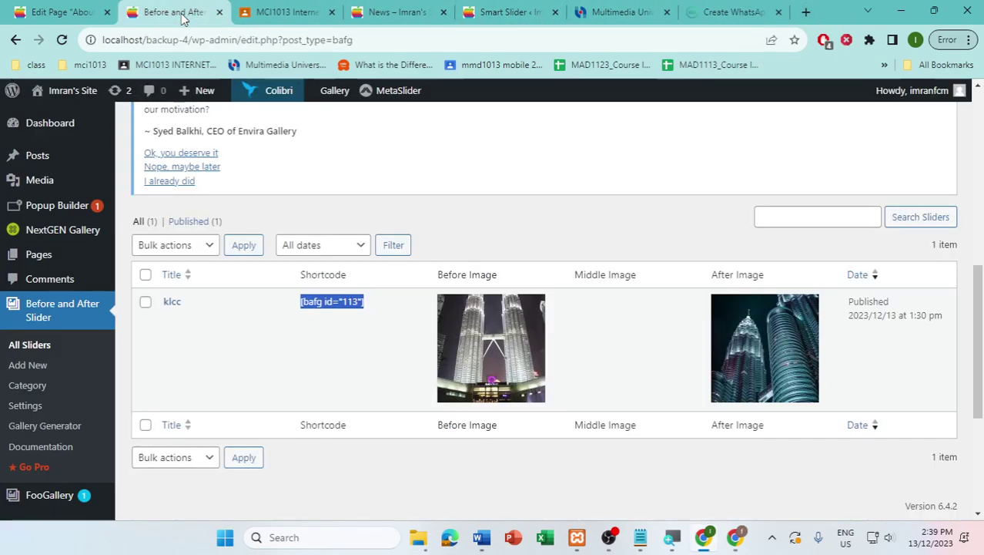
pyautogui.click(73, 12)
pyautogui.scroll(3, 422, 279)
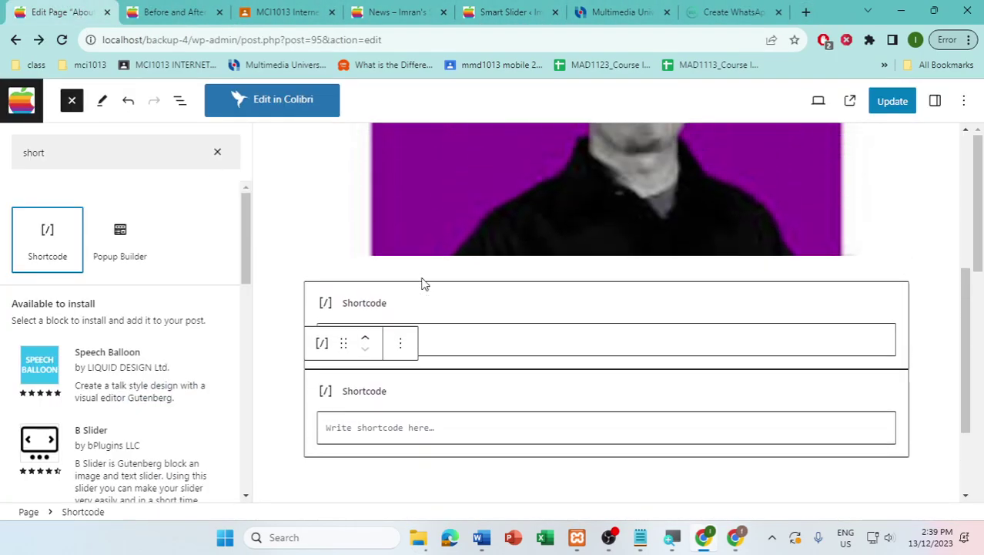
pyautogui.scroll(-3, 422, 279)
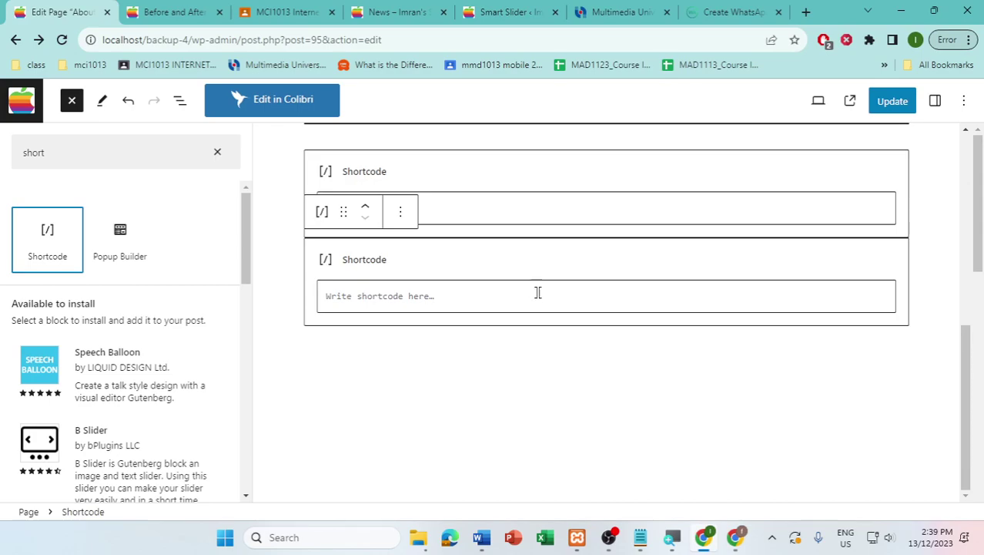
pyautogui.click(724, 11)
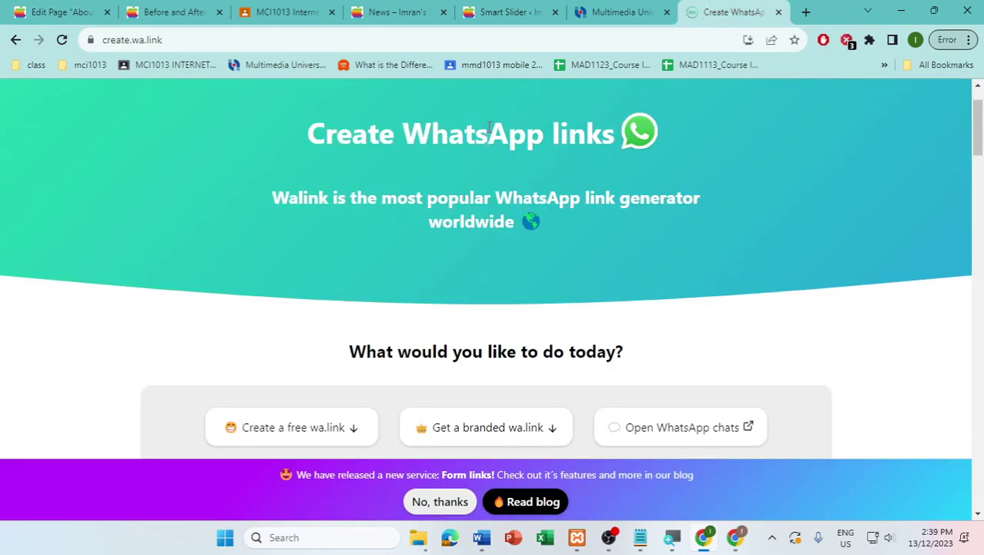